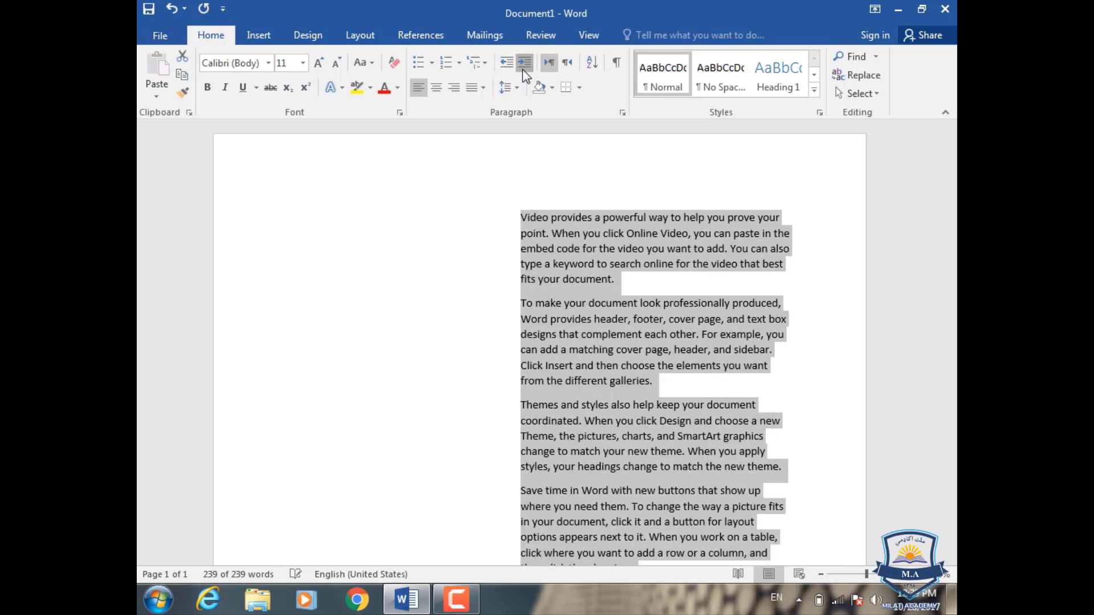
# Step: Indent the selected paragraphs one more level and reduce their indent back to the left margin
pyautogui.click(522, 69)
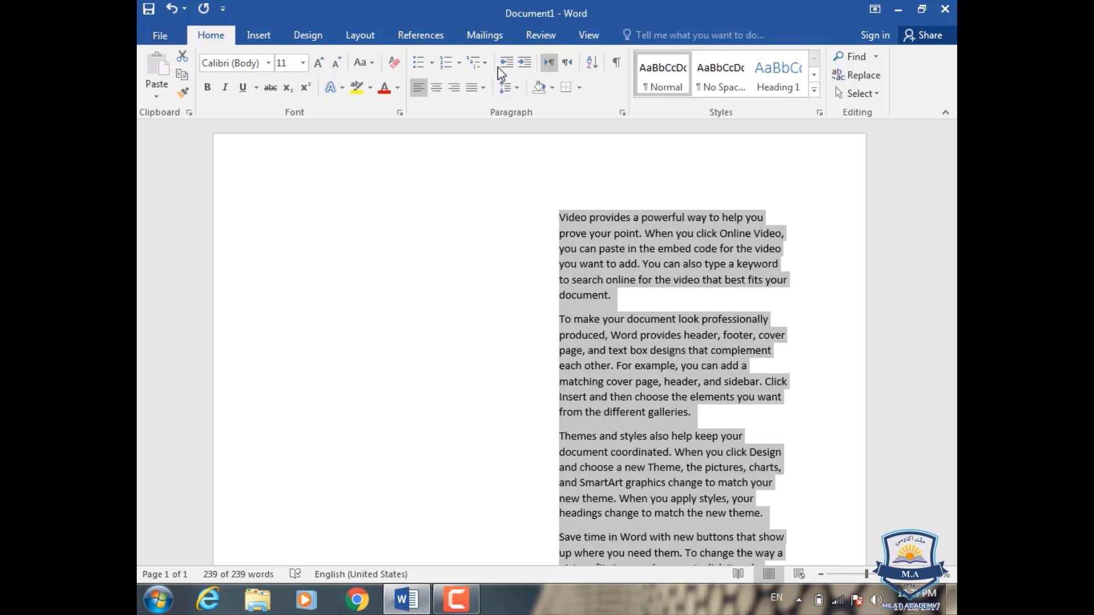
pyautogui.click(504, 68)
pyautogui.click(504, 68)
pyautogui.click(503, 68)
pyautogui.click(503, 68)
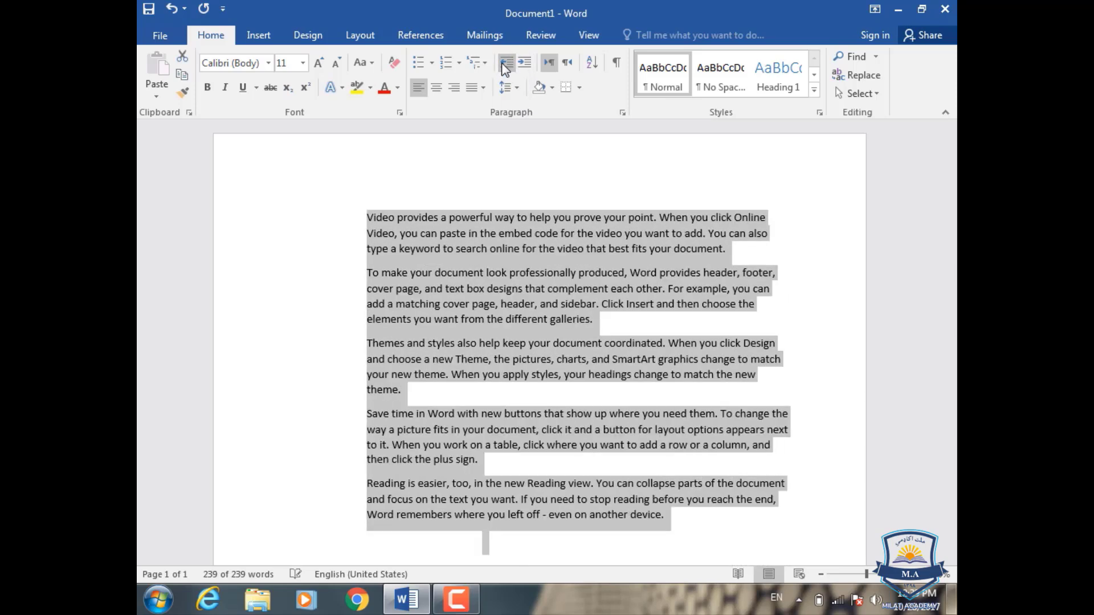
pyautogui.click(504, 68)
pyautogui.click(504, 68)
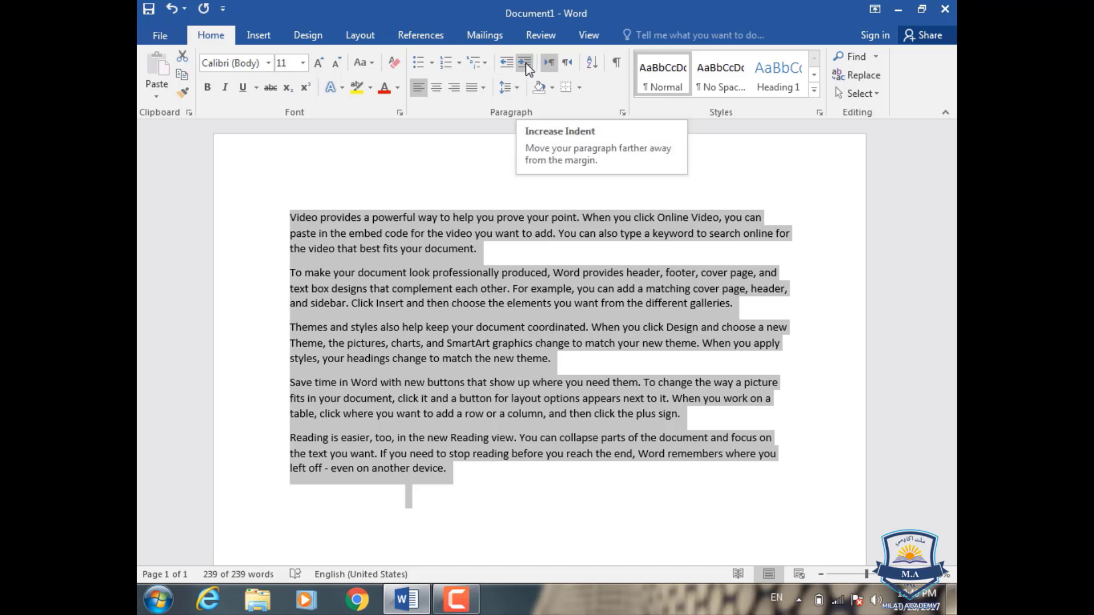
# Step: Set the line spacing of all the selected paragraphs to 3.0 and clear the selection
pyautogui.click(516, 88)
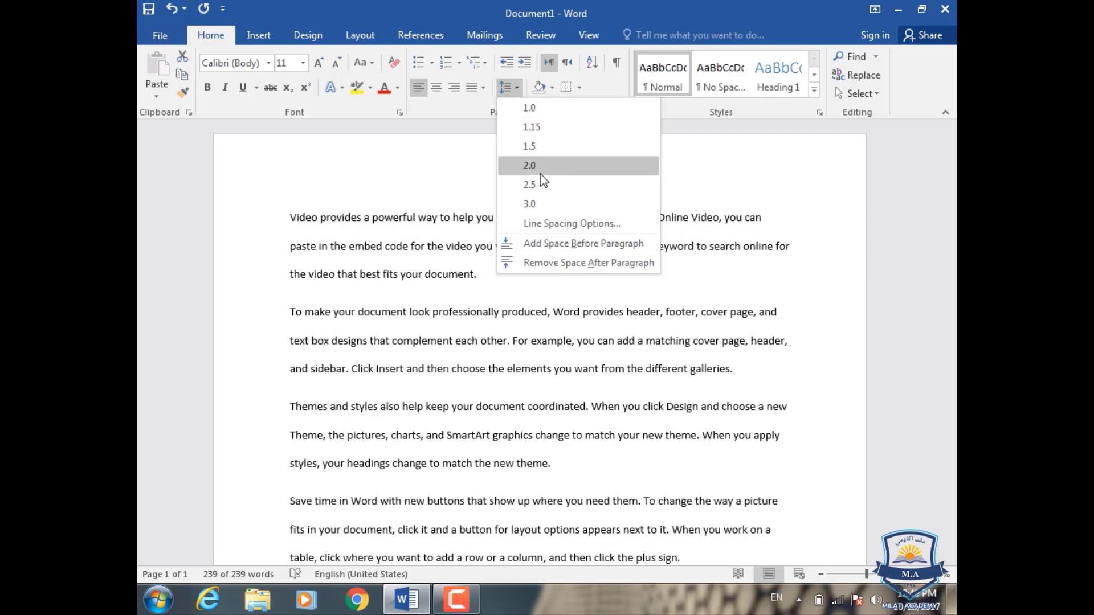
pyautogui.click(538, 204)
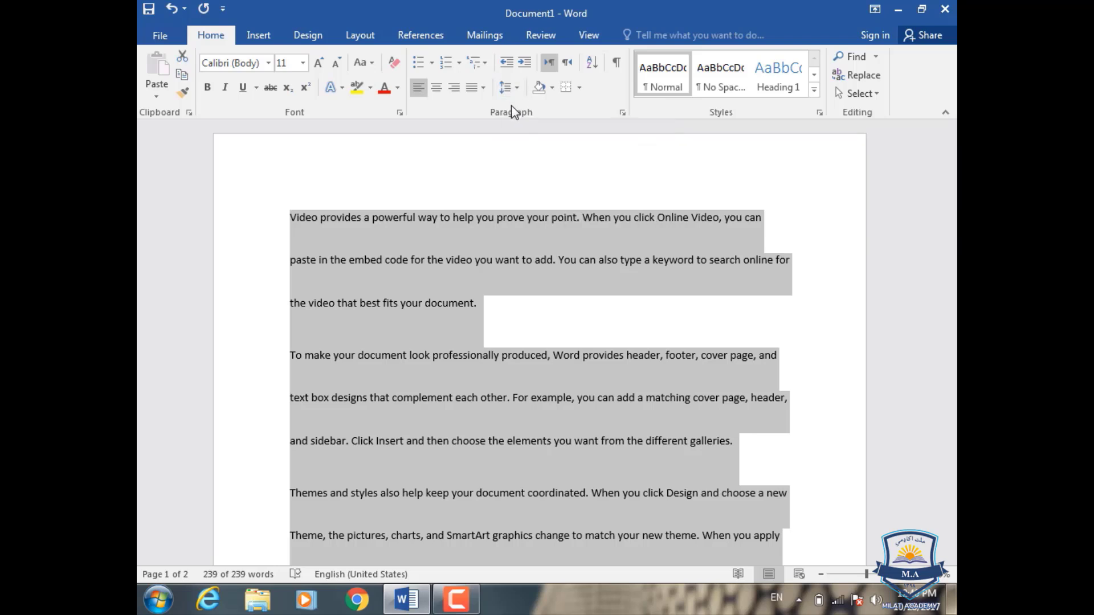
pyautogui.click(501, 157)
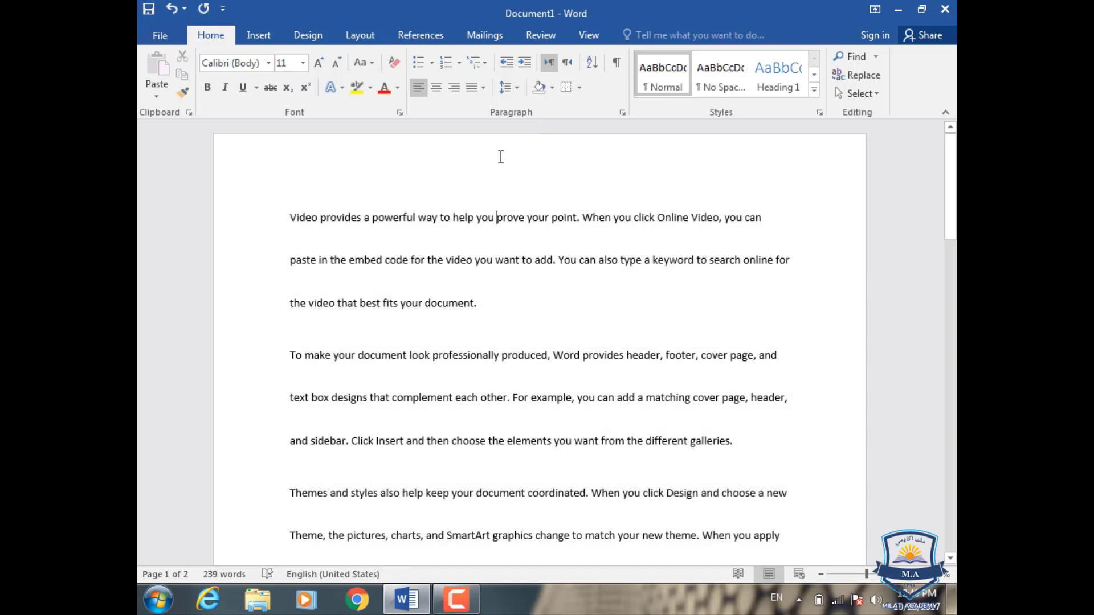
# Step: Set the line spacing of the first paragraph, "Video provides a powerful way", to 1.0
pyautogui.click(517, 90)
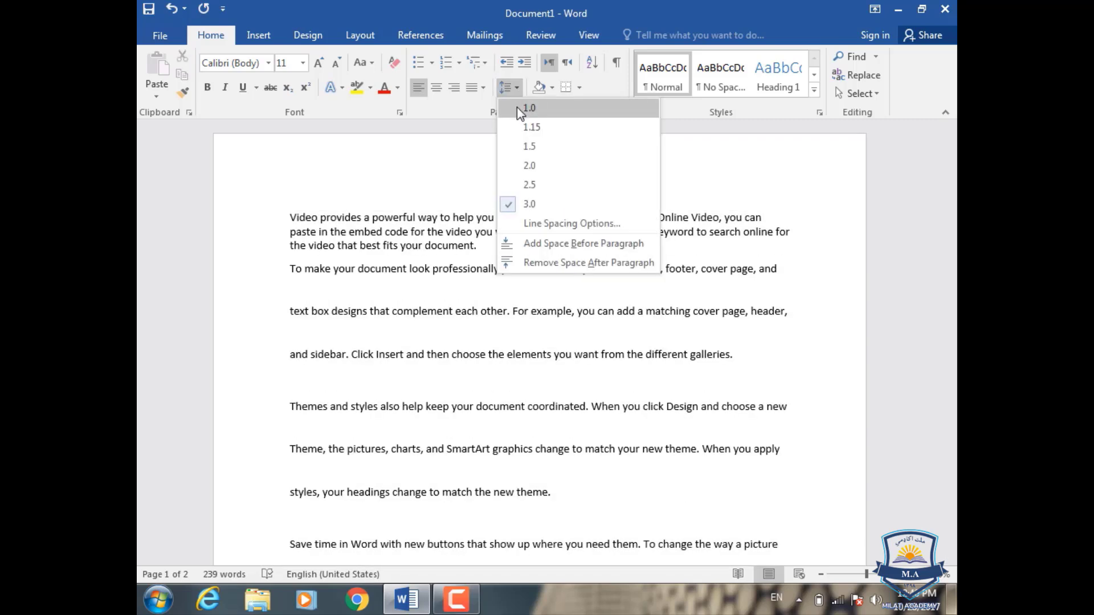
pyautogui.click(481, 154)
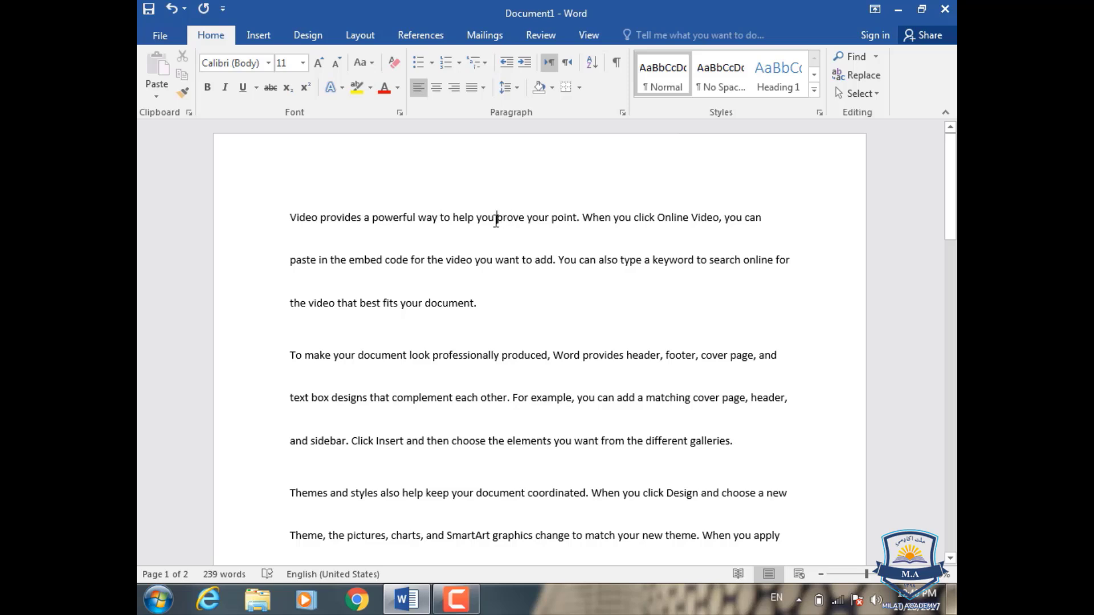
pyautogui.click(518, 91)
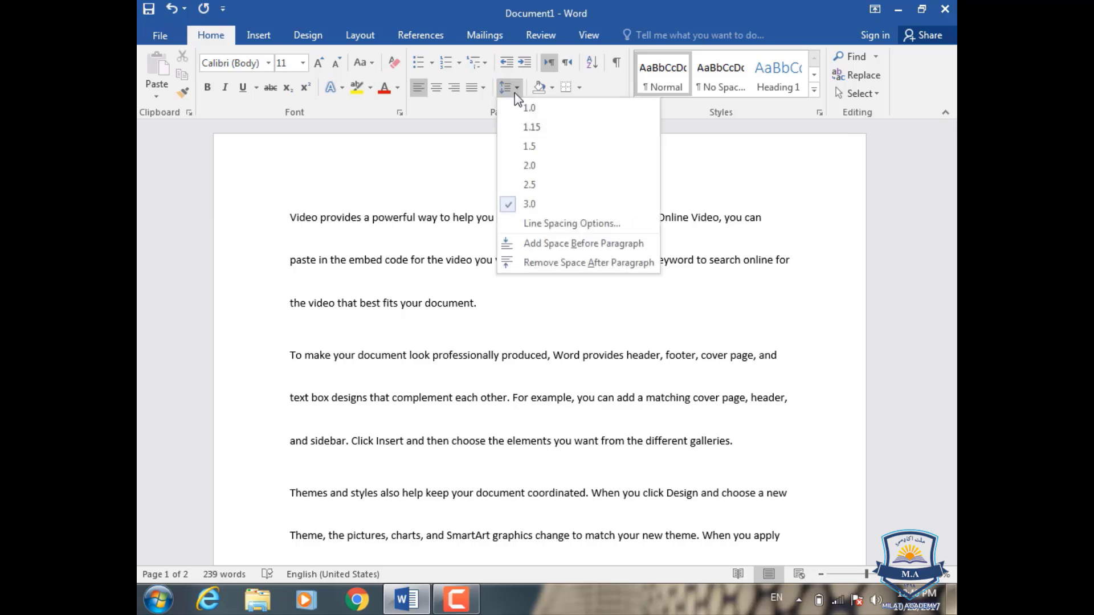
pyautogui.click(531, 108)
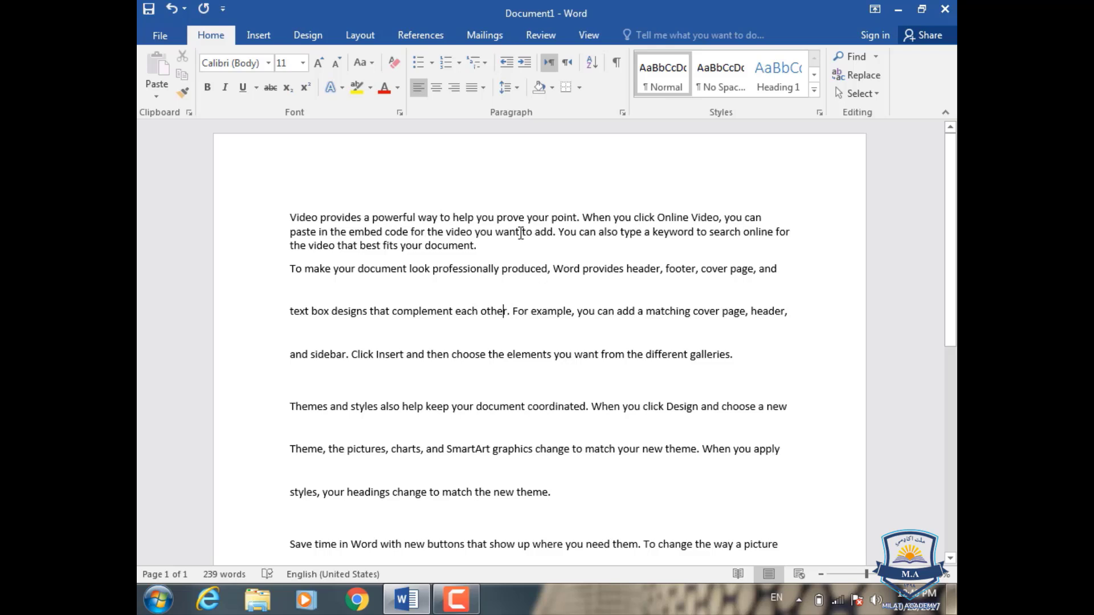
# Step: Set the line spacing of the second and third paragraphs to 1.15
pyautogui.click(517, 87)
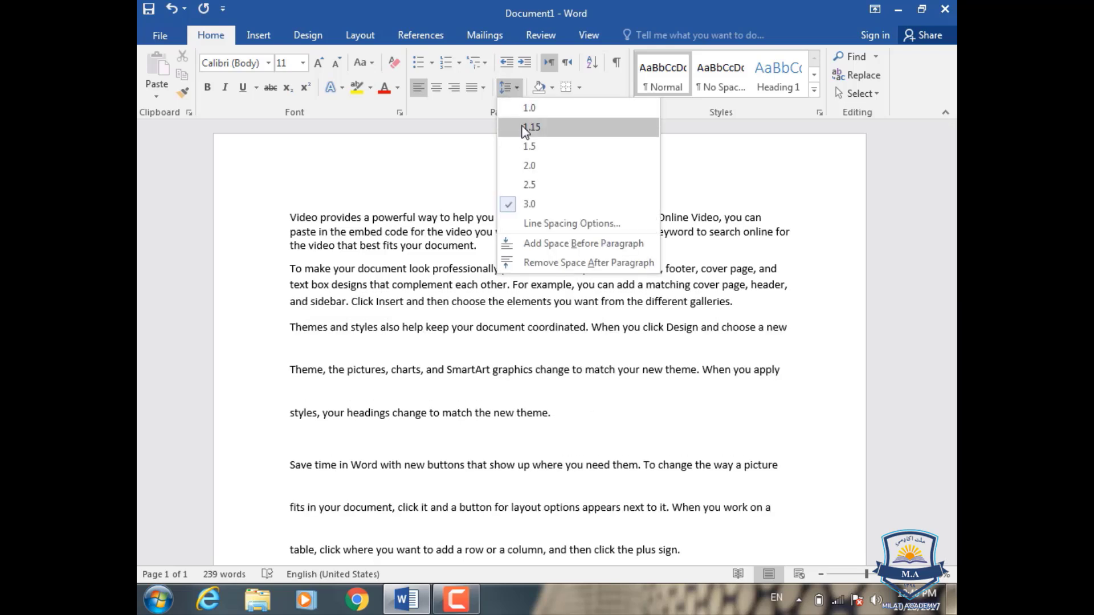
pyautogui.click(525, 128)
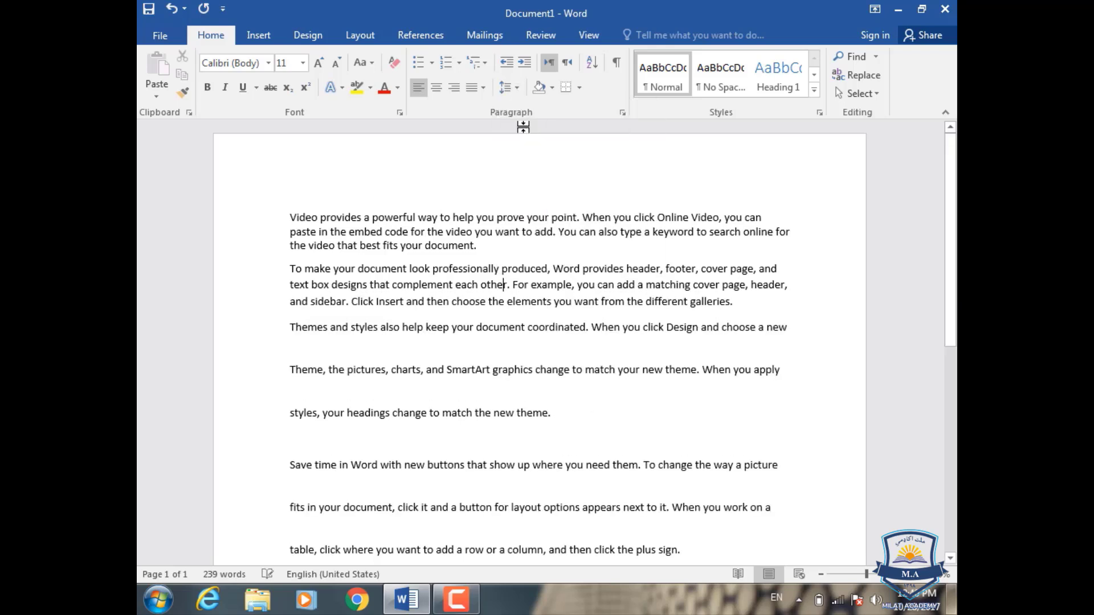
pyautogui.click(510, 410)
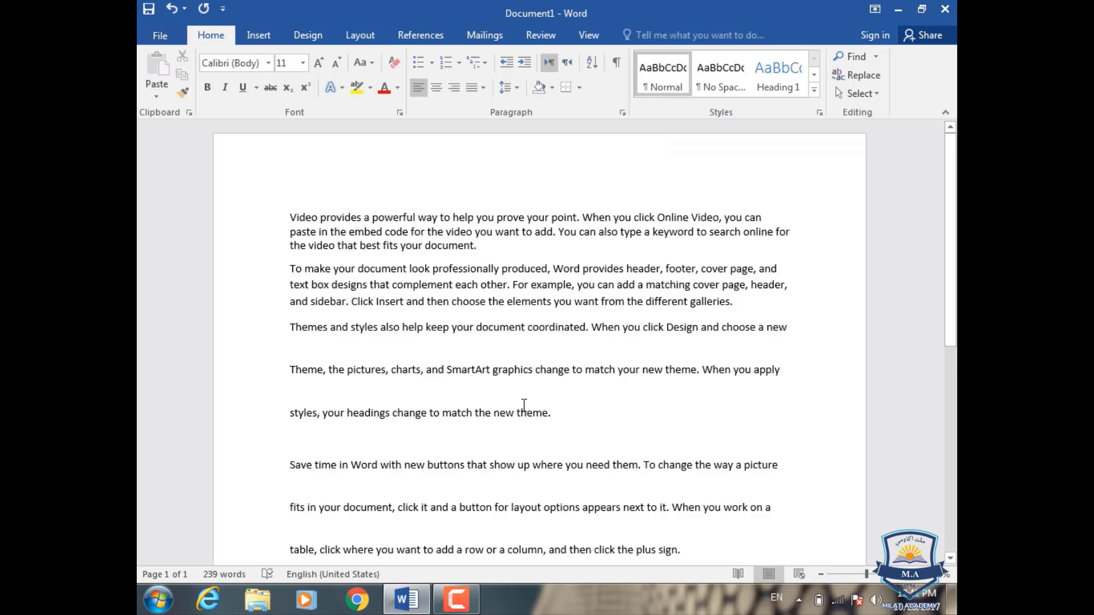
pyautogui.click(515, 91)
pyautogui.click(515, 90)
pyautogui.click(515, 91)
pyautogui.click(521, 122)
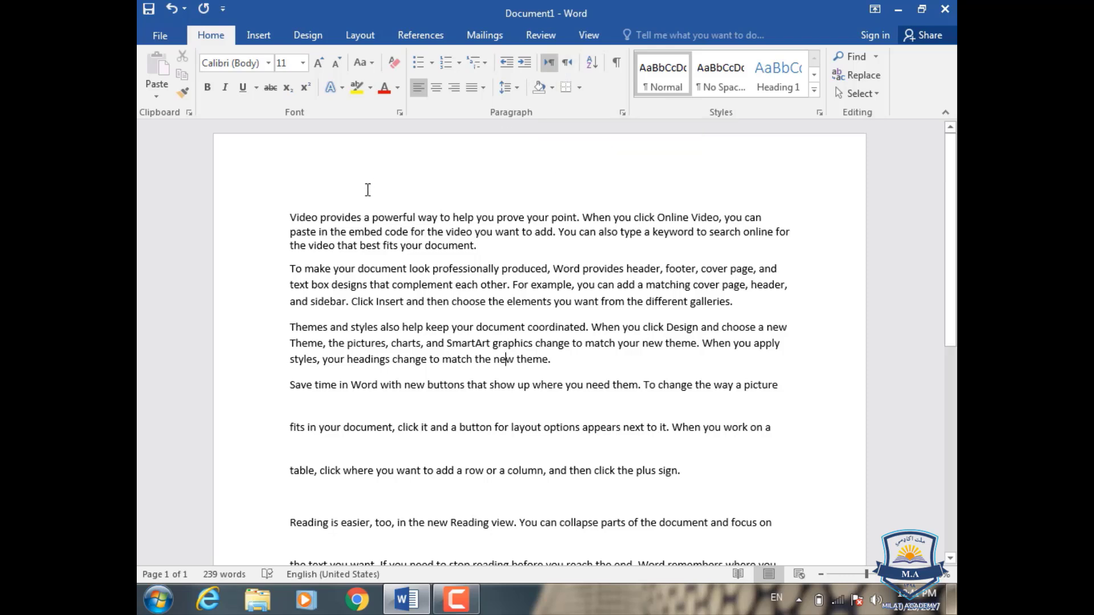
# Step: Replace all the document's text with a sample first name starting at the left margin
pyautogui.hotkey('ctrl', 'a')
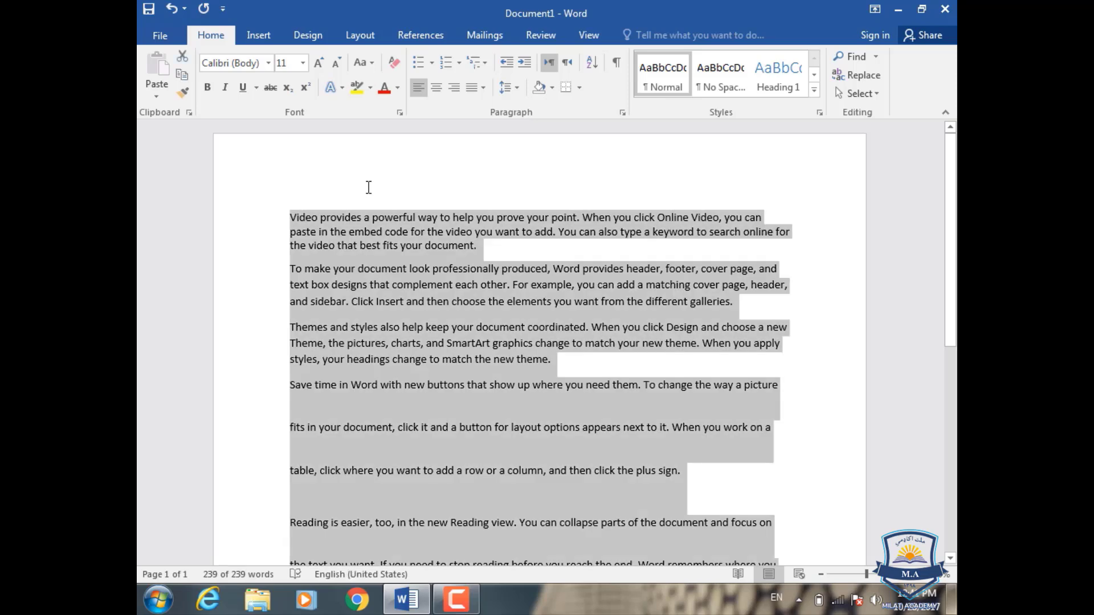
pyautogui.press('Delete')
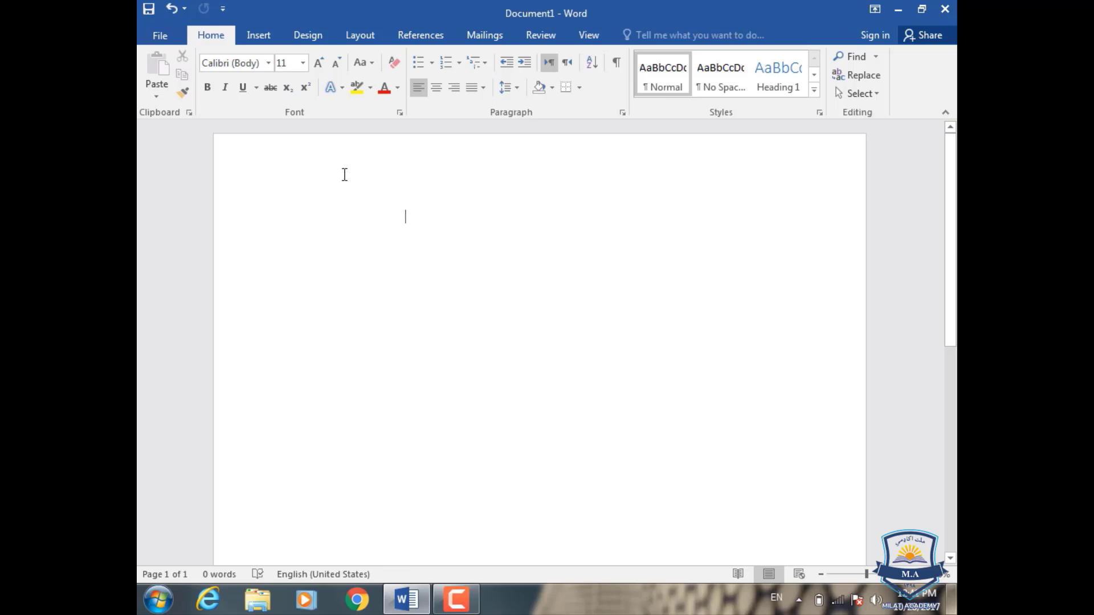
pyautogui.press('BackSpace')
pyautogui.write('Ahmad')
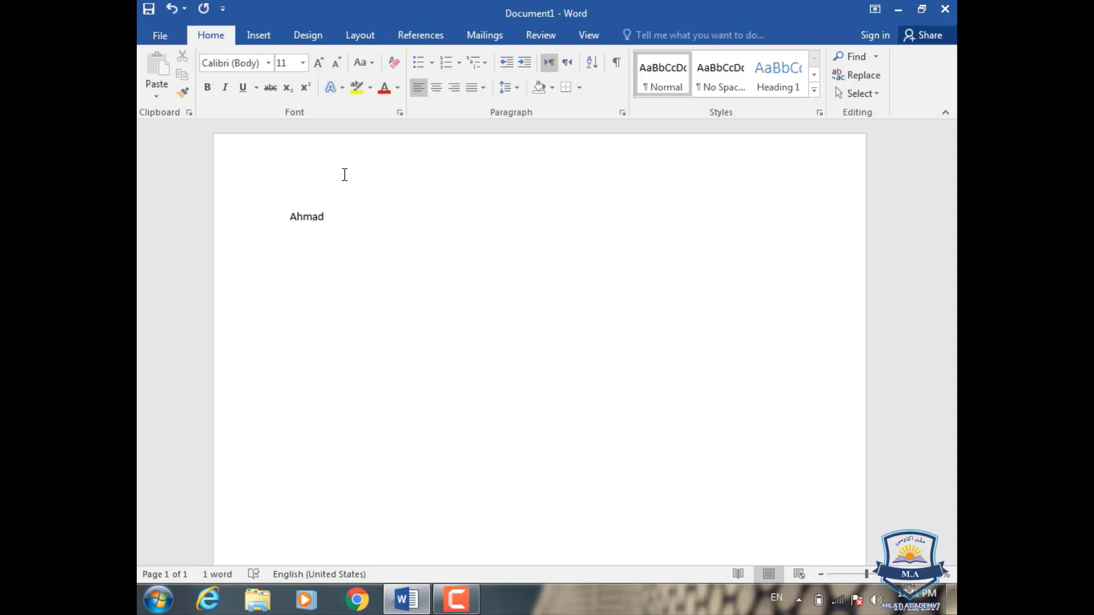
# Step: Set the paragraph to right-to-left direction and replace the name with its Pashto spelling followed by "boo" in Latin letters
pyautogui.click(568, 63)
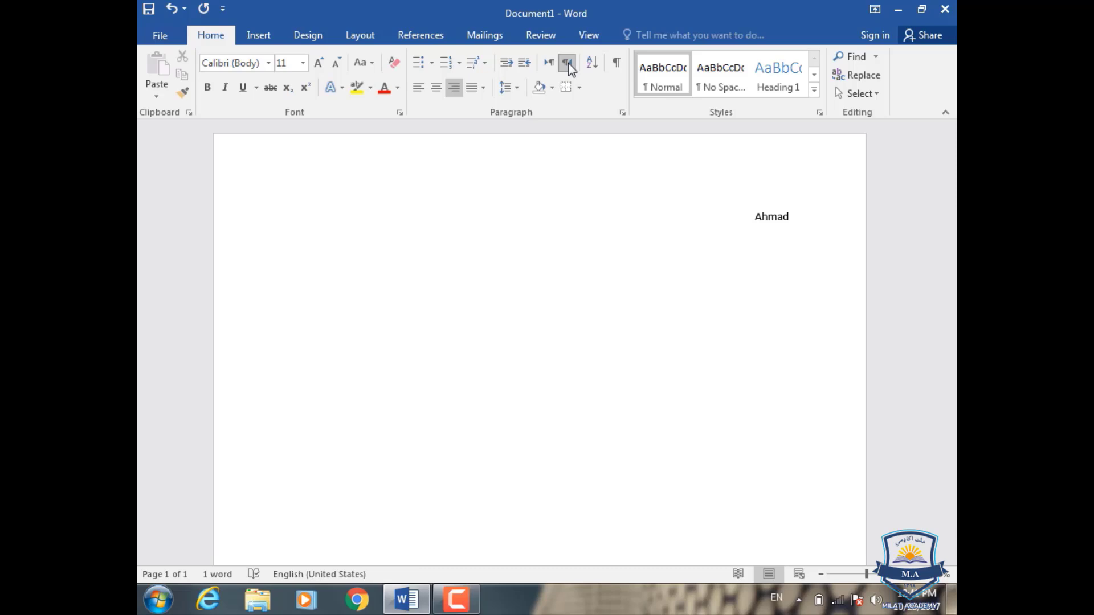
pyautogui.press('BackSpace')
pyautogui.press('BackSpace')
pyautogui.press('BackSpace')
pyautogui.press('BackSpace')
pyautogui.press('BackSpace')
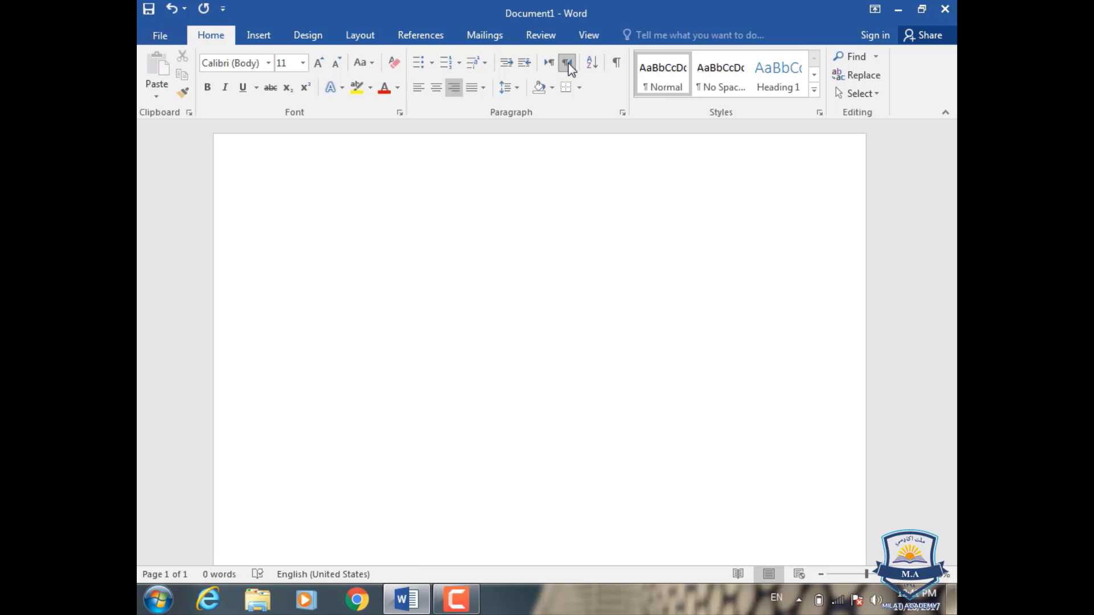
pyautogui.hotkey('alt', 'shift')
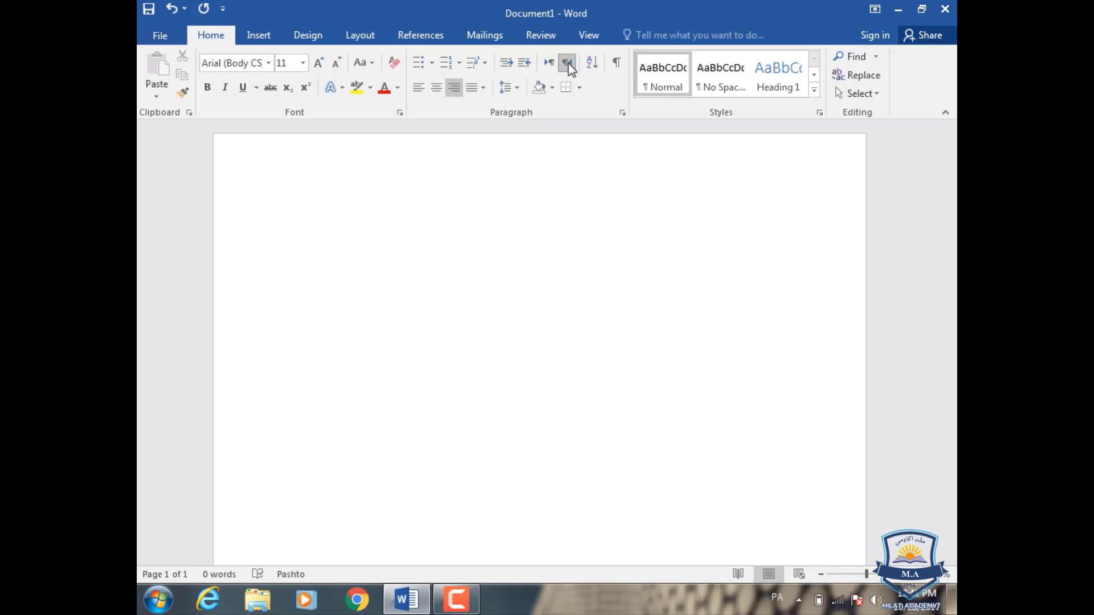
pyautogui.write('احمد')
pyautogui.hotkey('alt', 'shift')
pyautogui.write('boo')
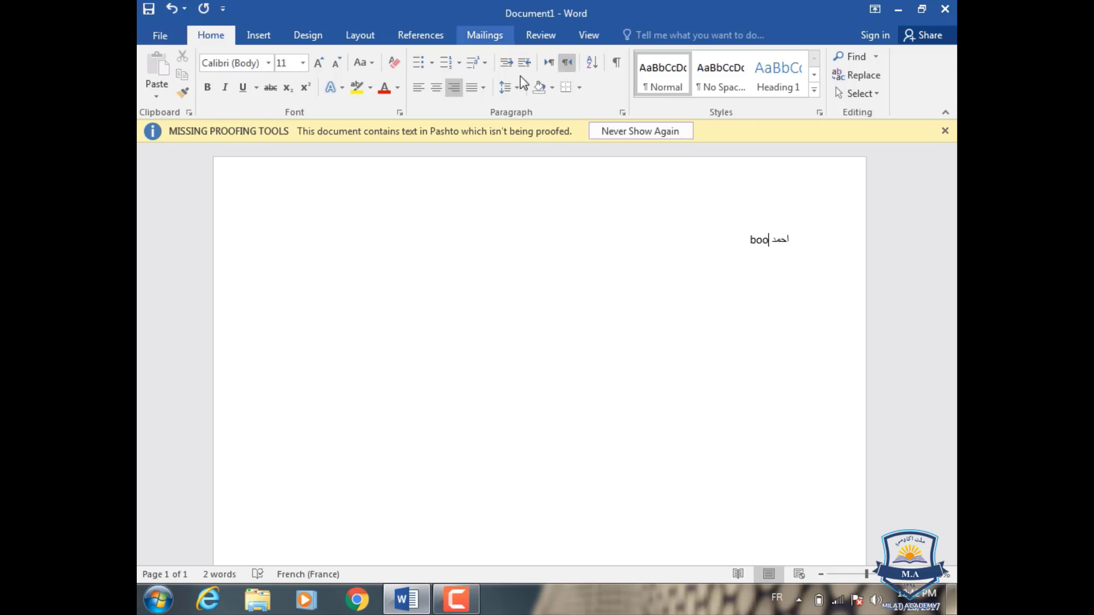
# Step: Set the mixed-language line to left-to-right direction and complete its English word as "book"
pyautogui.click(549, 62)
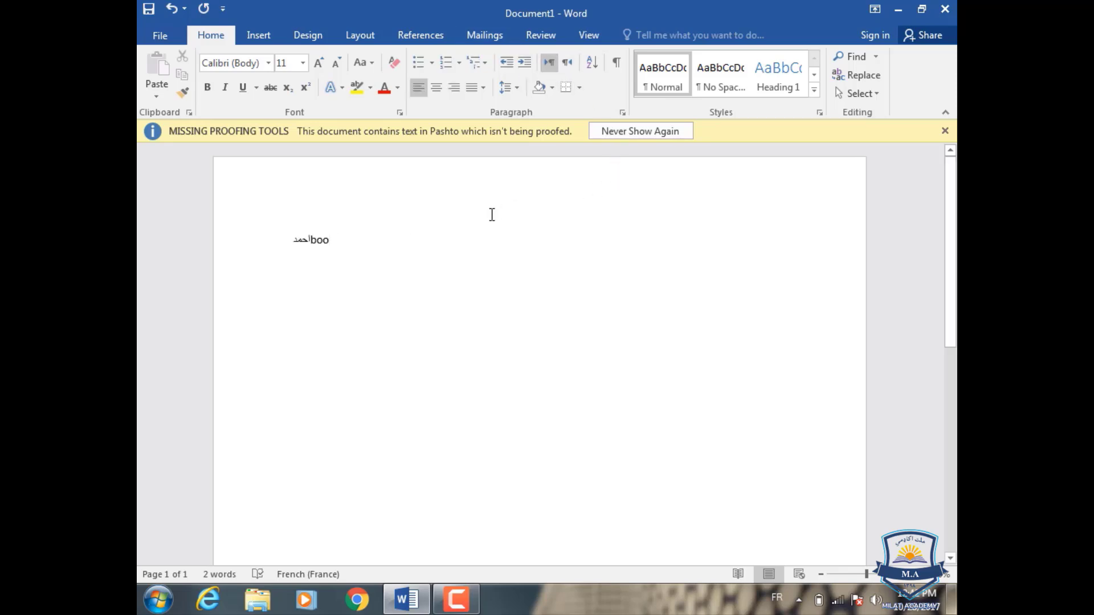
pyautogui.write('k')
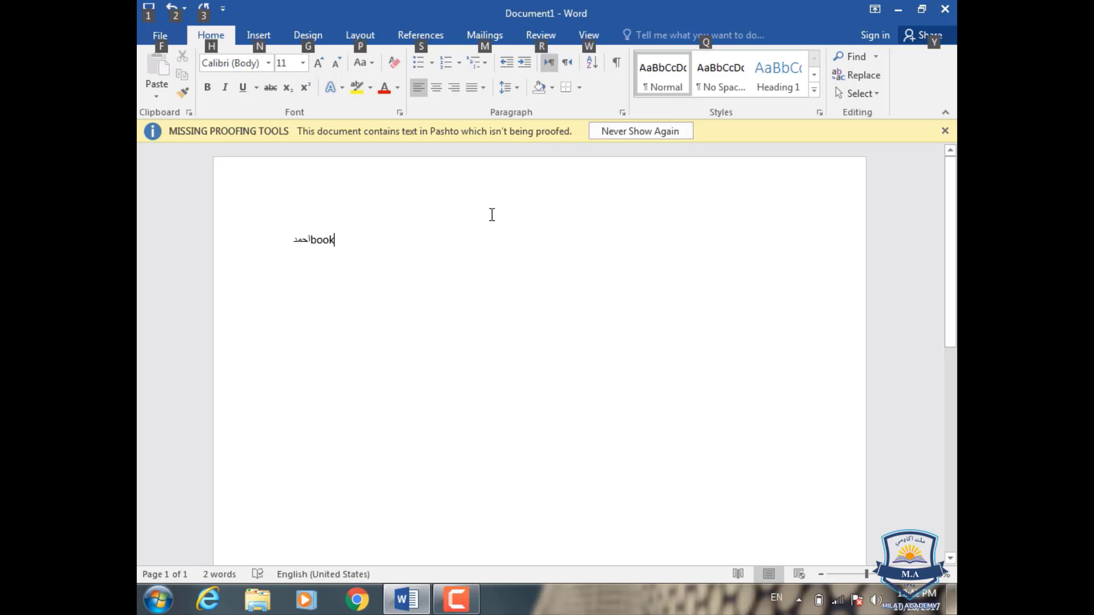
# Step: Set the line to right-to-left direction, add the Pashto filler text "یاشاسنمشامنسا" after "book", and dismiss the proofing notice
pyautogui.hotkey('alt', 'shift')
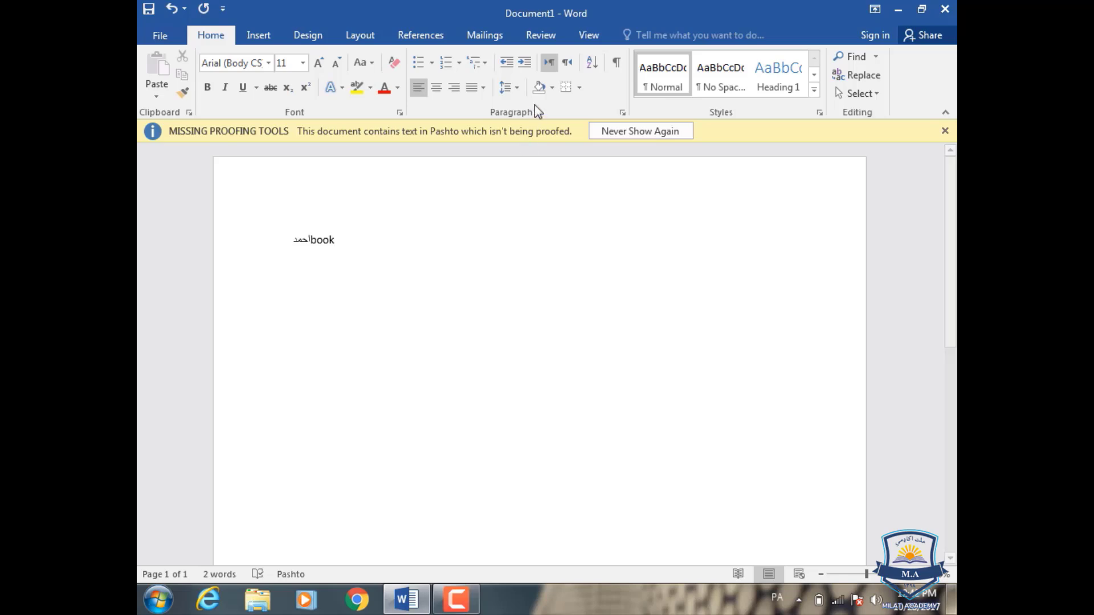
pyautogui.click(567, 62)
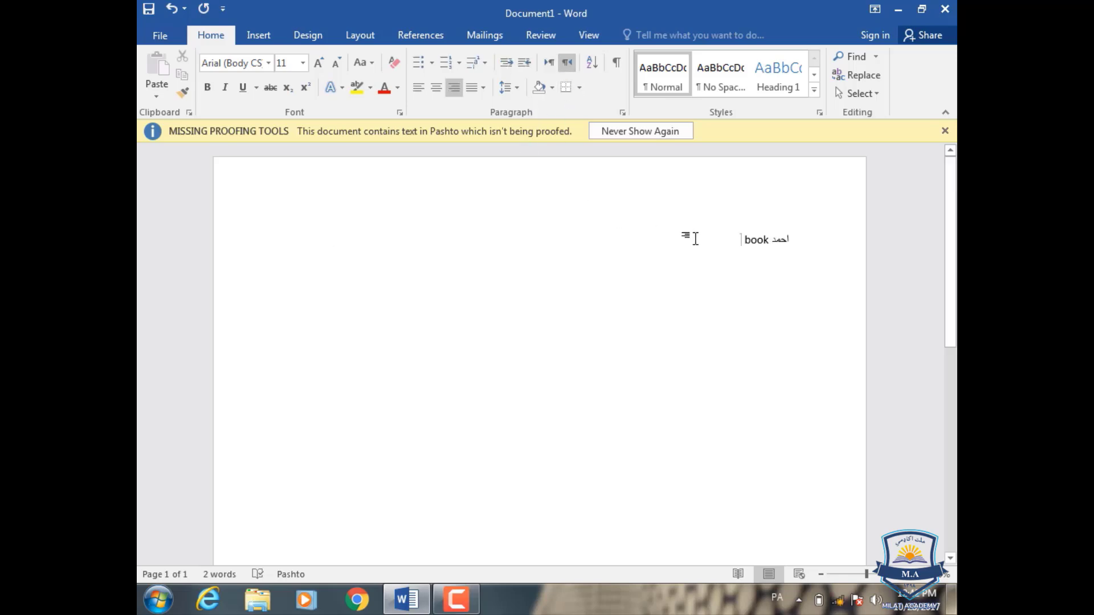
pyautogui.write('یاشاسنمشامنسیا')
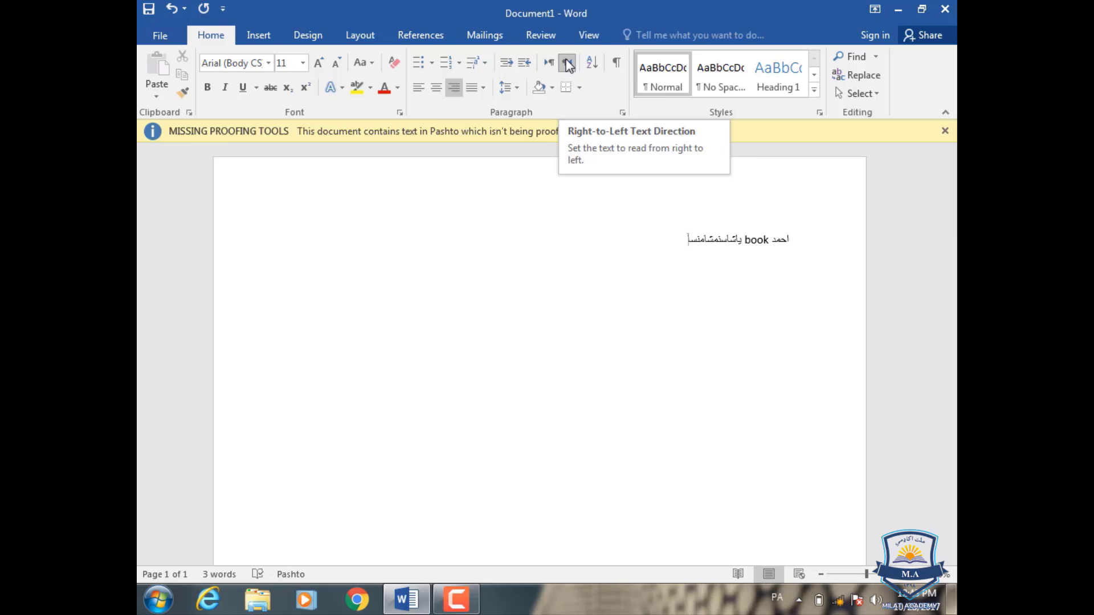
pyautogui.click(945, 131)
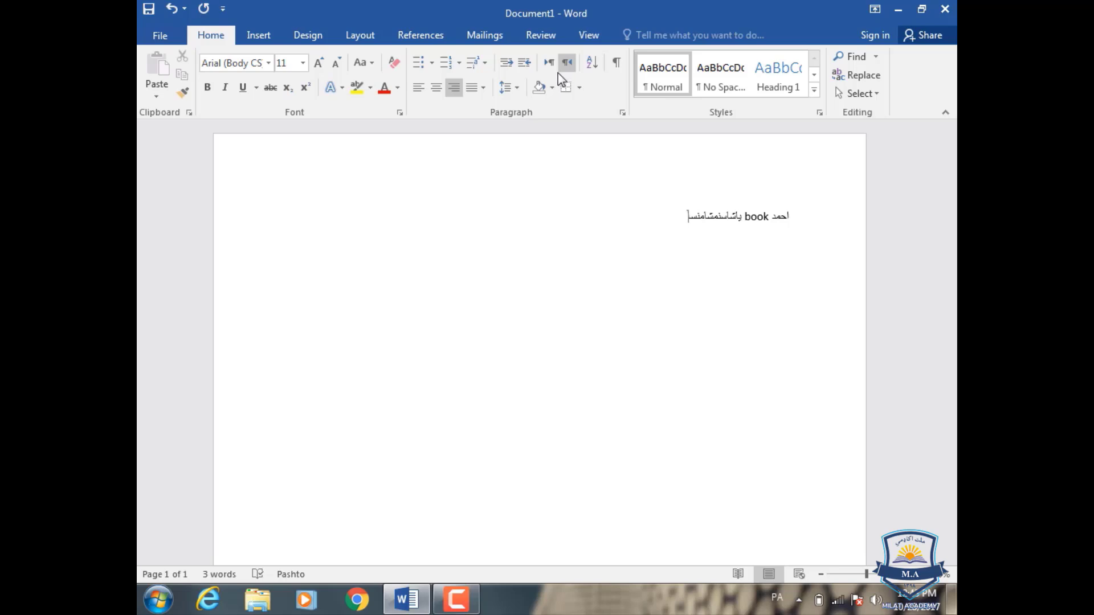
# Step: Delete all the mixed-language text and set the empty paragraph to left-to-right direction
pyautogui.hotkey('ctrl', 'a')
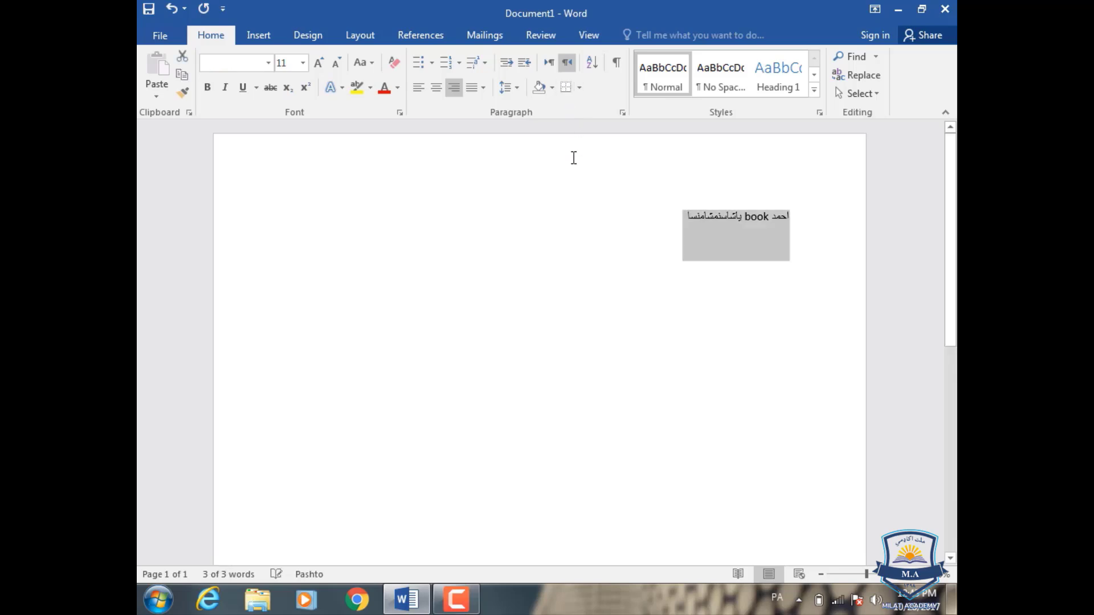
pyautogui.press('Delete')
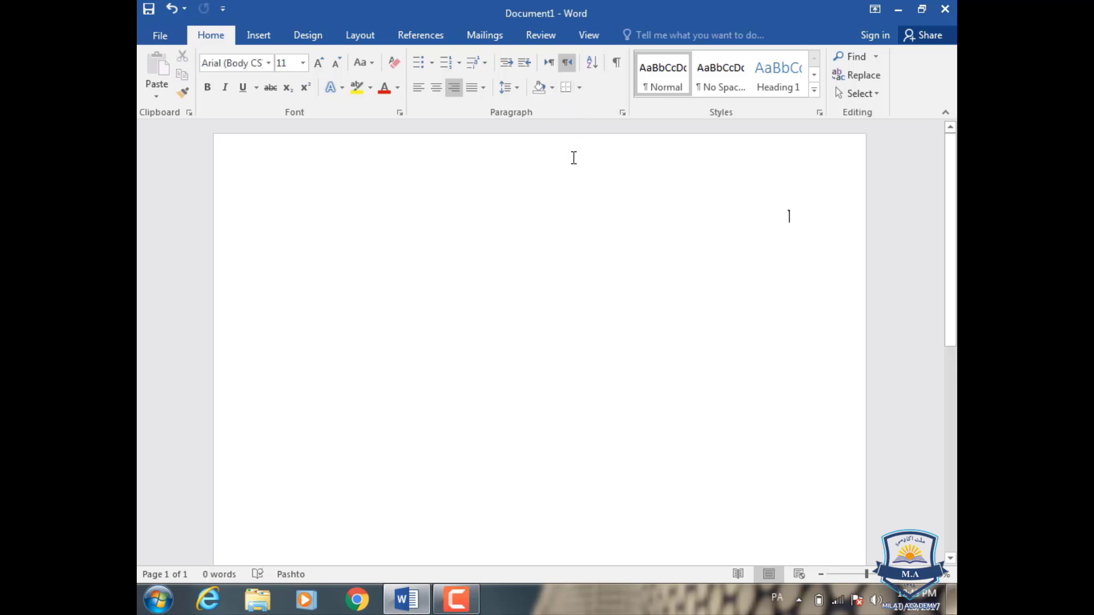
pyautogui.click(552, 66)
# Step: Switch the keyboard language to English and generate sample paragraphs with =rand()
pyautogui.hotkey('alt', 'shift')
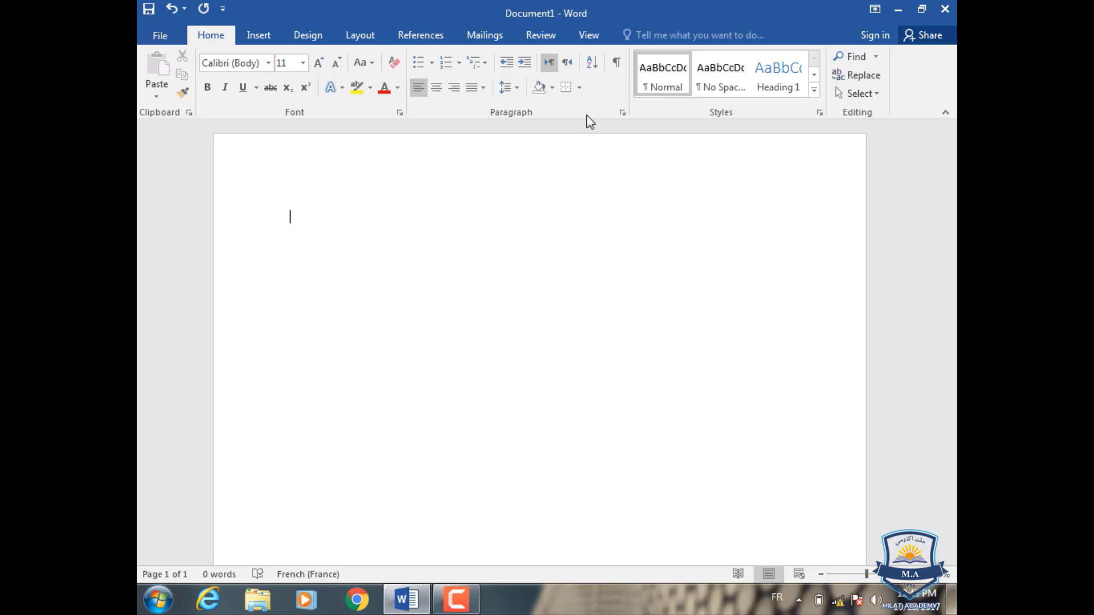
pyautogui.hotkey('alt', 'shift')
pyautogui.write('=')
pyautogui.press('BackSpace')
pyautogui.write('=rand()')
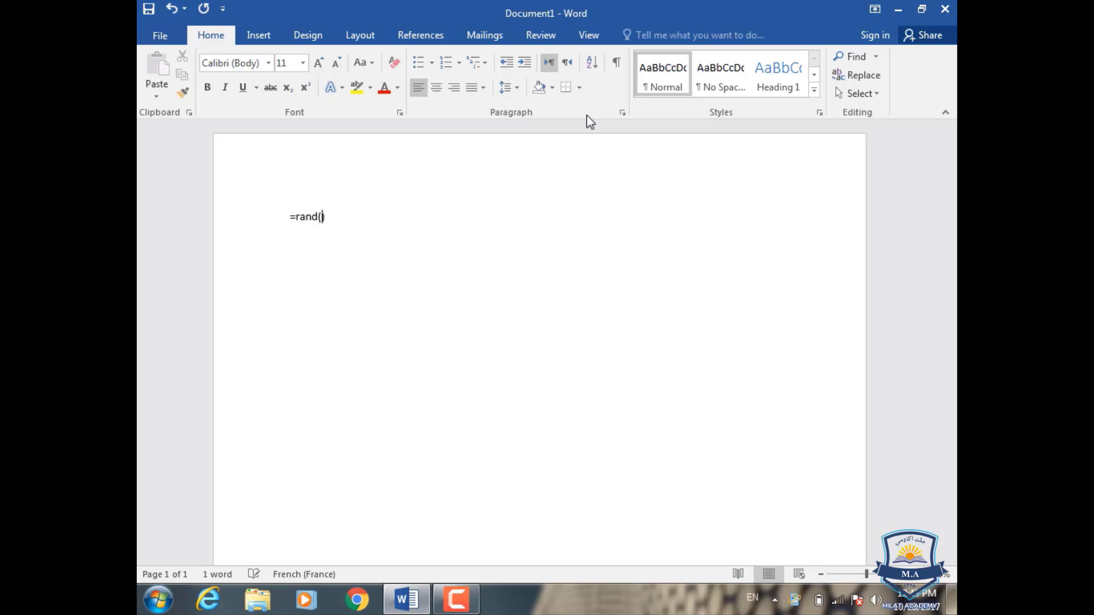
pyautogui.press('Return')
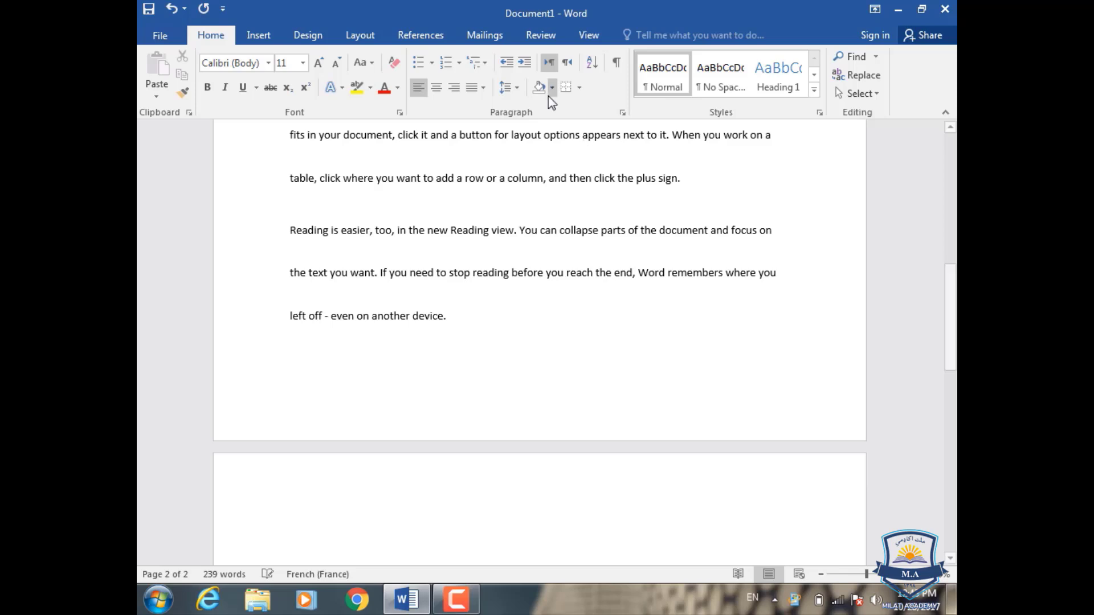
# Step: Set the line spacing of the entire document to 1.15
pyautogui.click(516, 88)
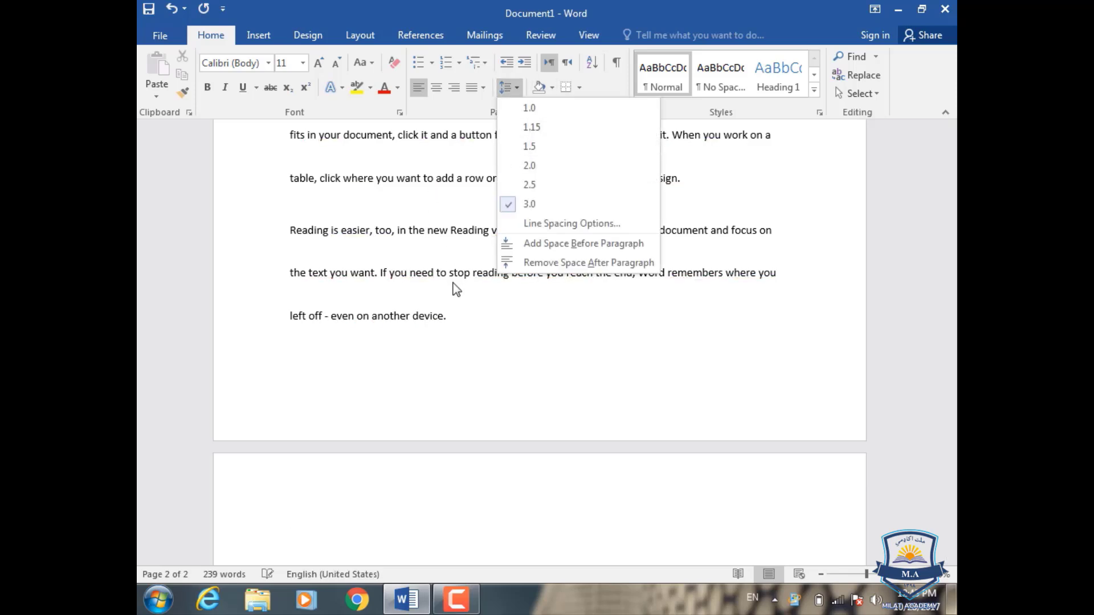
pyautogui.click(477, 332)
pyautogui.hotkey('ctrl', 'a')
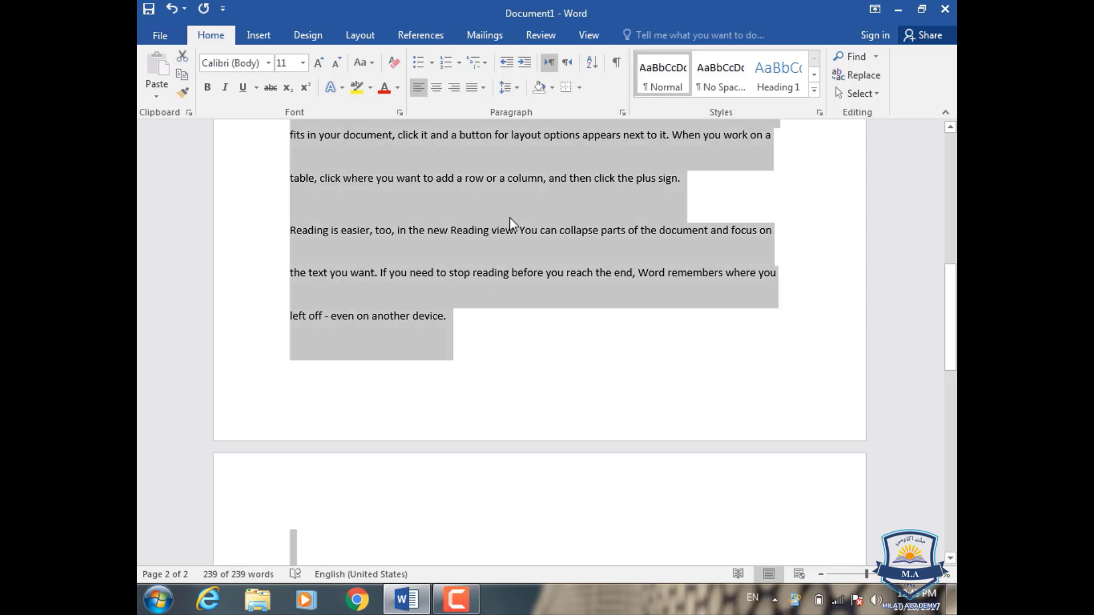
pyautogui.click(515, 88)
pyautogui.click(531, 127)
pyautogui.scroll(5, 455, 222)
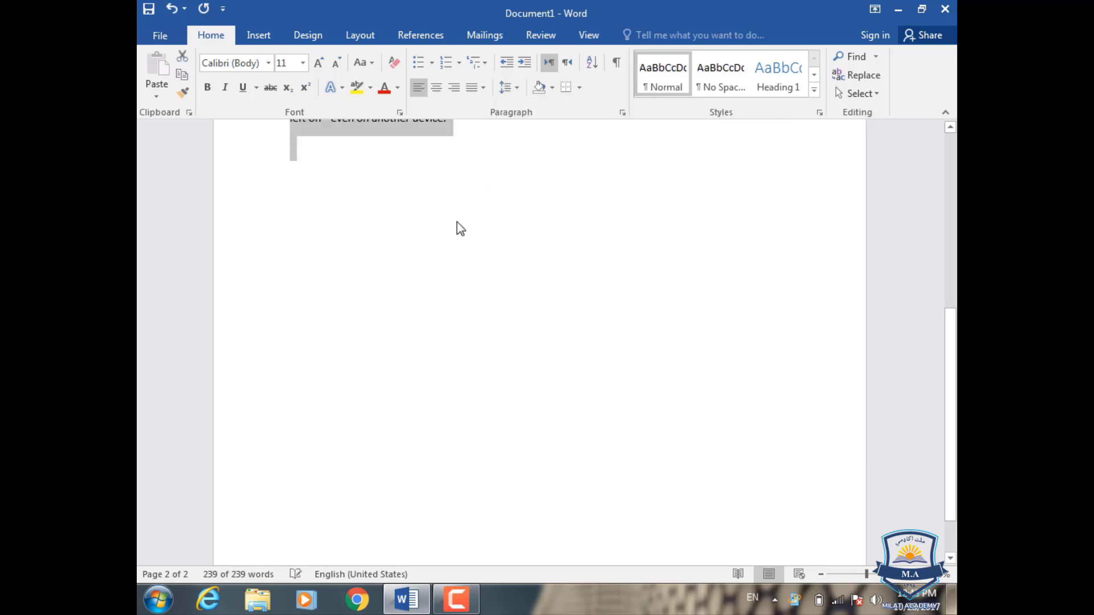
# Step: Insert a new line after the first paragraph, switch the keyboard to Pashto, and add right-aligned Pashto filler text on it
pyautogui.scroll(2, 456, 225)
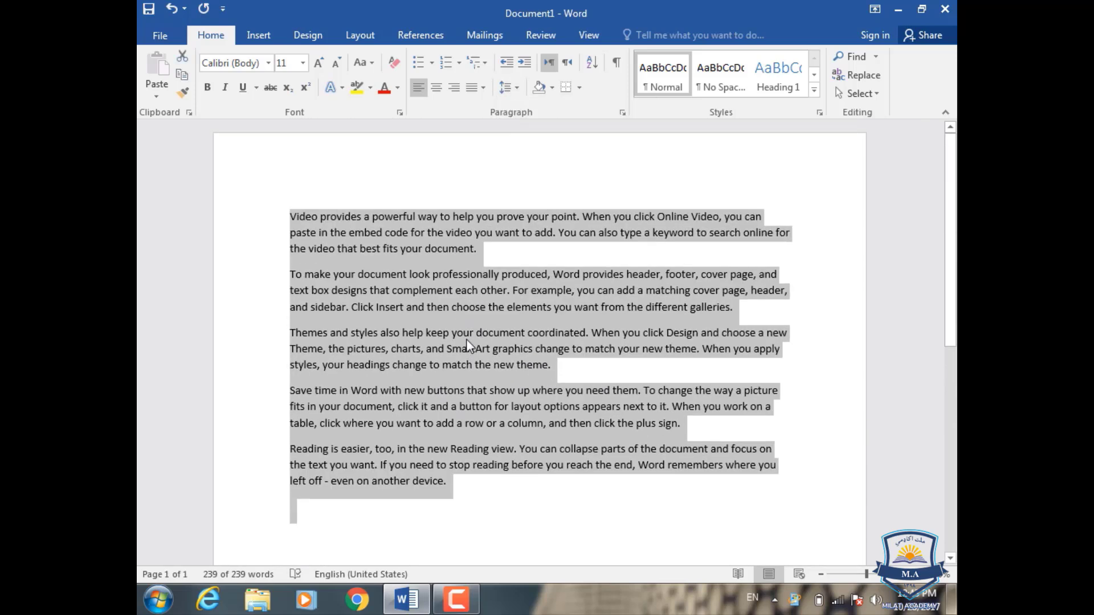
pyautogui.click(610, 350)
pyautogui.click(523, 246)
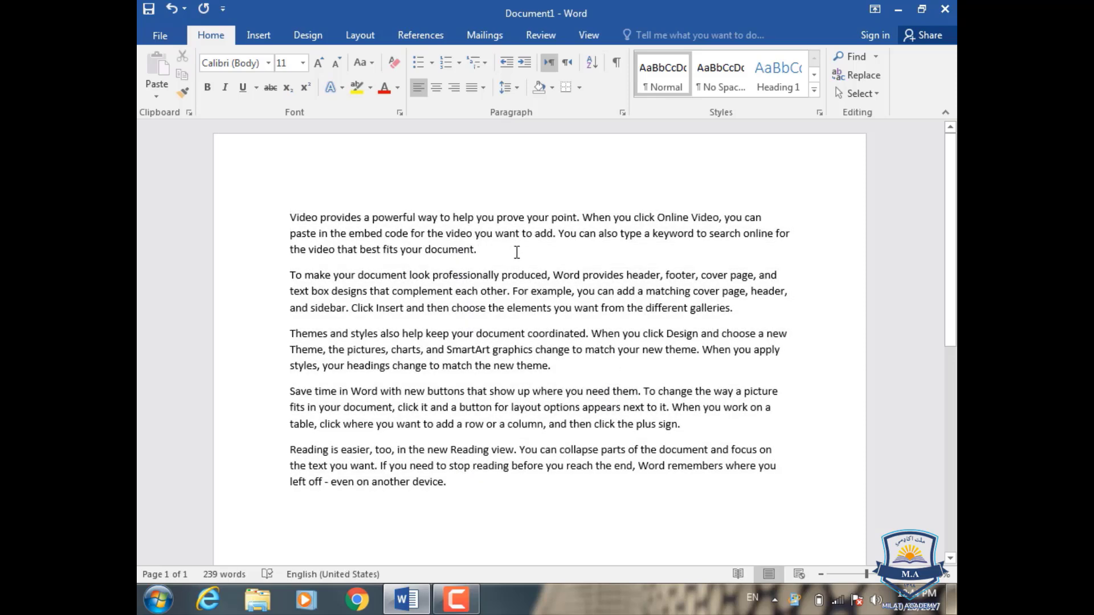
pyautogui.press('Return')
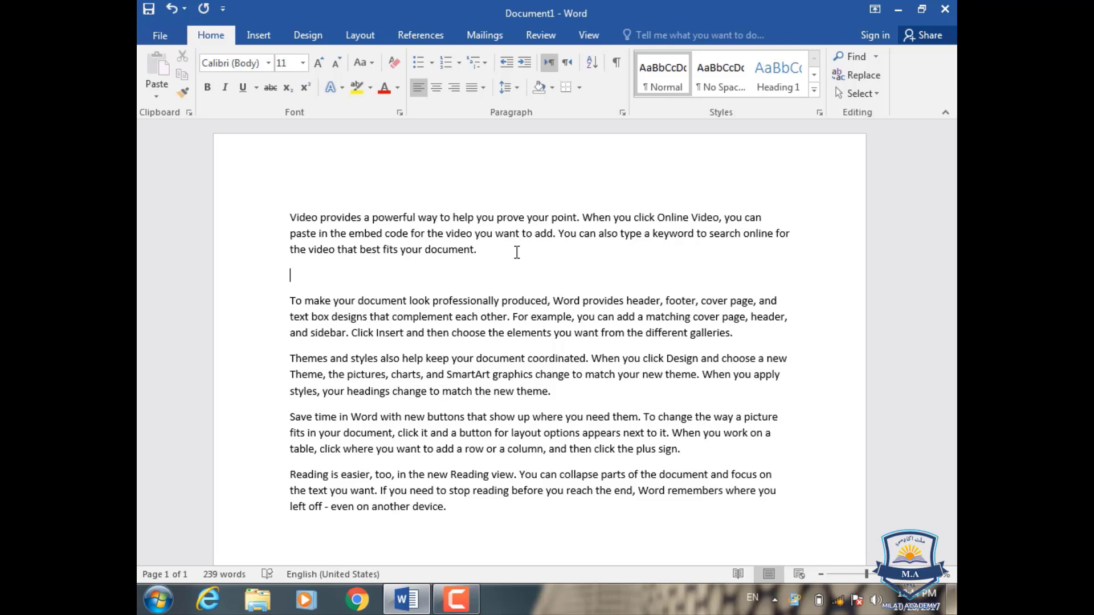
pyautogui.hotkey('alt', 'shift')
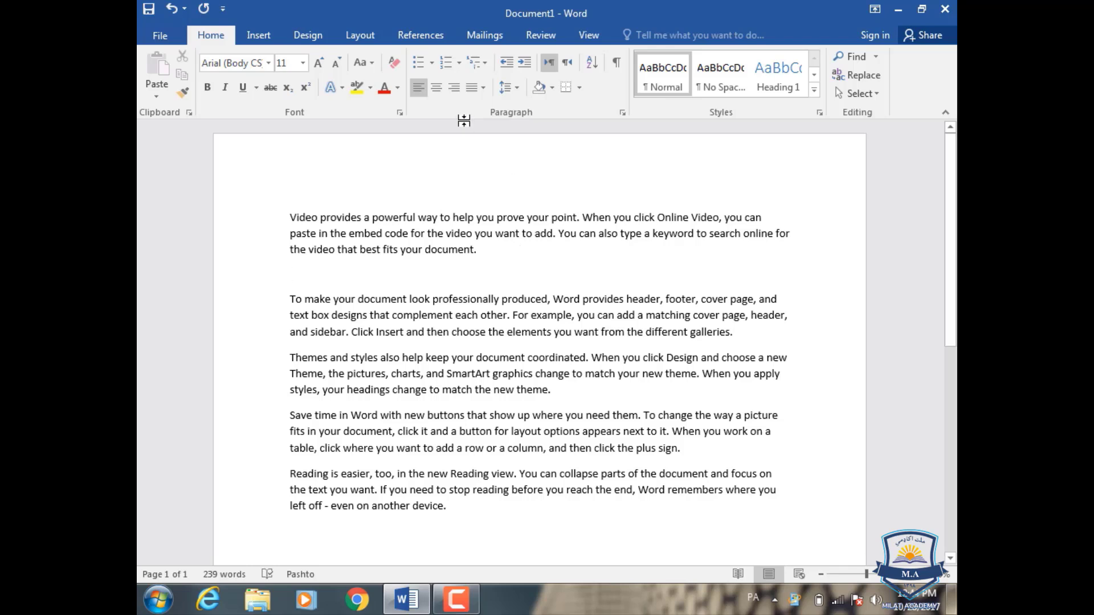
pyautogui.click(447, 91)
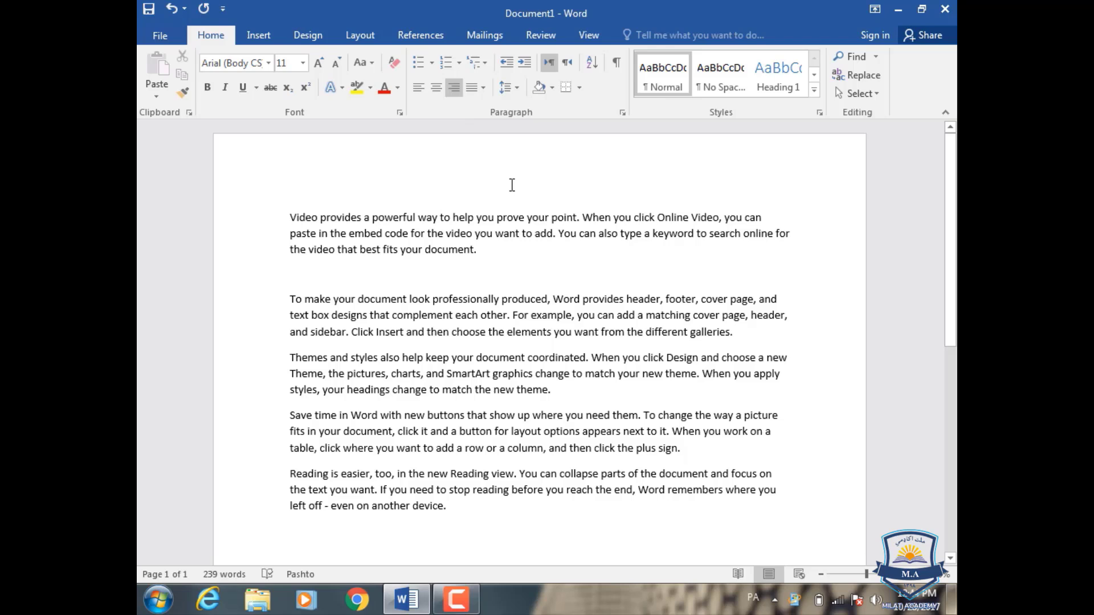
pyautogui.write('سینتینتسستینتښیتمنشتمنشتنړ')
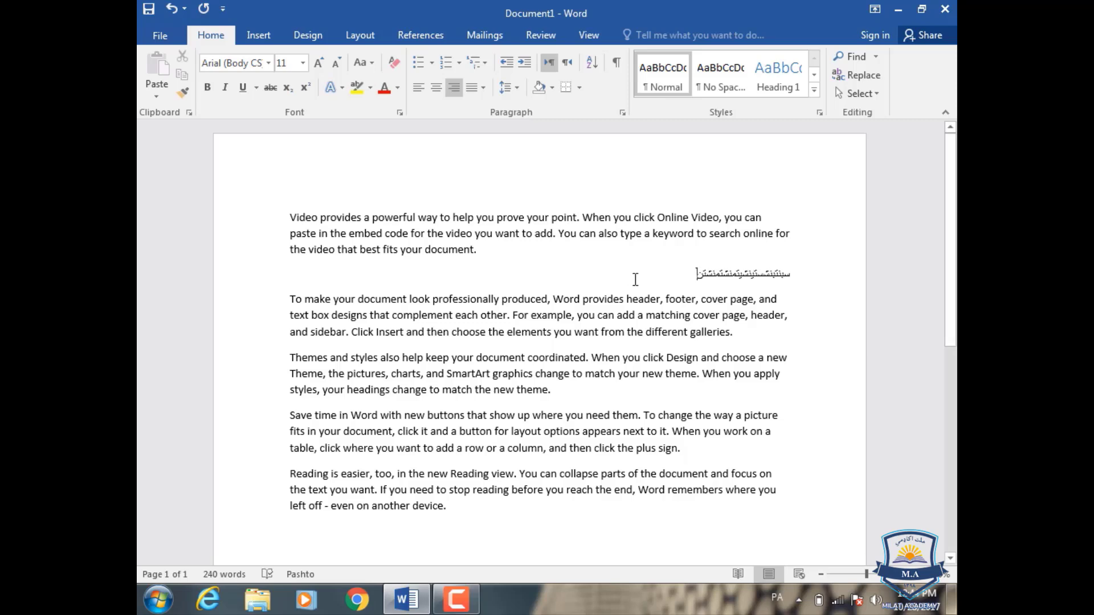
# Step: Delete the opening "Video provides" paragraph together with the Pashto line below it
pyautogui.hotkey('ctrl', 'shift', 'Home')
pyautogui.press('Delete')
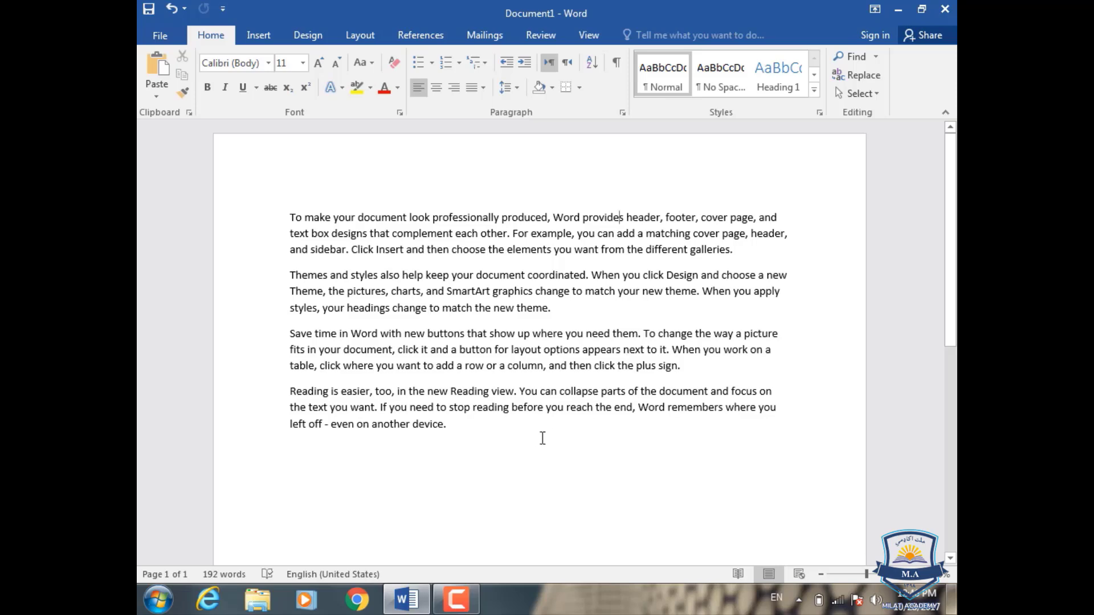
# Step: Select all the remaining paragraphs and preview the Blue, Accent 5 font color on them
pyautogui.moveTo(542, 439); pyautogui.dragTo(274, 196)
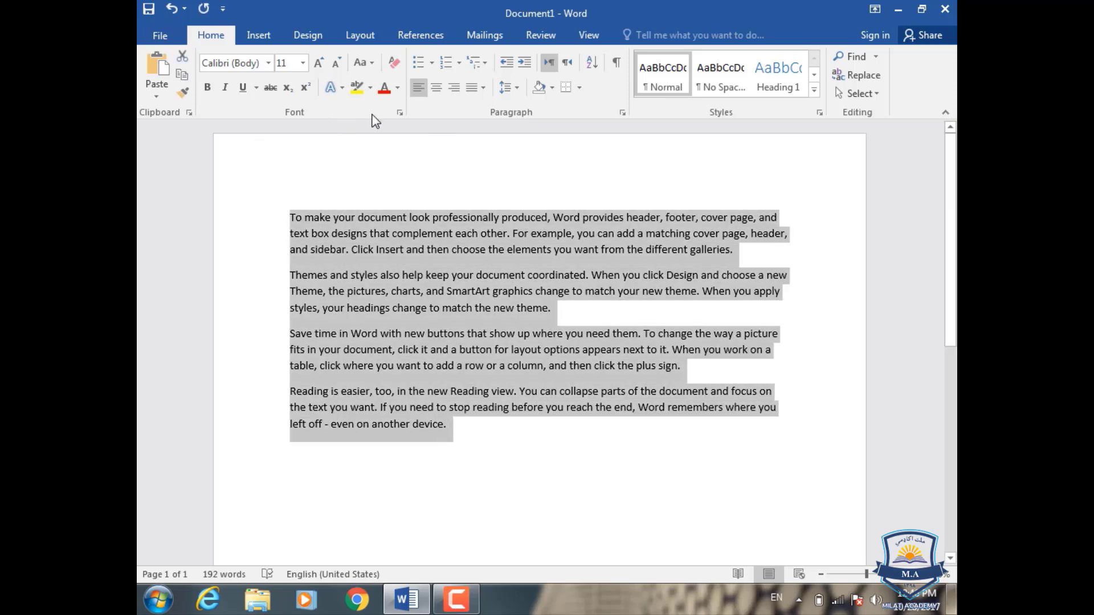
pyautogui.click(401, 88)
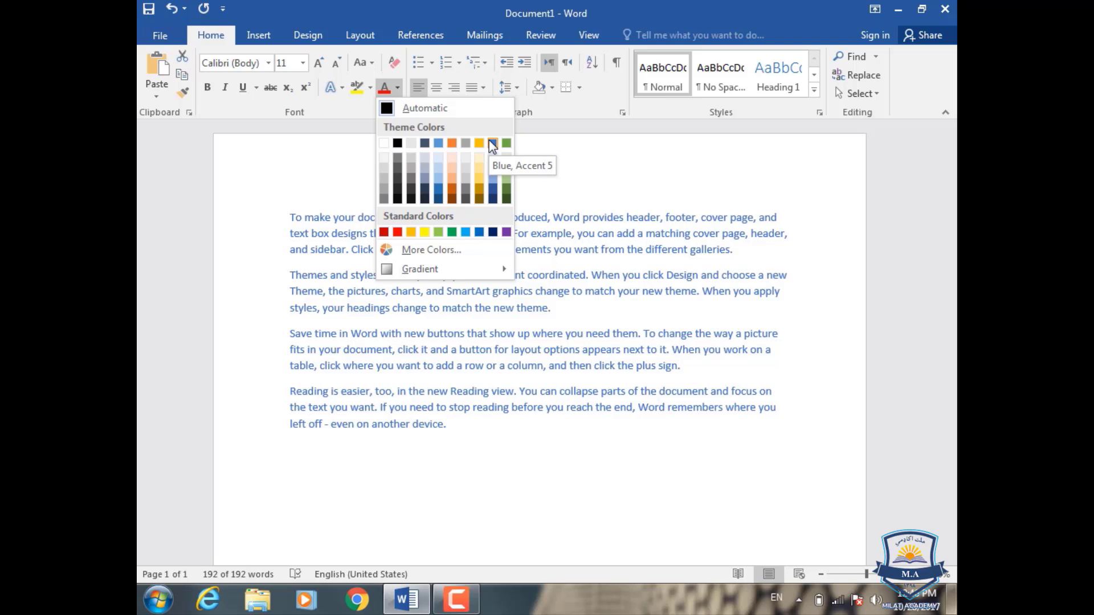
pyautogui.click(326, 183)
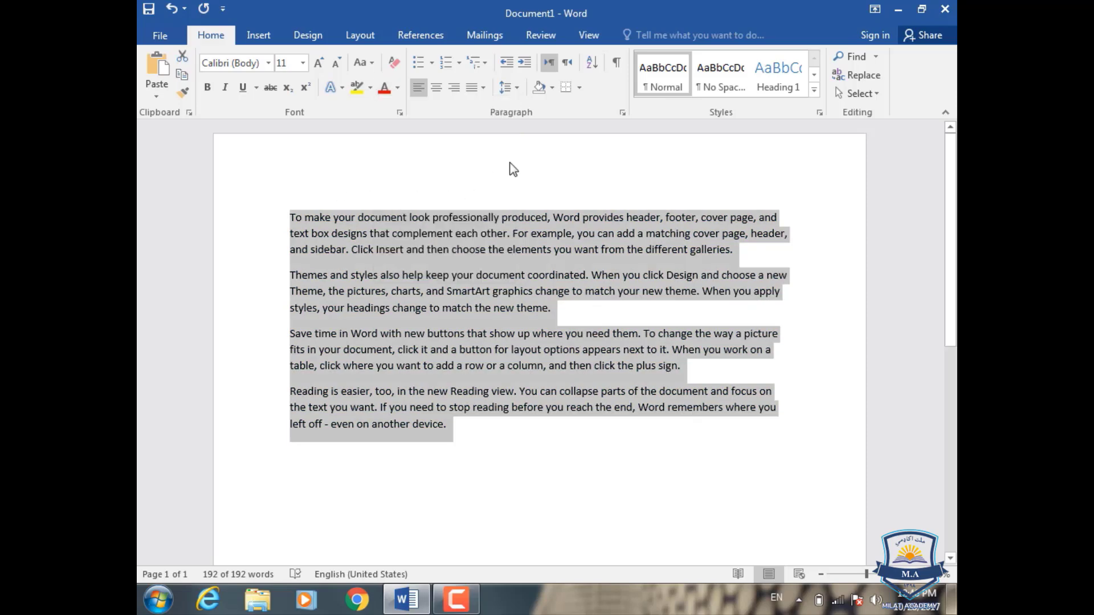
# Step: Apply a light blue theme shading behind all the selected paragraphs, check it deselected, and undo the shading
pyautogui.click(553, 90)
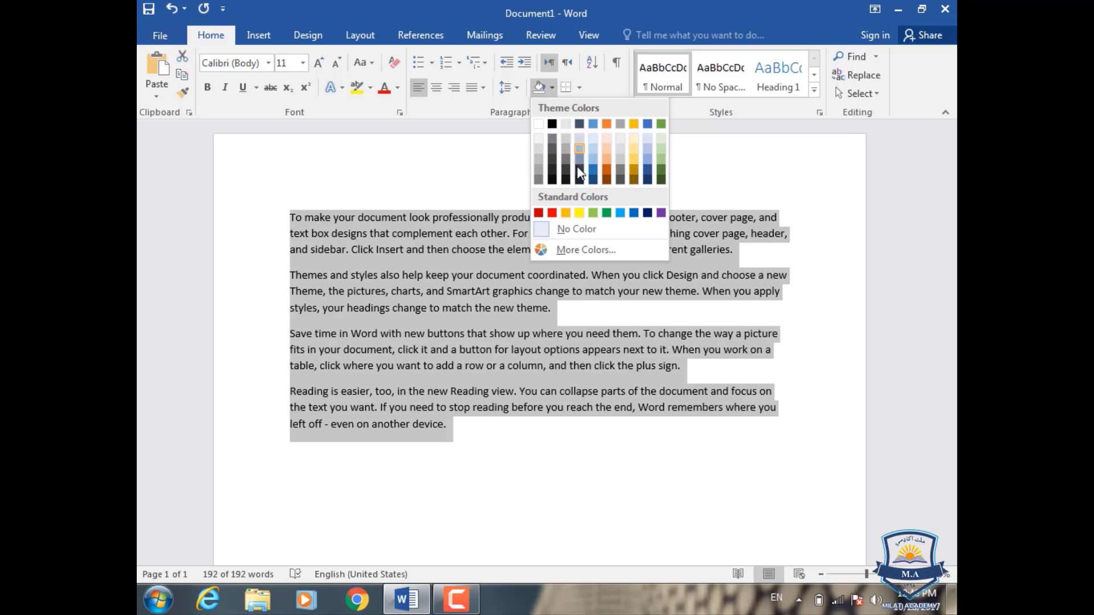
pyautogui.click(593, 124)
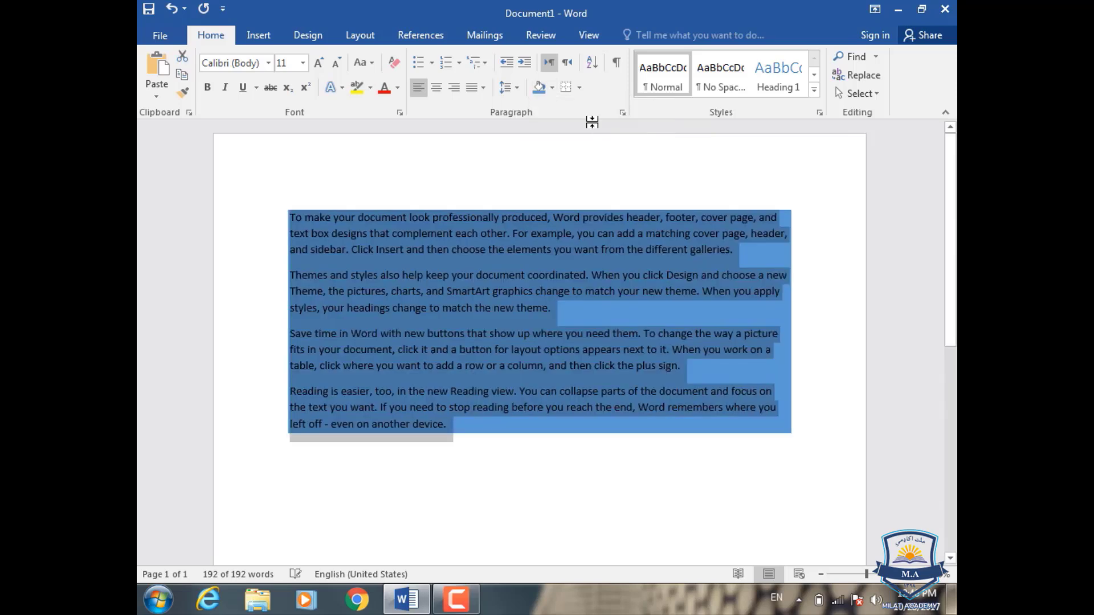
pyautogui.click(570, 348)
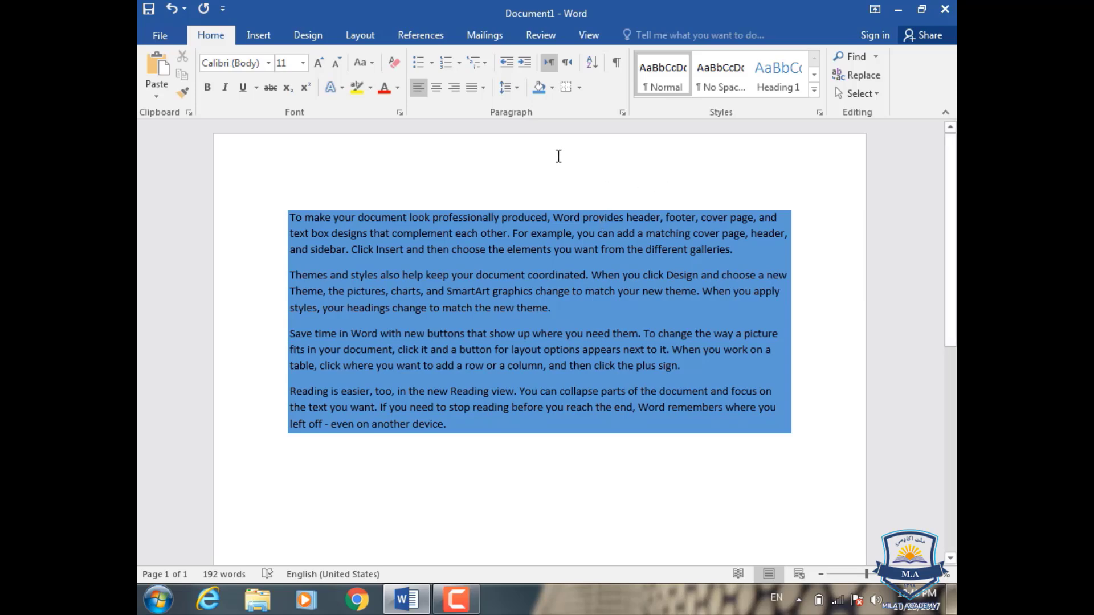
pyautogui.hotkey('ctrl', 'z')
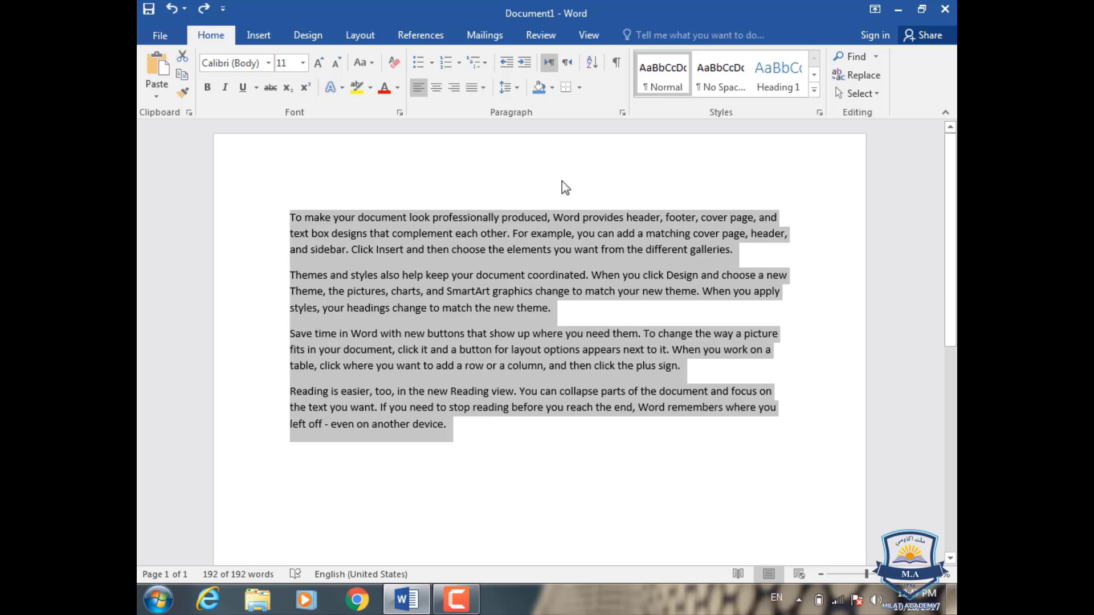
# Step: Apply All Borders to the four selected paragraphs and undo the borders
pyautogui.click(578, 88)
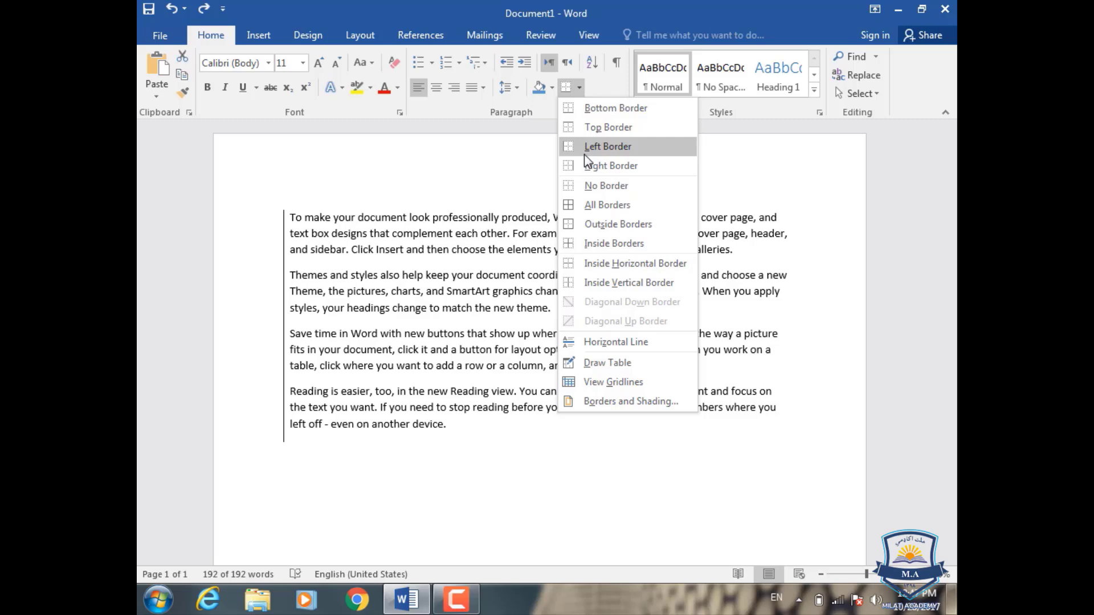
pyautogui.click(612, 210)
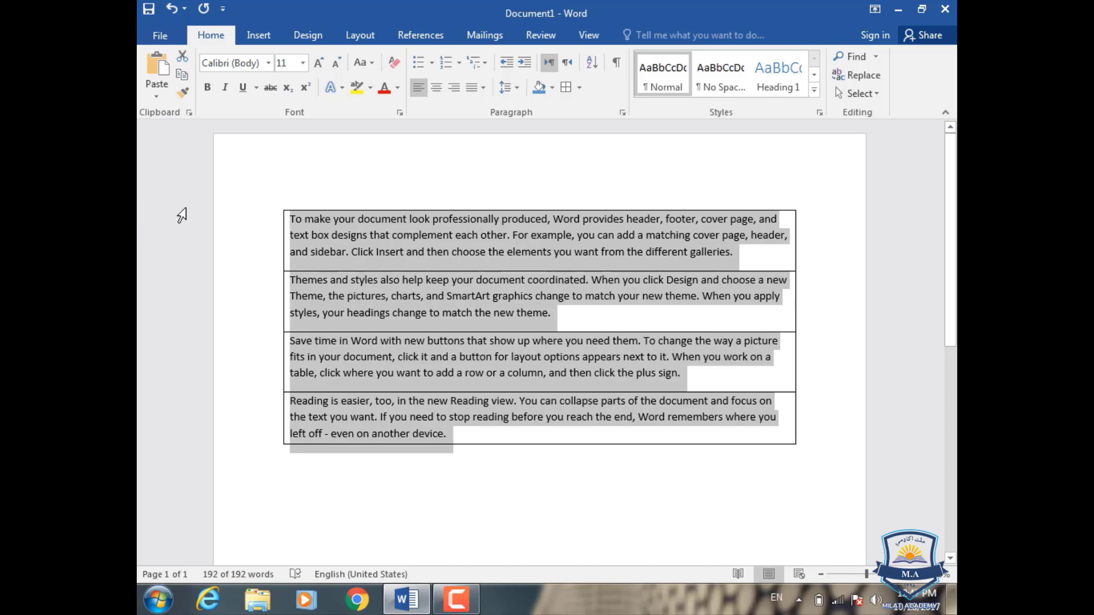
pyautogui.click(268, 189)
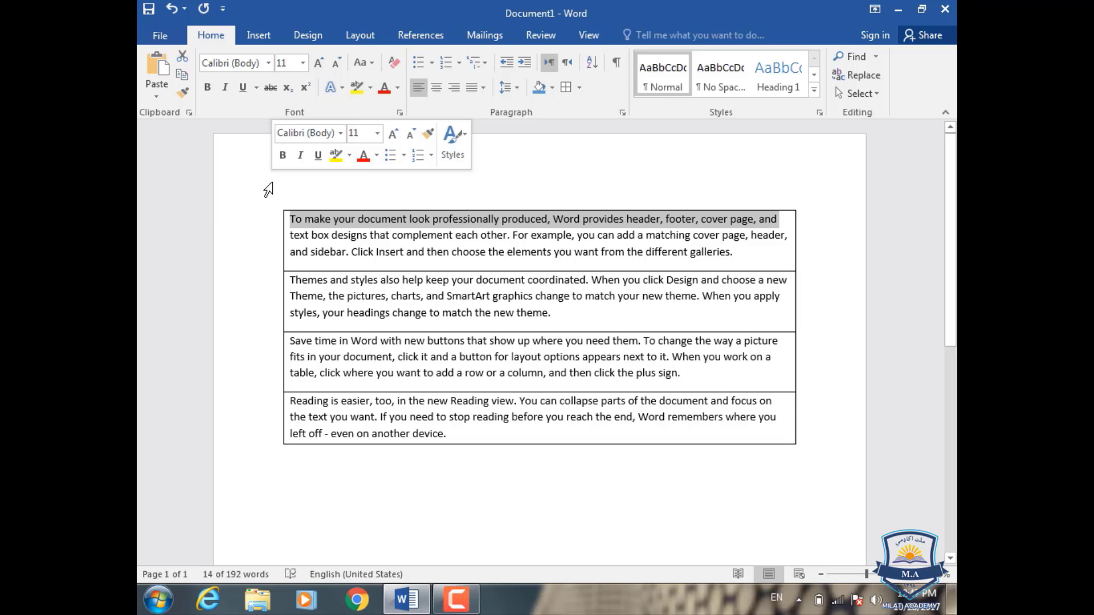
pyautogui.hotkey('ctrl', 'z')
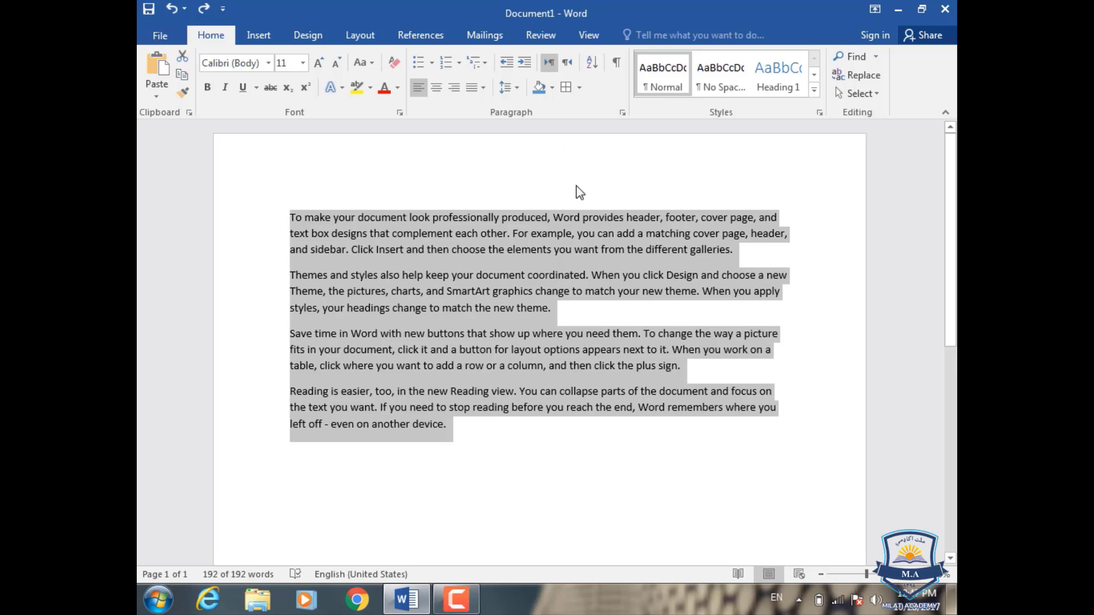
# Step: Replace the entire document text with newly generated sample paragraphs using =rand()
pyautogui.press('Delete')
pyautogui.write('=ra')
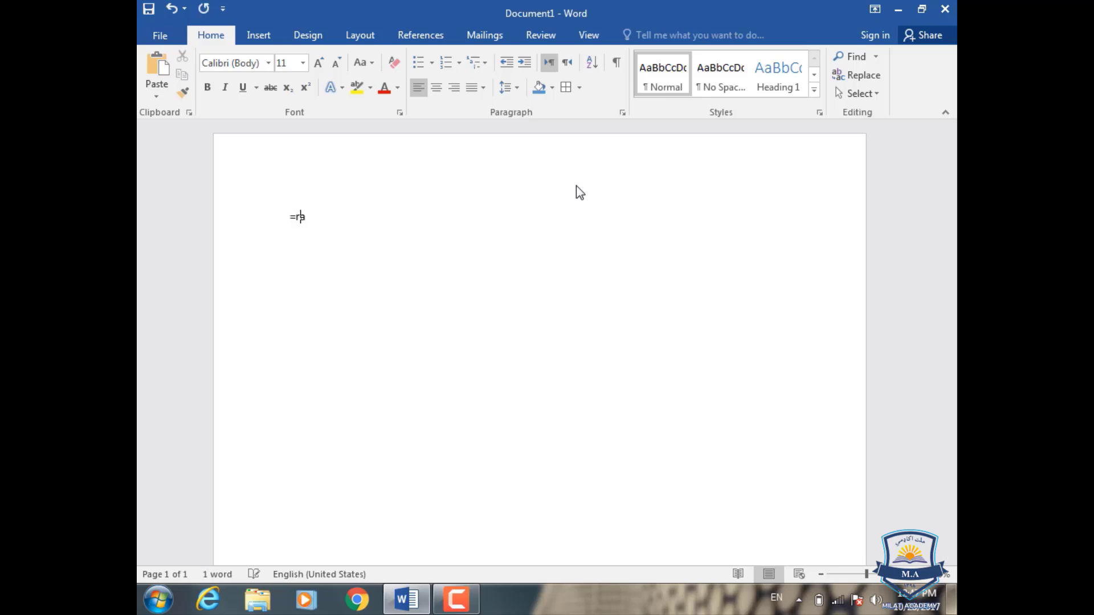
pyautogui.write('nd()')
pyautogui.press('Return')
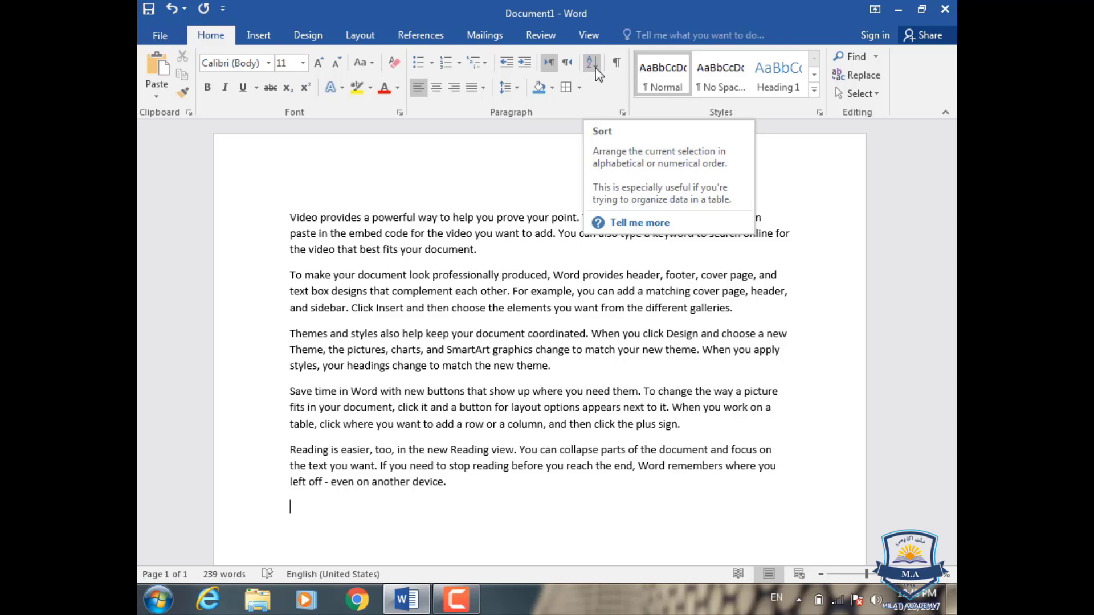
# Step: Sort all the document's paragraphs by text in ascending order, with no header row
pyautogui.click(362, 173)
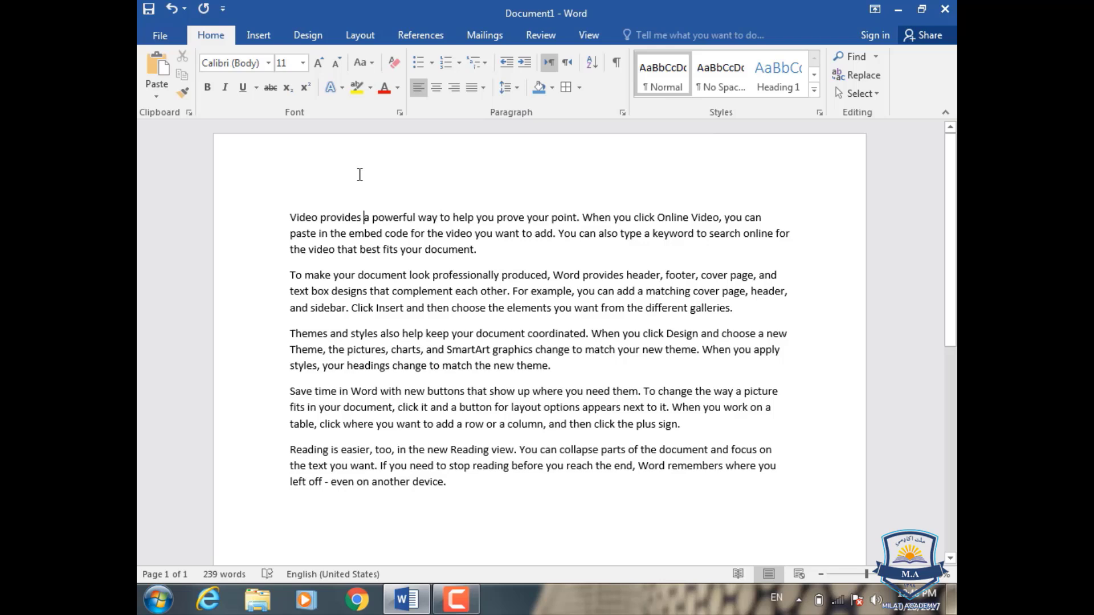
pyautogui.click(294, 218)
pyautogui.click(295, 450)
pyautogui.hotkey('ctrl', 'a')
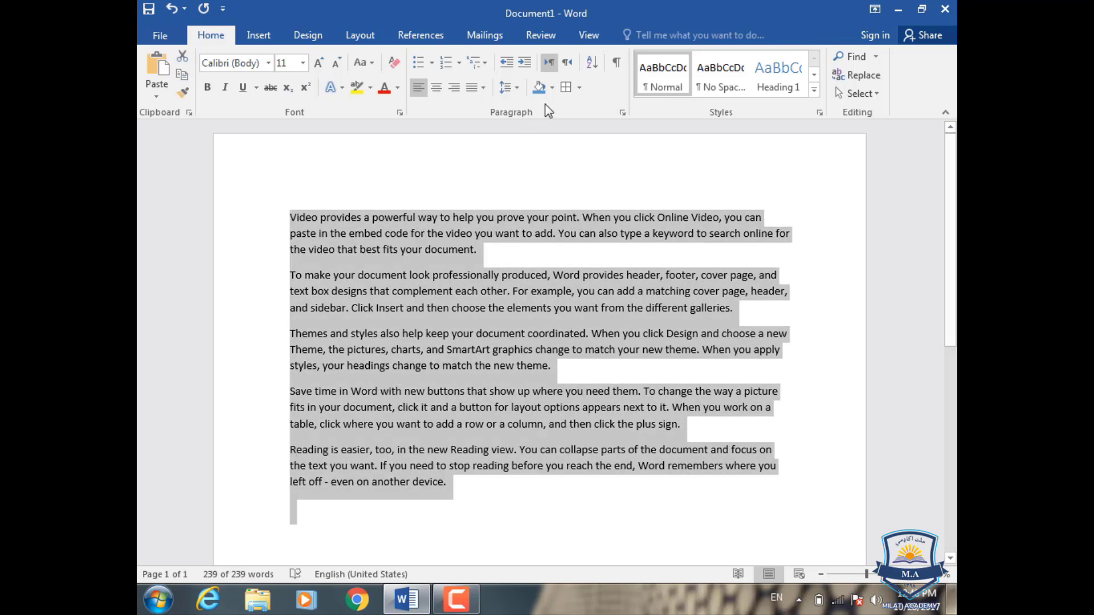
pyautogui.click(587, 62)
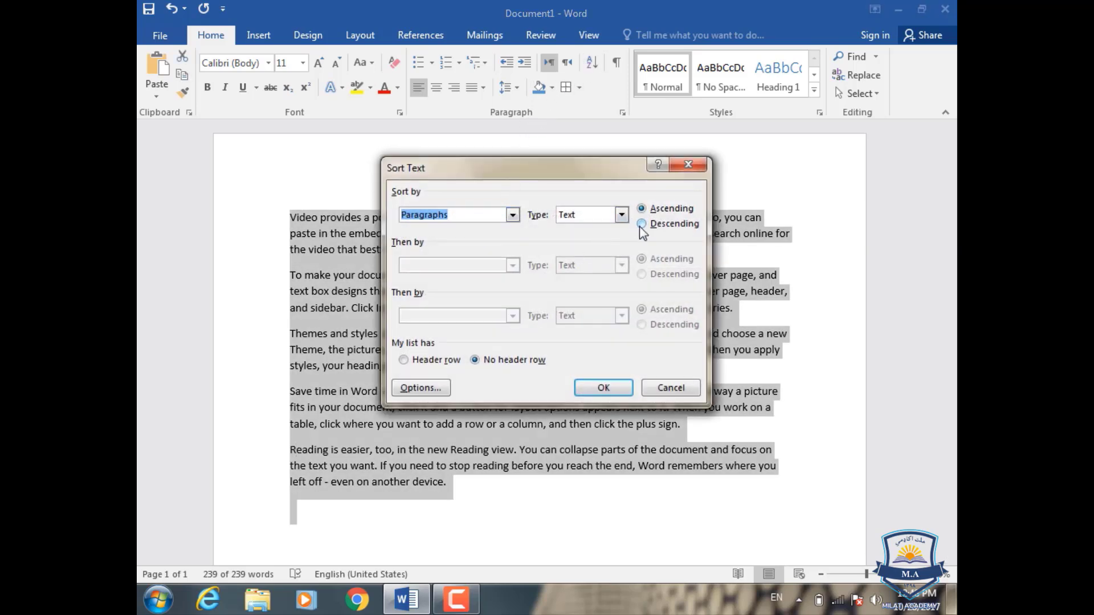
pyautogui.click(641, 224)
pyautogui.click(612, 388)
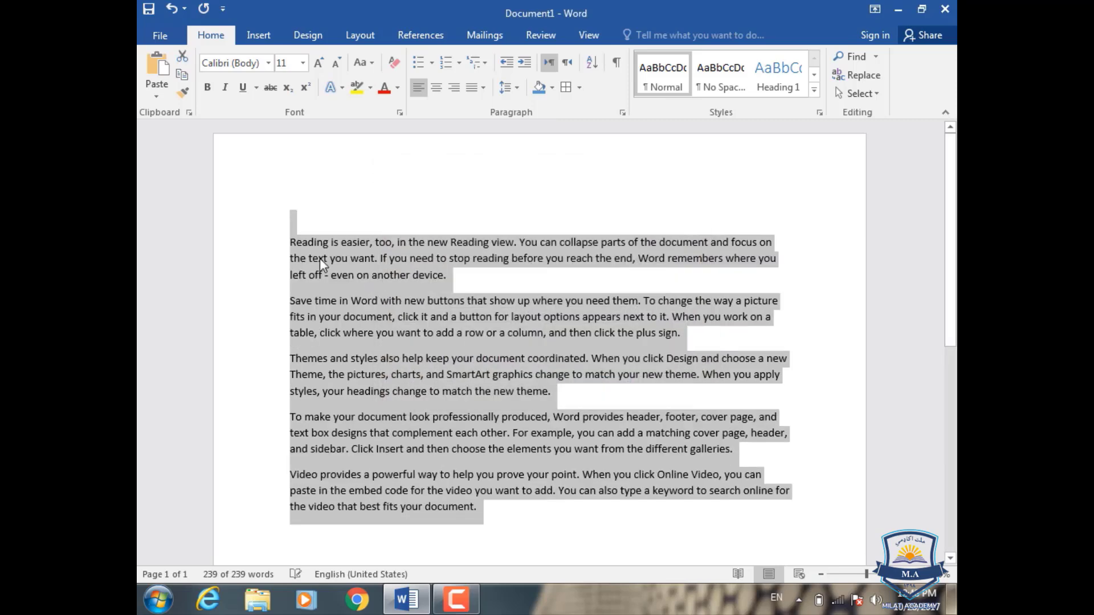
pyautogui.click(304, 256)
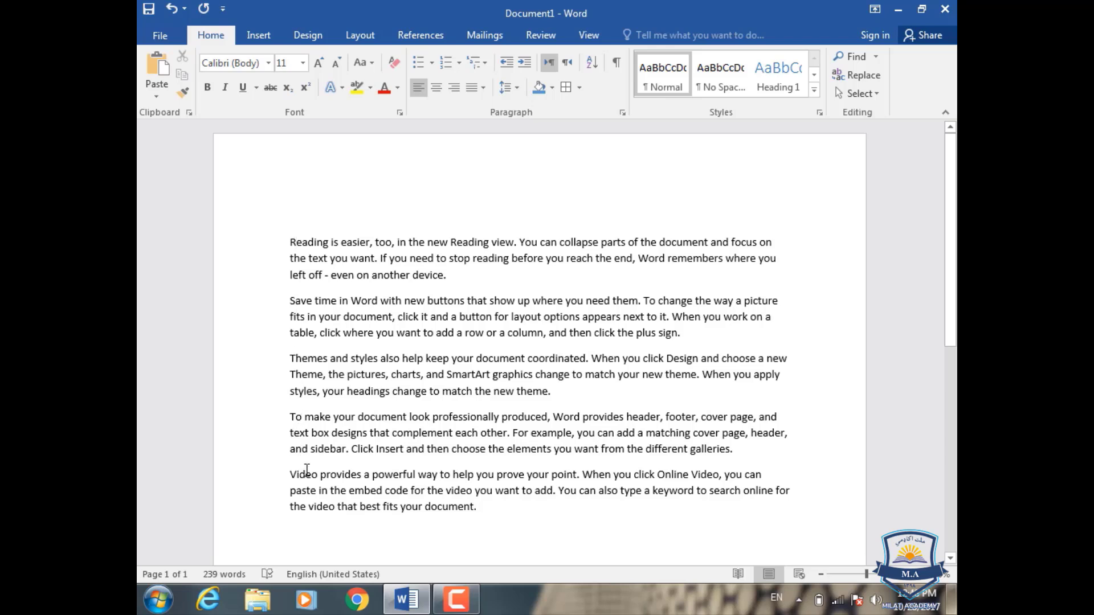
# Step: Sort the whole document by paragraph text in descending order
pyautogui.hotkey('ctrl', 'a')
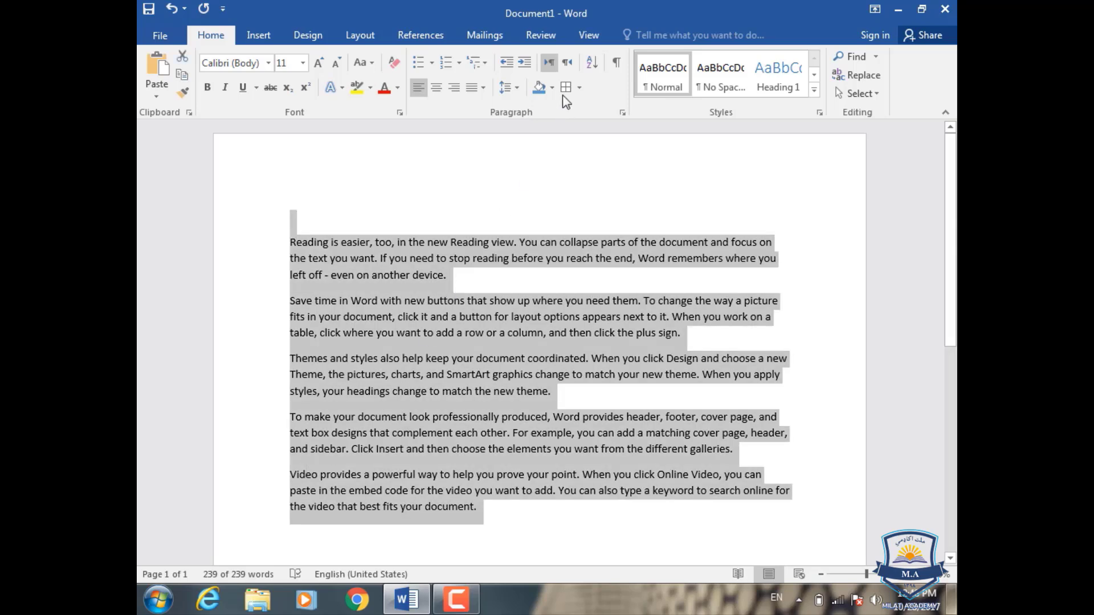
pyautogui.click(592, 61)
pyautogui.click(663, 224)
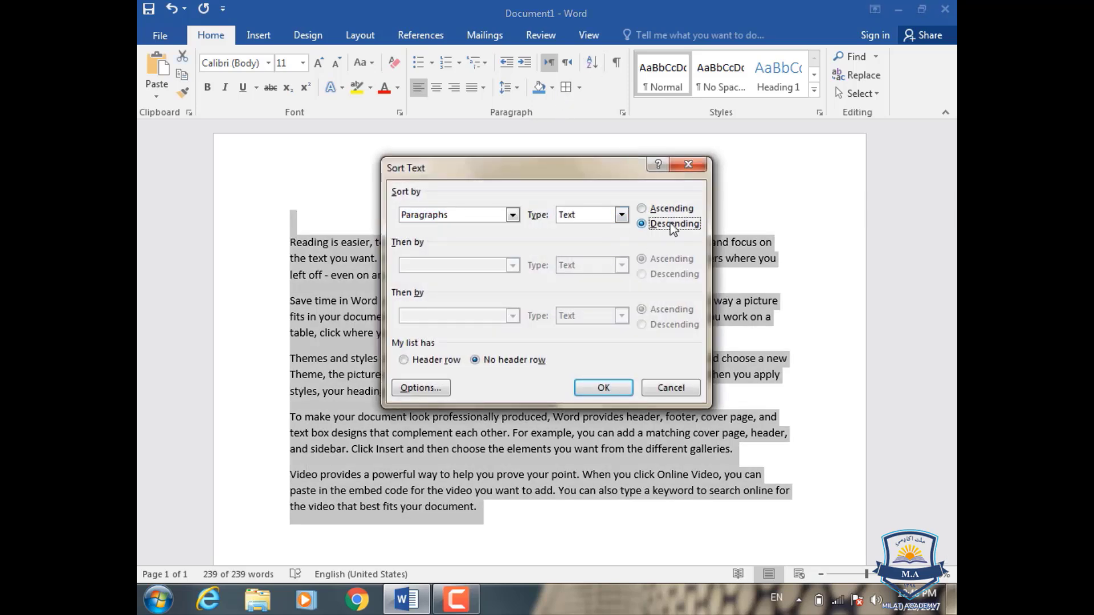
pyautogui.click(603, 383)
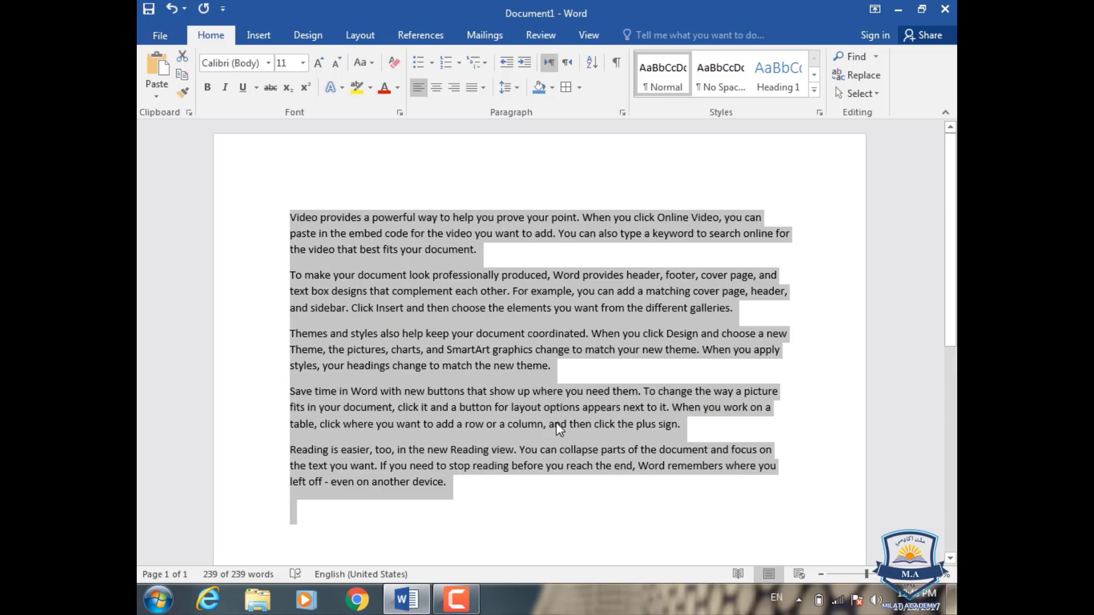
# Step: Add the numbers 1 to 7 on separate lines below the last paragraph
pyautogui.click(492, 486)
pyautogui.press('Down')
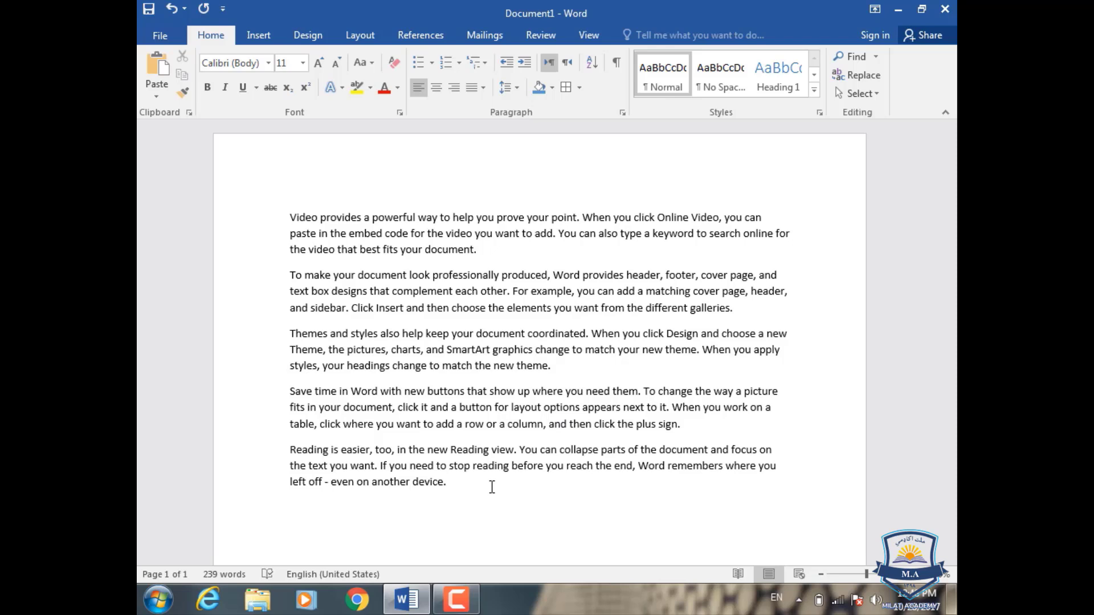
pyautogui.write('1')
pyautogui.press('Return')
pyautogui.write('2')
pyautogui.press('Return')
pyautogui.write('3')
pyautogui.press('Return')
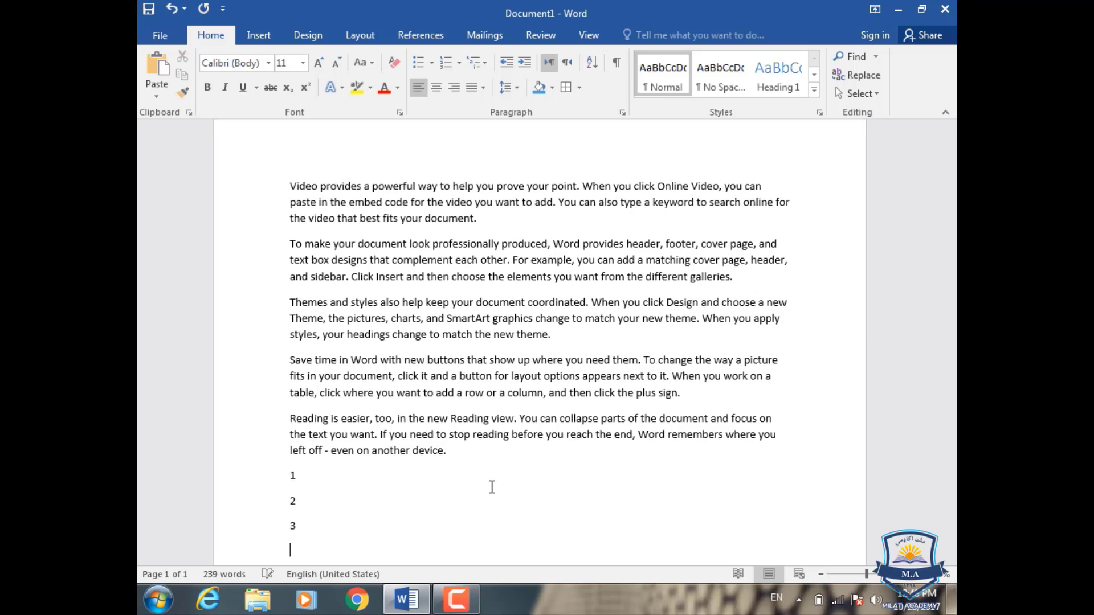
pyautogui.write('4')
pyautogui.press('Return')
pyautogui.write('5')
pyautogui.press('Return')
pyautogui.write('6')
pyautogui.press('Return')
pyautogui.write('7')
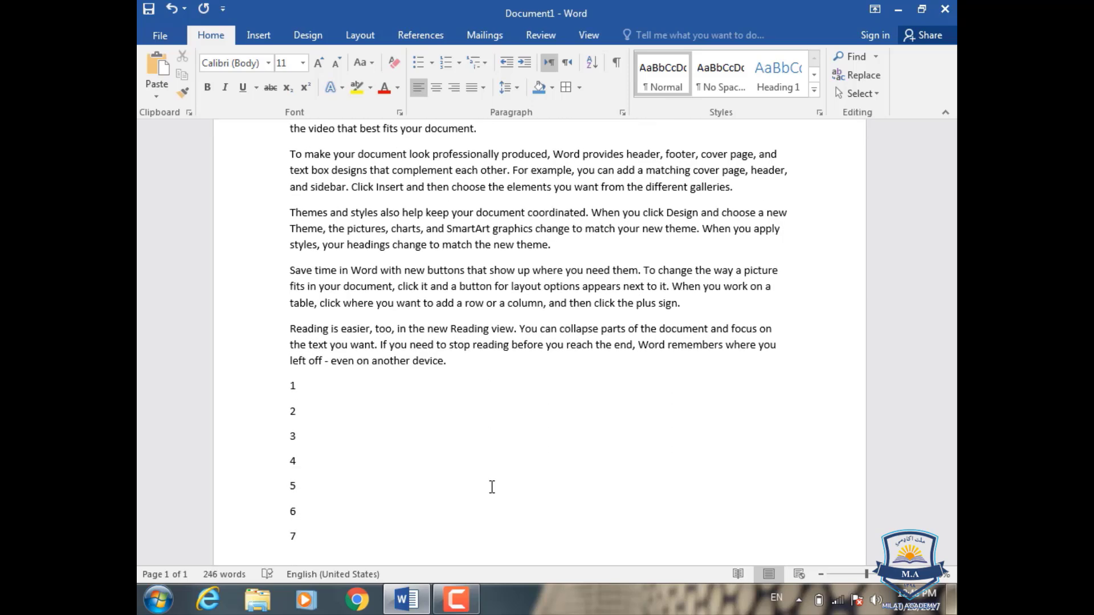
pyautogui.press('Return')
# Step: Sort the number list 1 to 7 as numbers in ascending order
pyautogui.moveTo(296, 540); pyautogui.dragTo(256, 393)
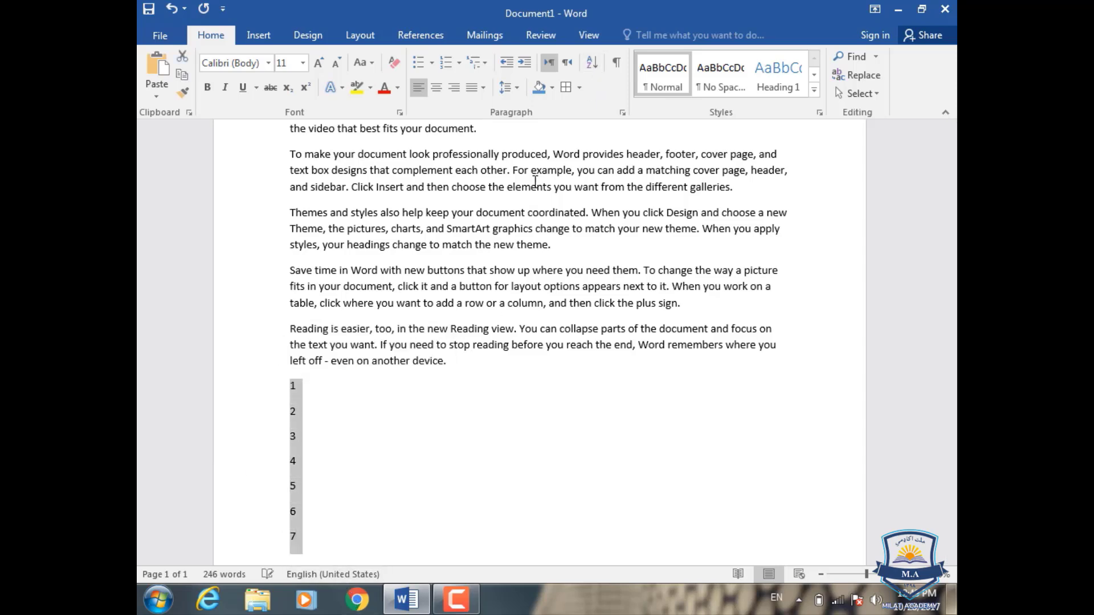
pyautogui.click(592, 62)
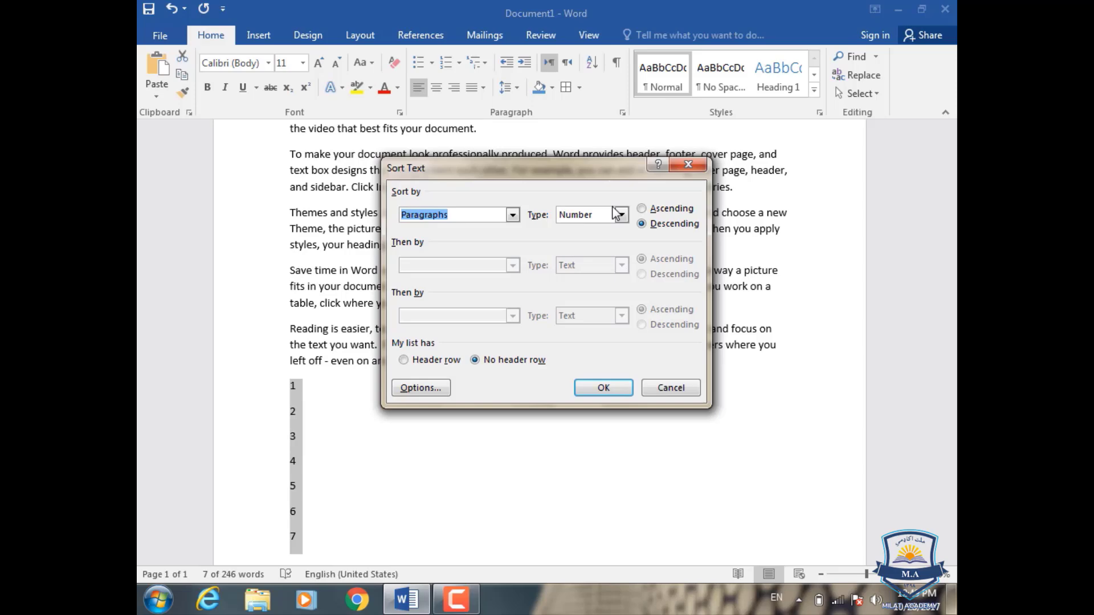
pyautogui.click(642, 209)
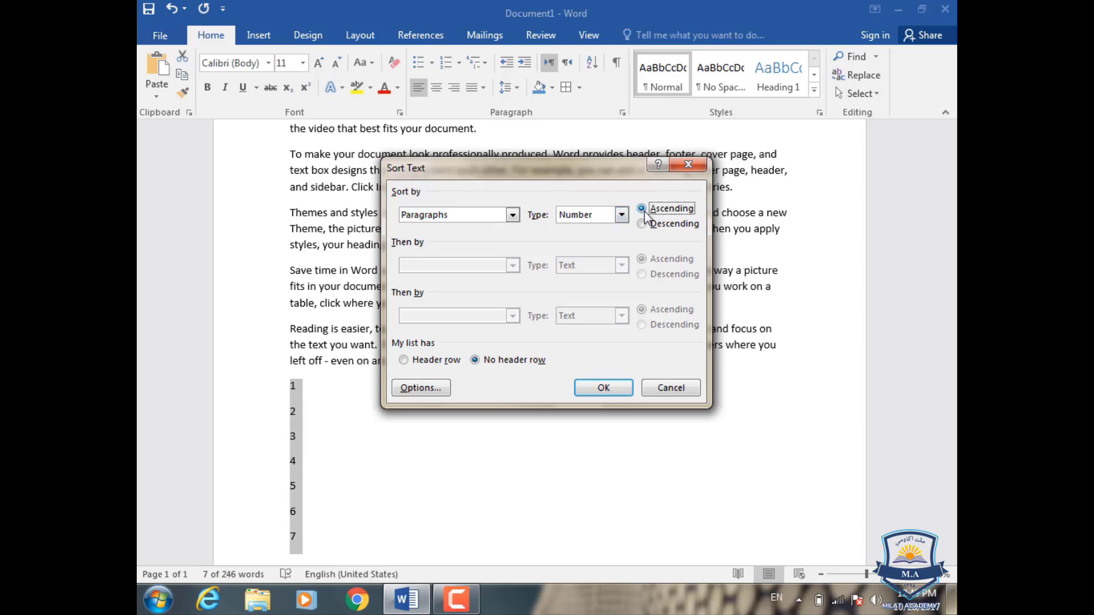
pyautogui.click(601, 388)
# Step: Sort the number list below the last paragraph as numbers in descending order
pyautogui.click(592, 62)
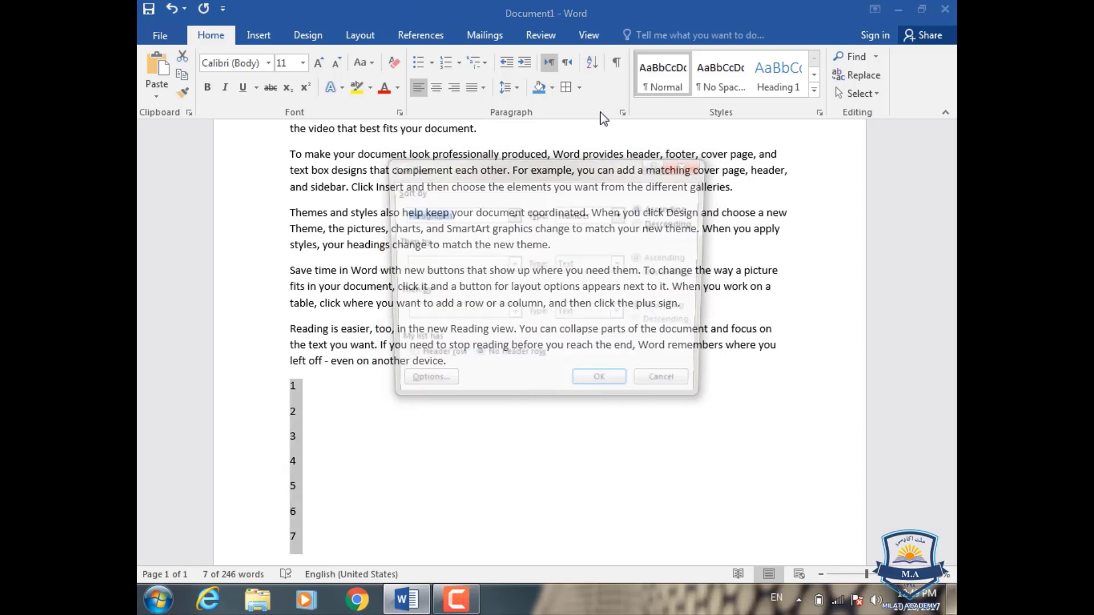
pyautogui.click(642, 224)
pyautogui.click(611, 389)
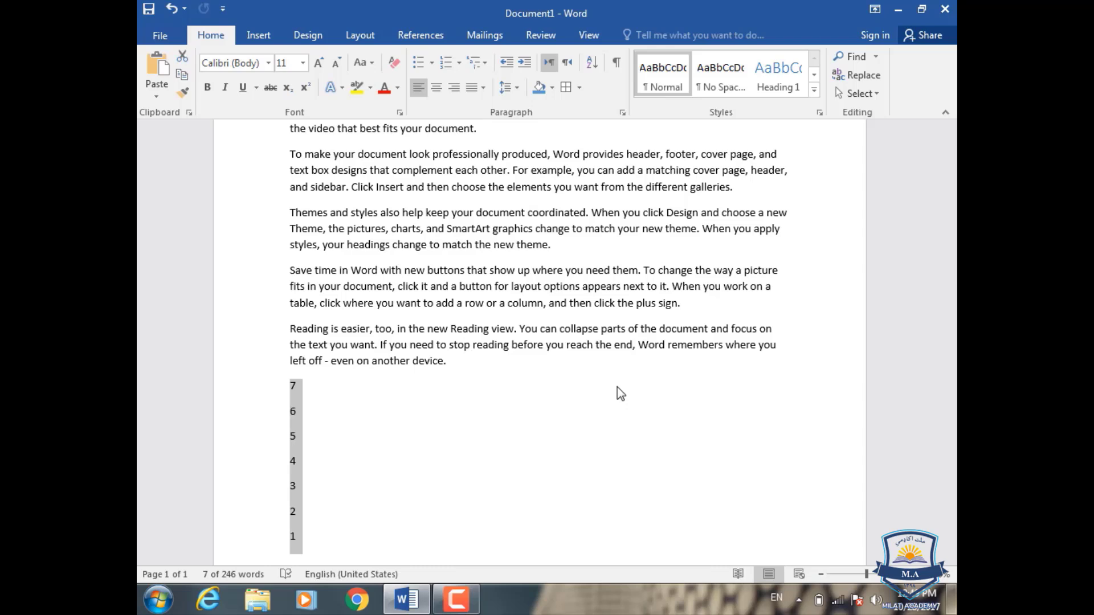
# Step: Delete the number list and add an empty line below the last paragraph
pyautogui.press('Delete')
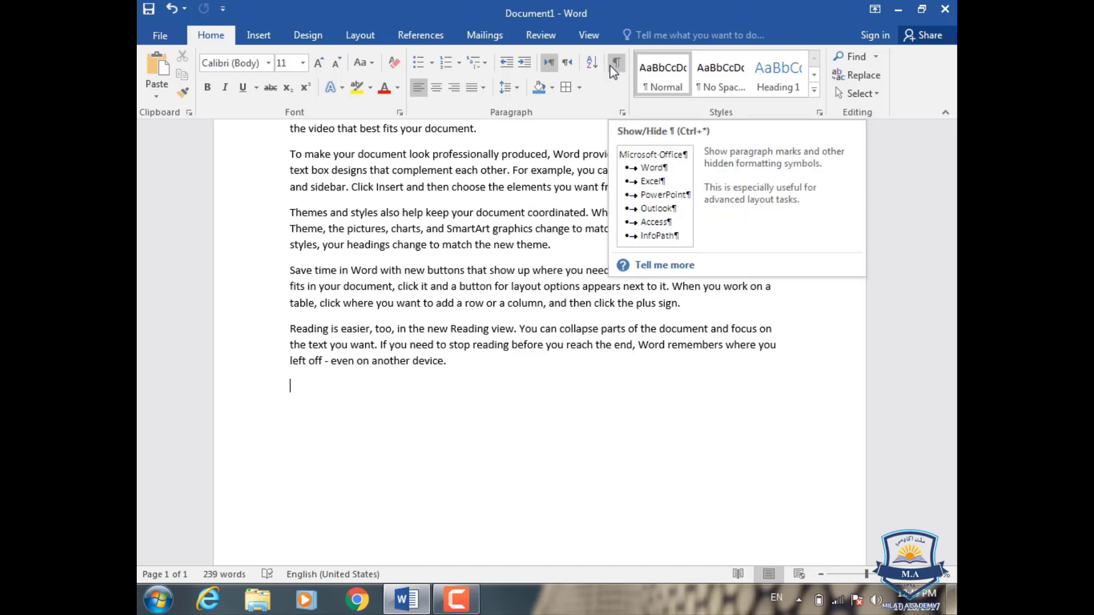
pyautogui.press('Return')
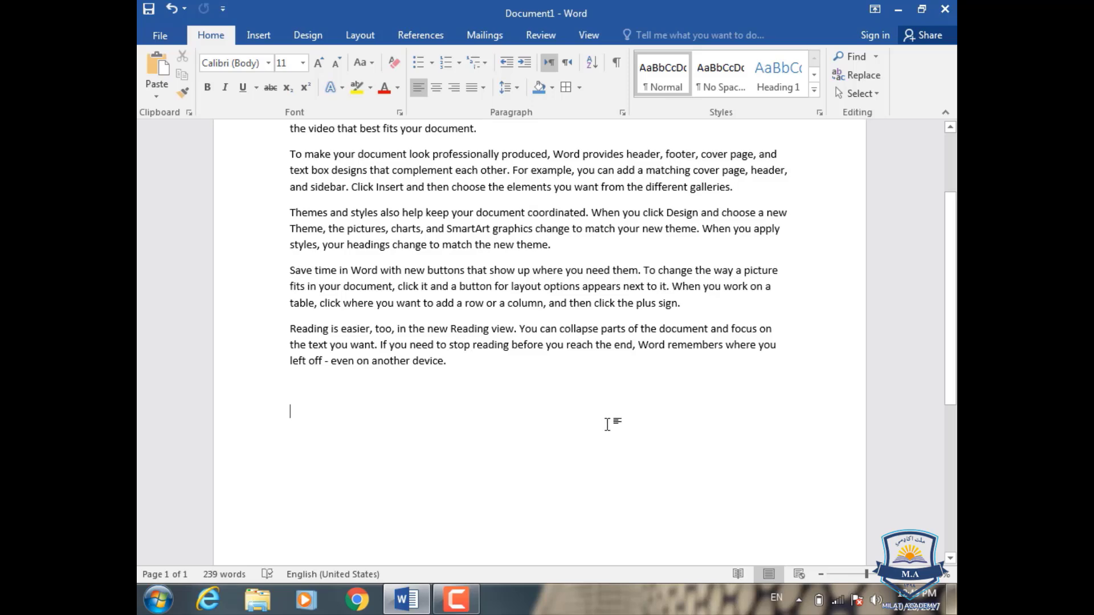
pyautogui.scroll(3, 606, 424)
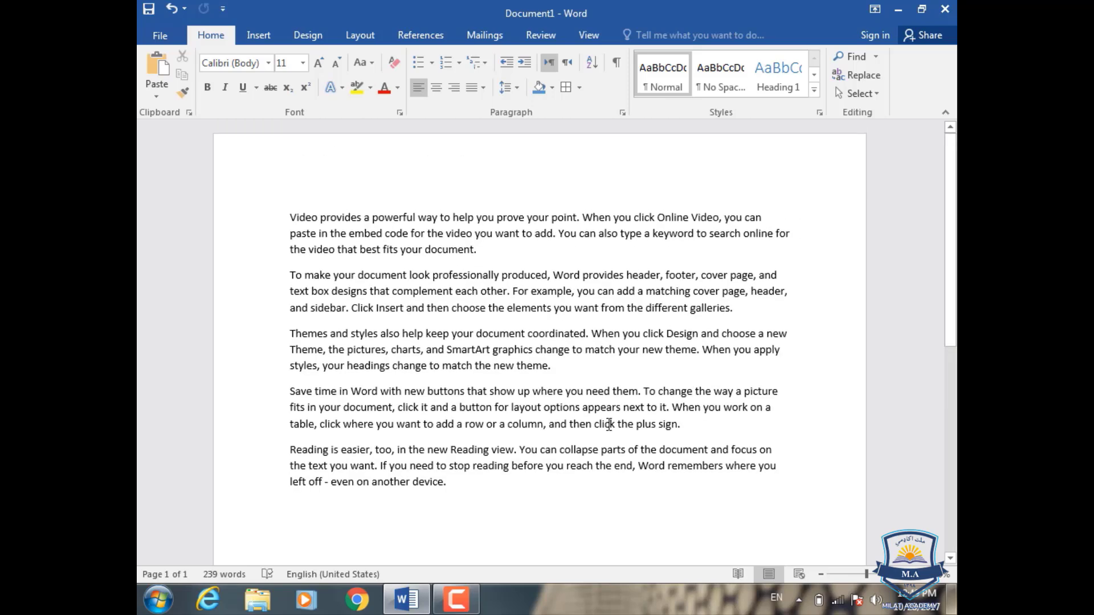
# Step: Show the paragraph marks and other hidden formatting symbols throughout the document, and hide them again
pyautogui.click(617, 63)
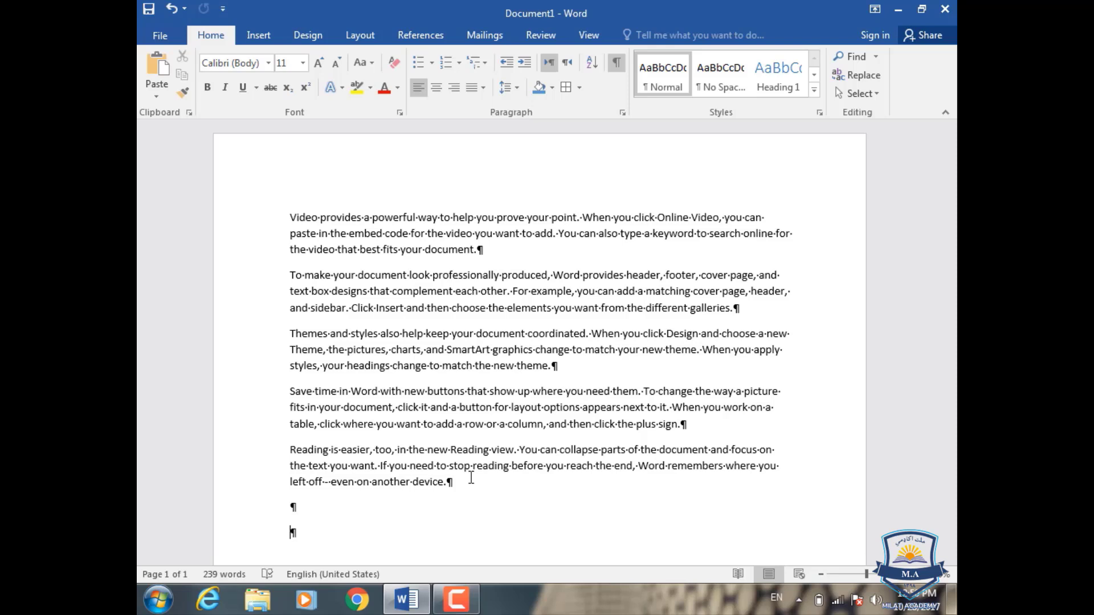
pyautogui.click(258, 35)
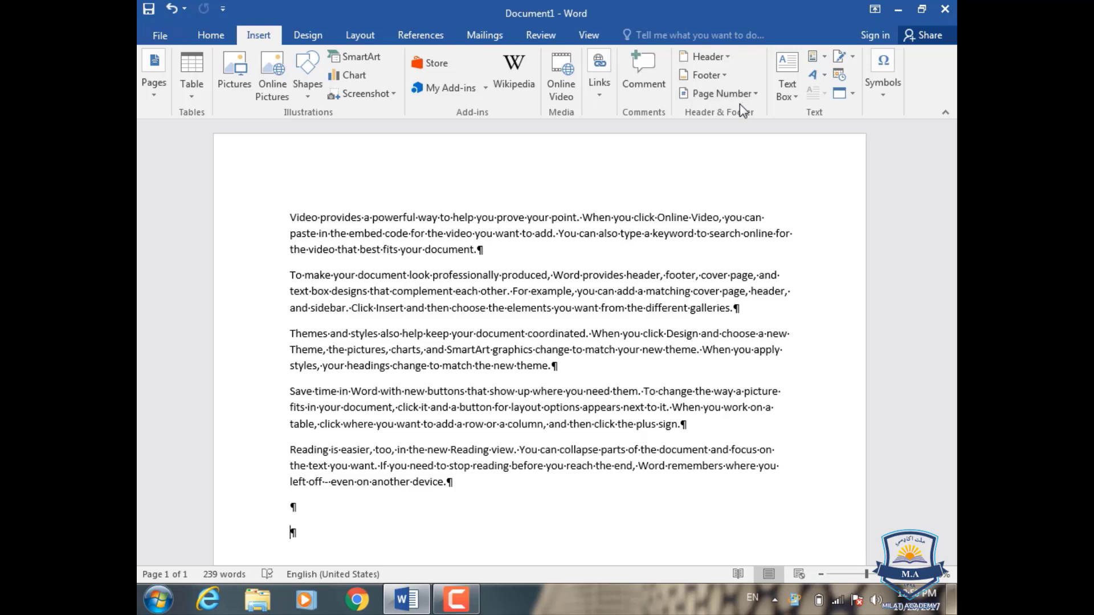
pyautogui.click(613, 253)
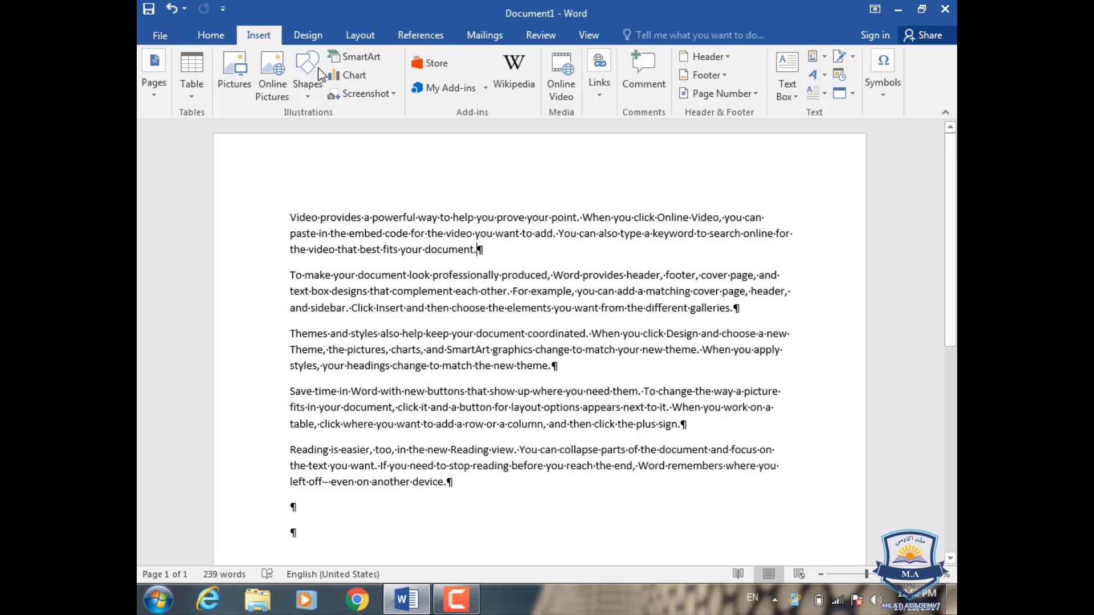
pyautogui.click(211, 35)
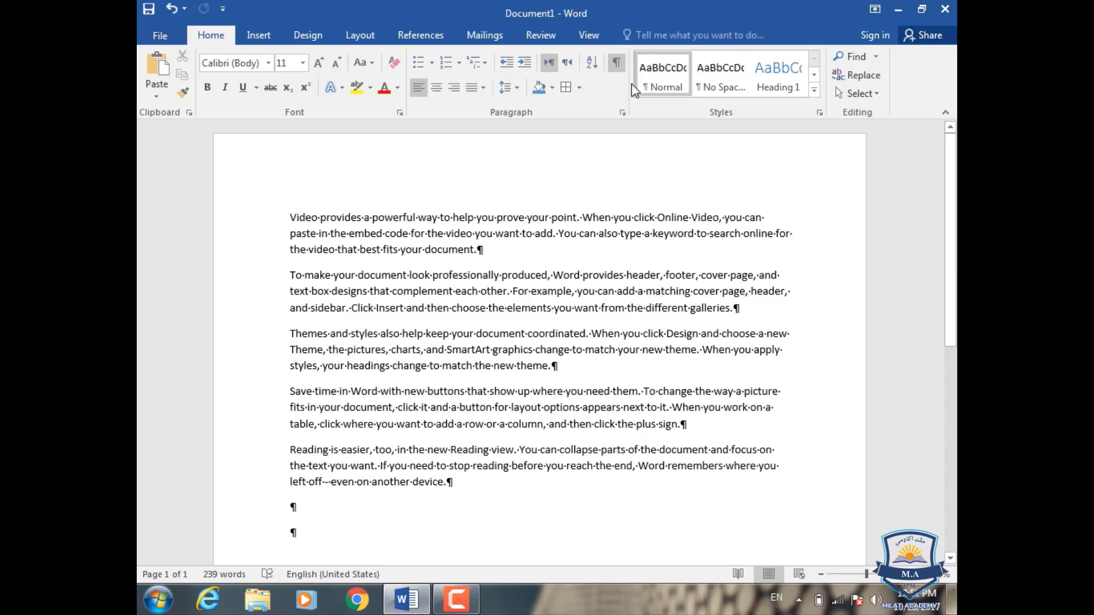
pyautogui.click(622, 65)
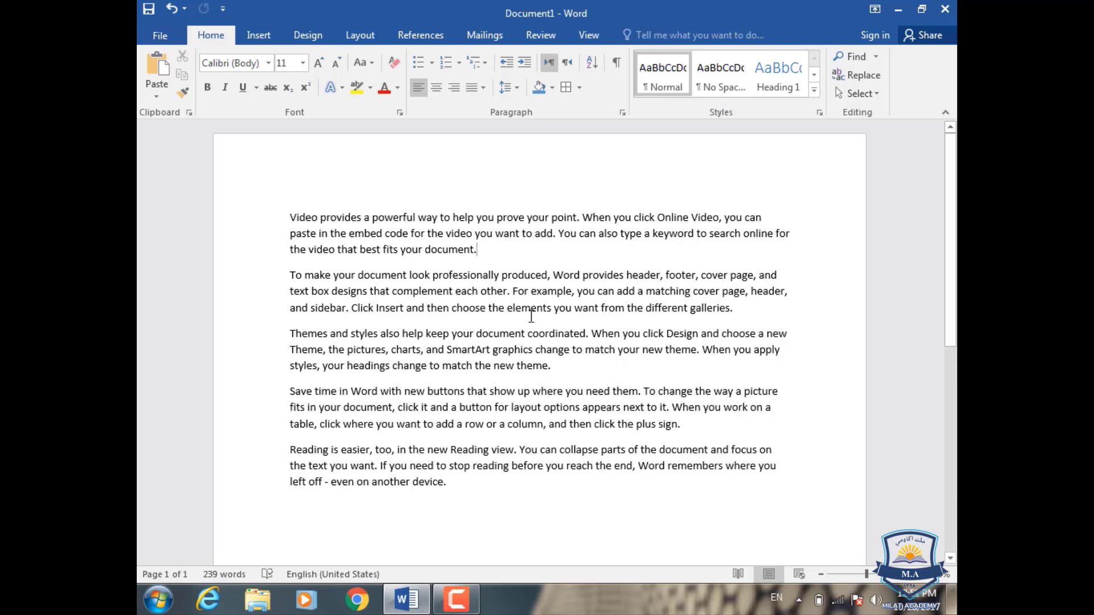
# Step: Try the Normal, No Spacing and Heading 1 styles on the first paragraph, and settle on Heading 2
pyautogui.moveTo(477, 249); pyautogui.dragTo(291, 218)
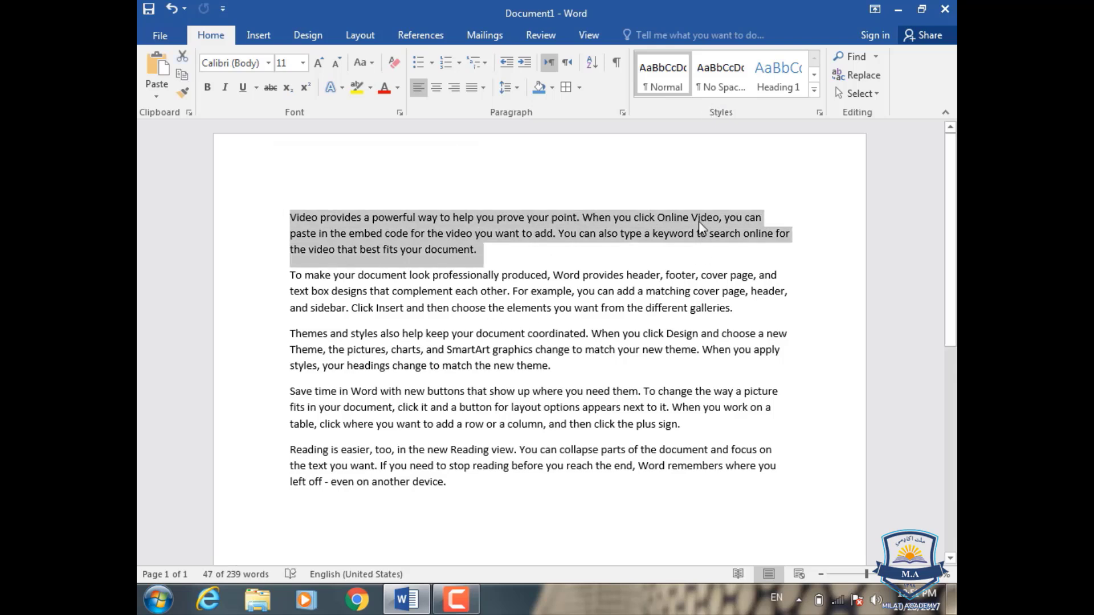
pyautogui.click(650, 80)
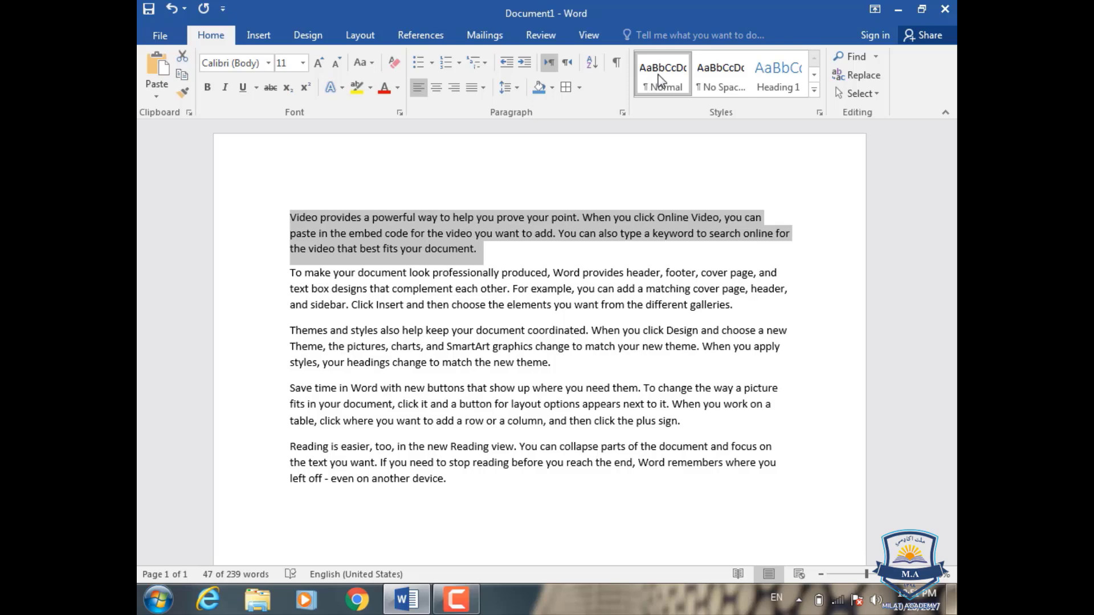
pyautogui.click(722, 77)
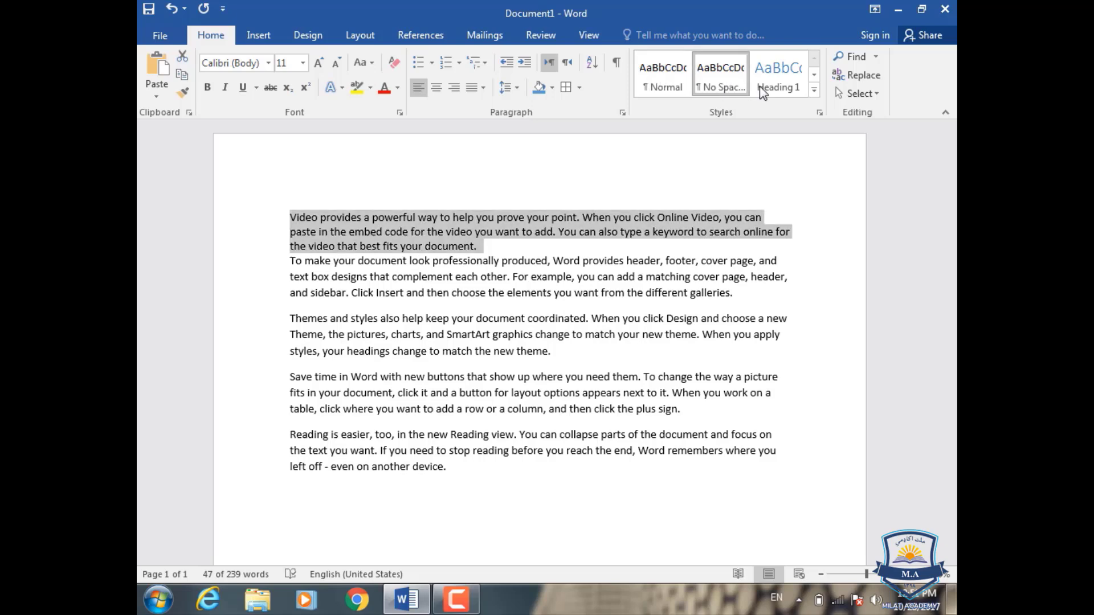
pyautogui.click(774, 89)
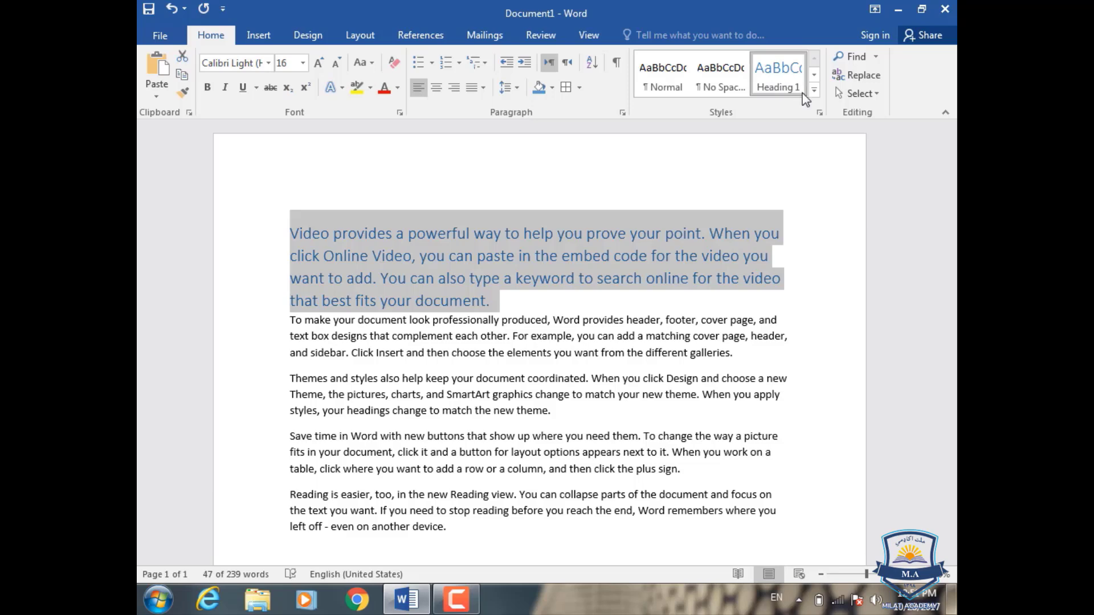
pyautogui.click(814, 89)
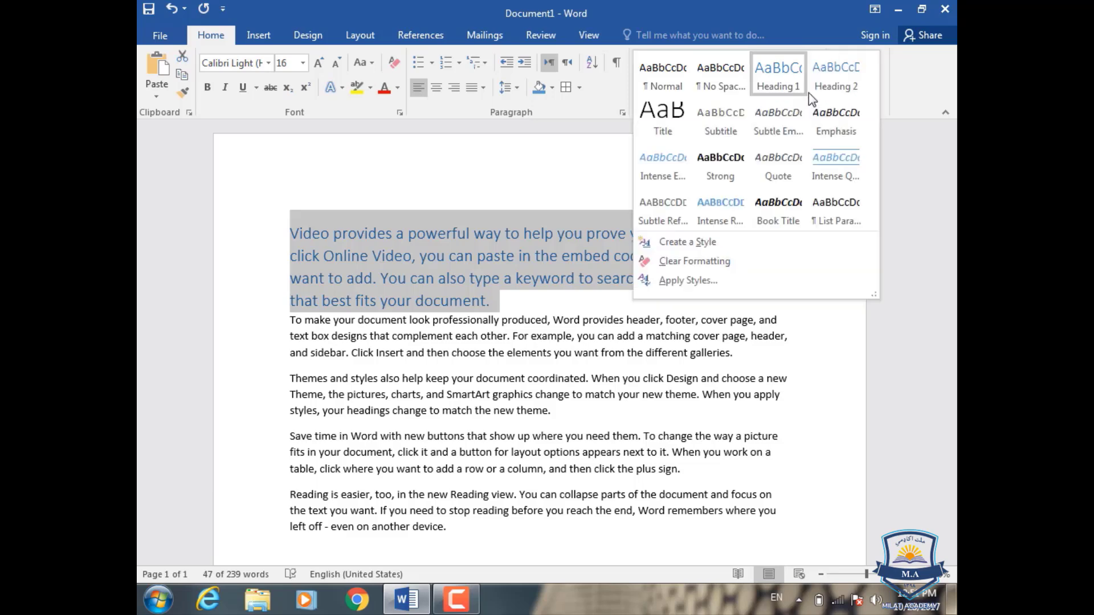
pyautogui.click(835, 79)
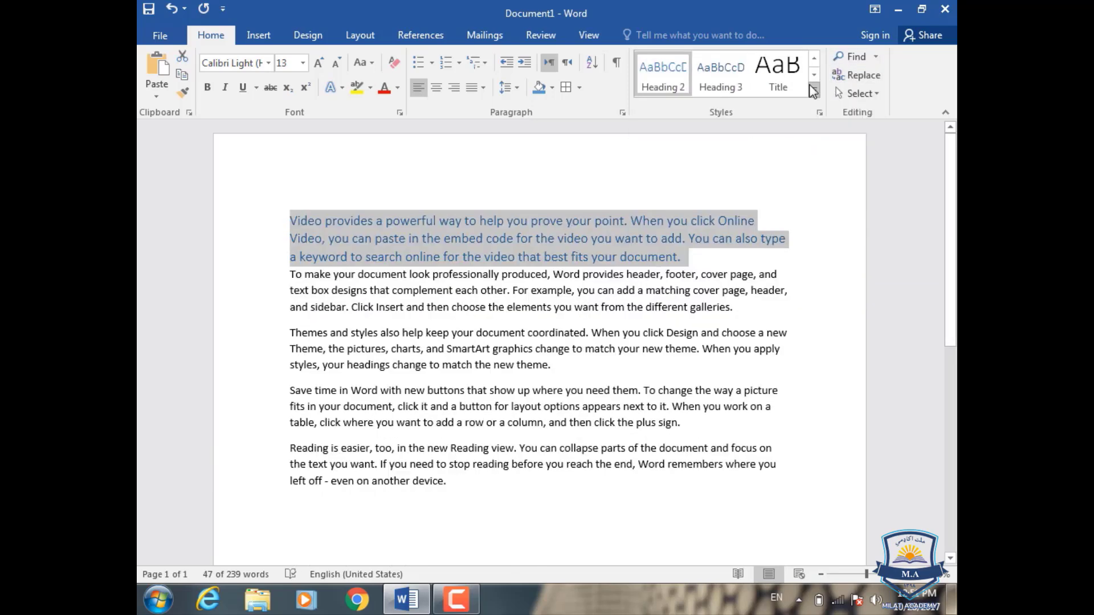
pyautogui.click(814, 90)
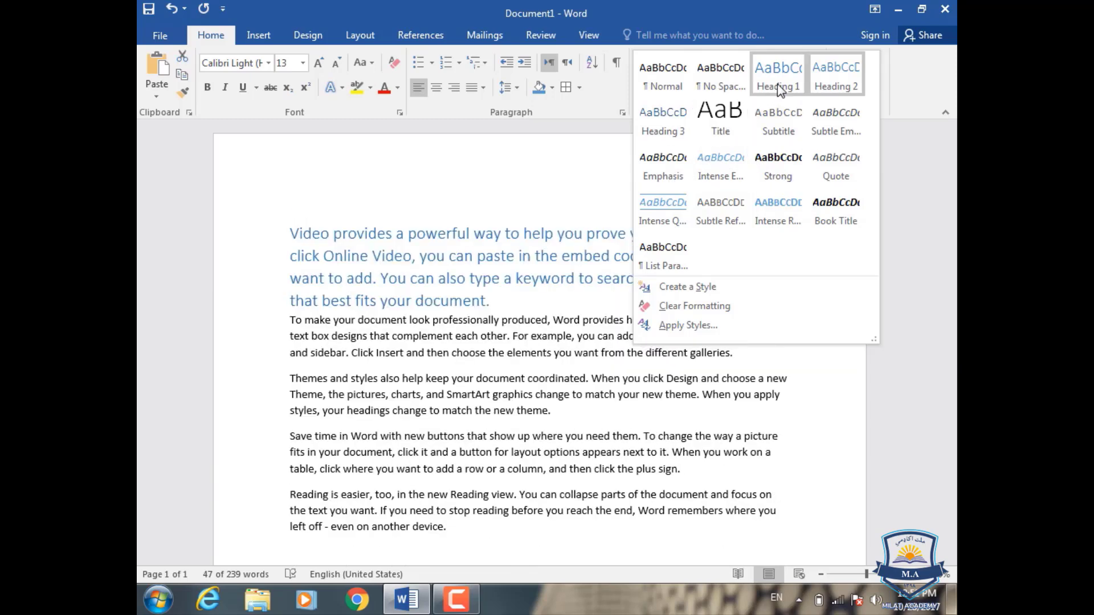
pyautogui.click(844, 96)
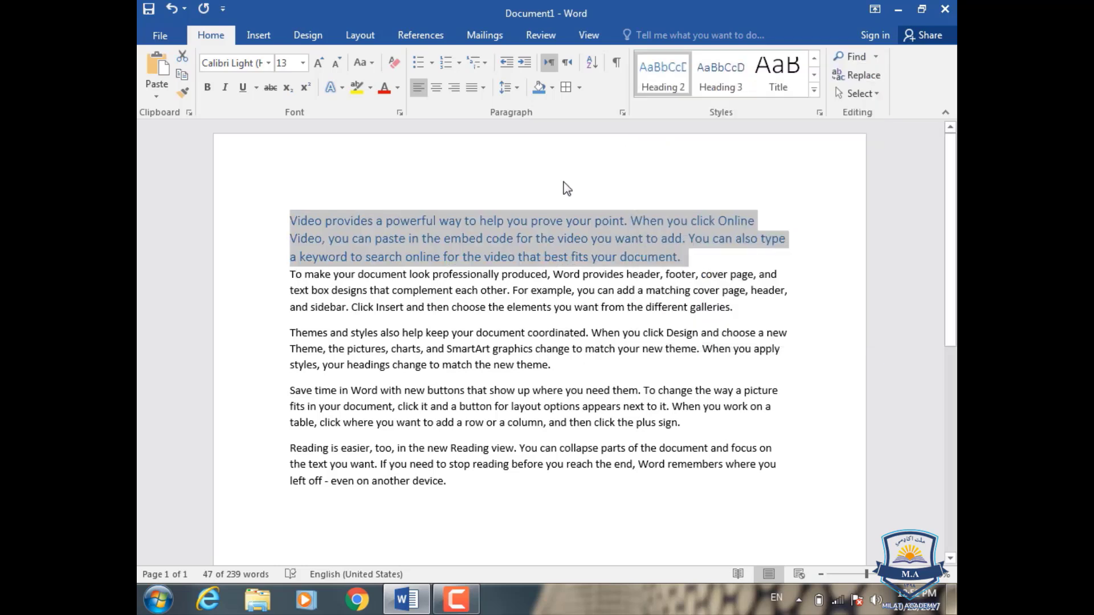
# Step: Examine the built-in table of contents designs and how they use heading levels, without inserting one
pyautogui.click(426, 33)
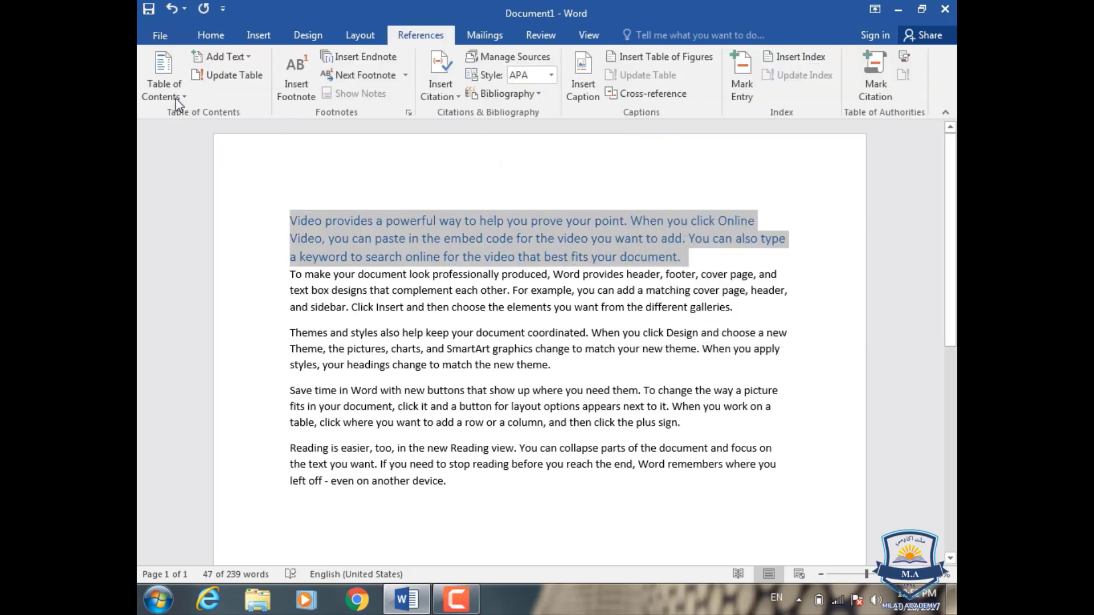
pyautogui.click(176, 97)
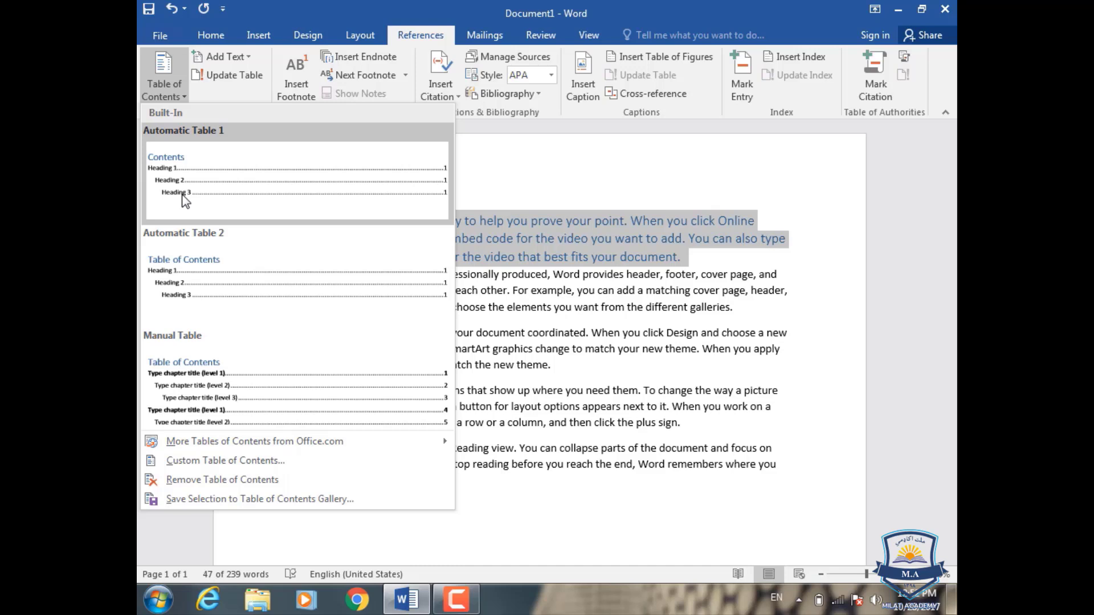
pyautogui.click(494, 181)
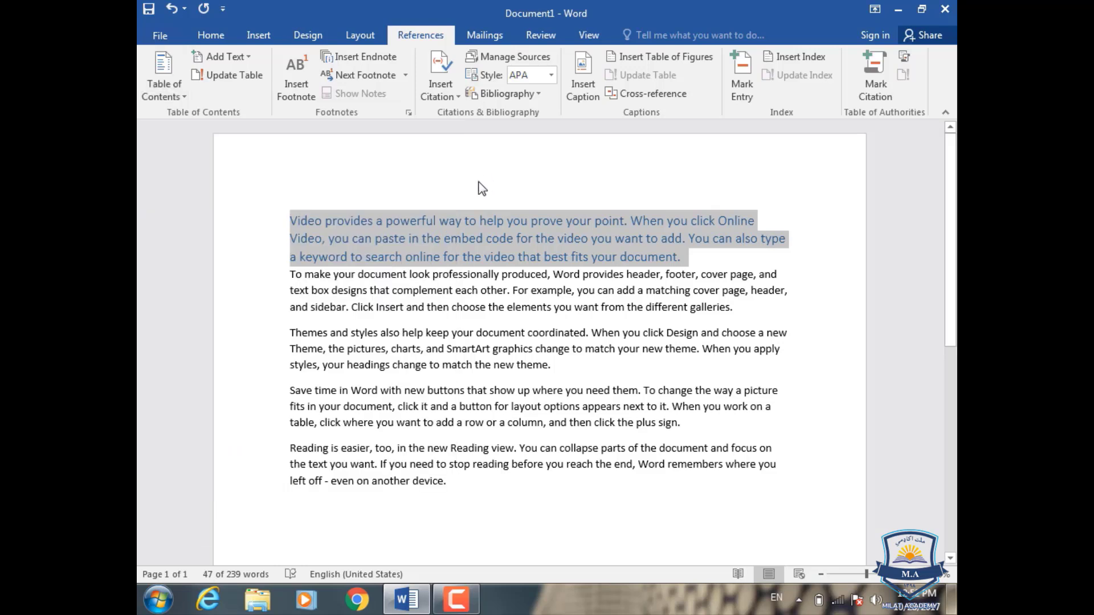
# Step: Create a new style from the first paragraph's formatting, name it with the person's first name, and open its full formatting options
pyautogui.click(211, 36)
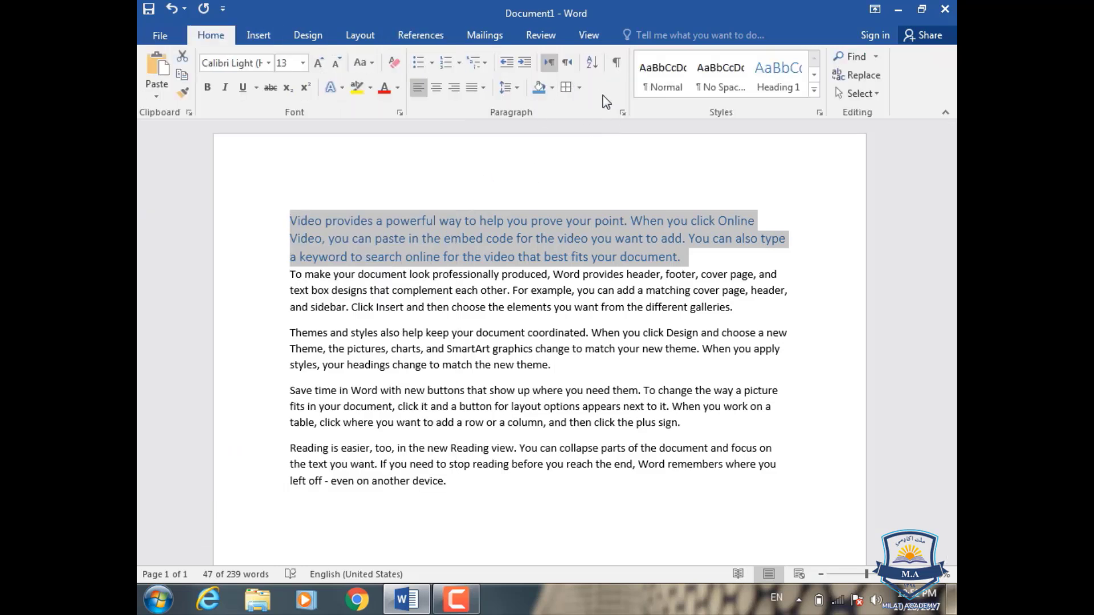
pyautogui.click(814, 93)
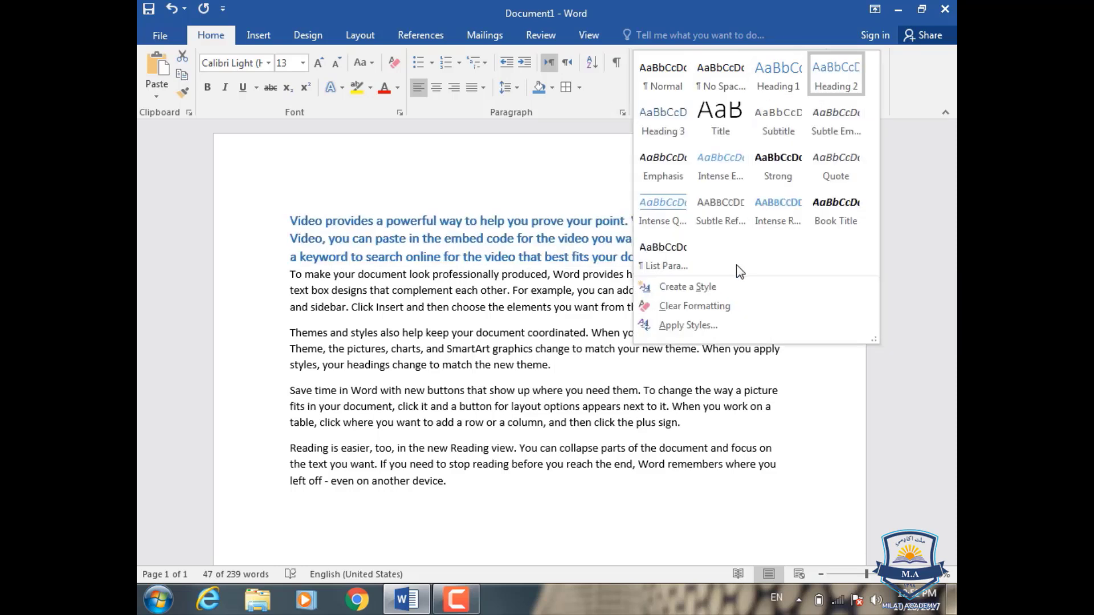
pyautogui.press('Escape')
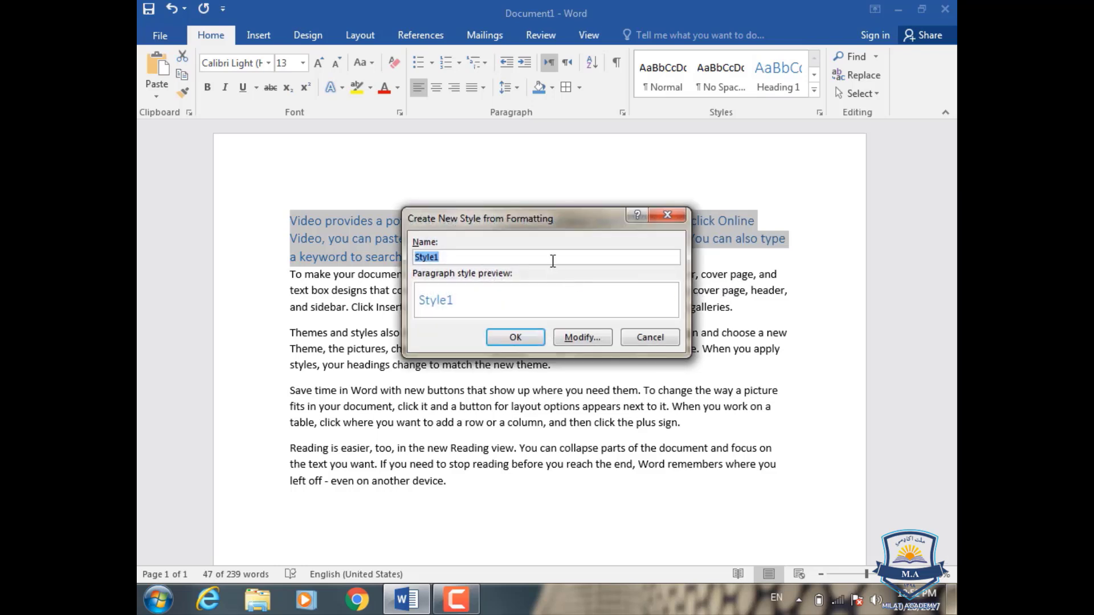
pyautogui.write('Mahmood')
pyautogui.click(568, 342)
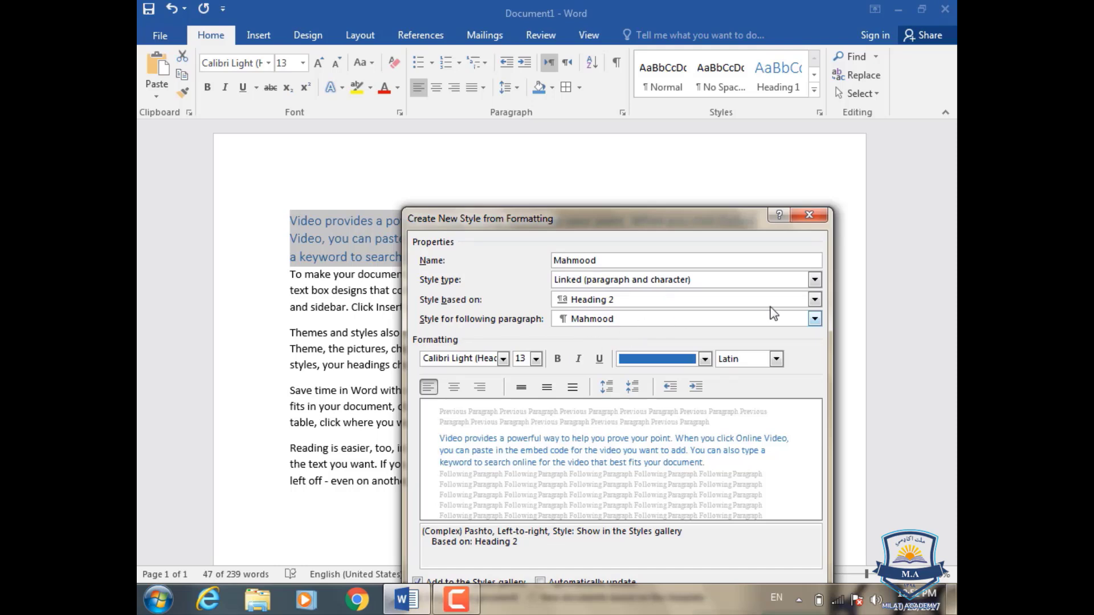
# Step: Base the new style on Heading 1, keeping the linked paragraph and character style type
pyautogui.click(814, 279)
pyautogui.click(814, 280)
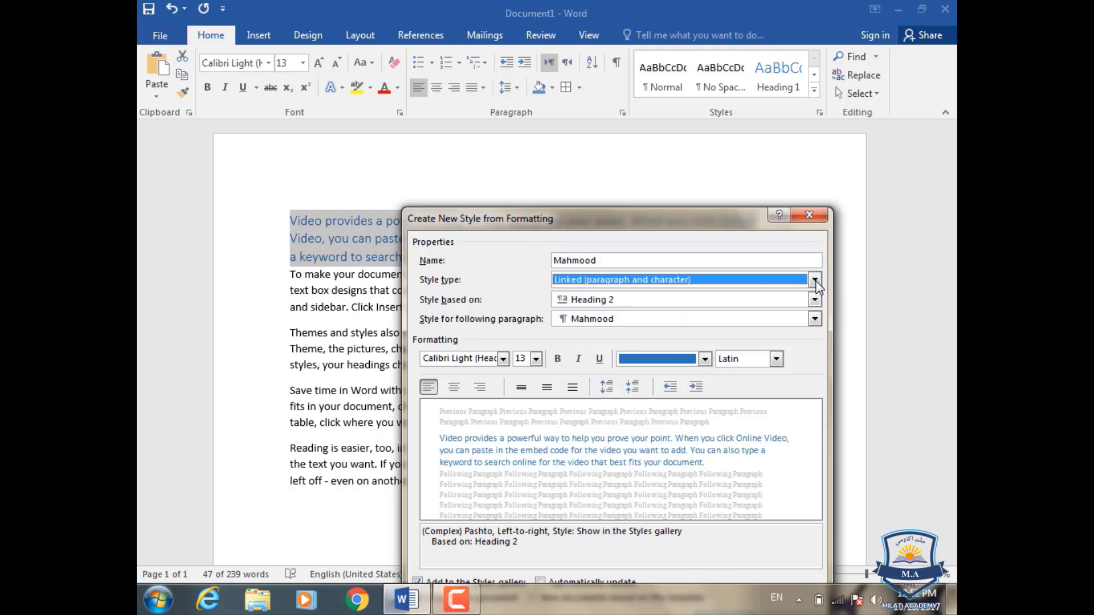
pyautogui.click(814, 300)
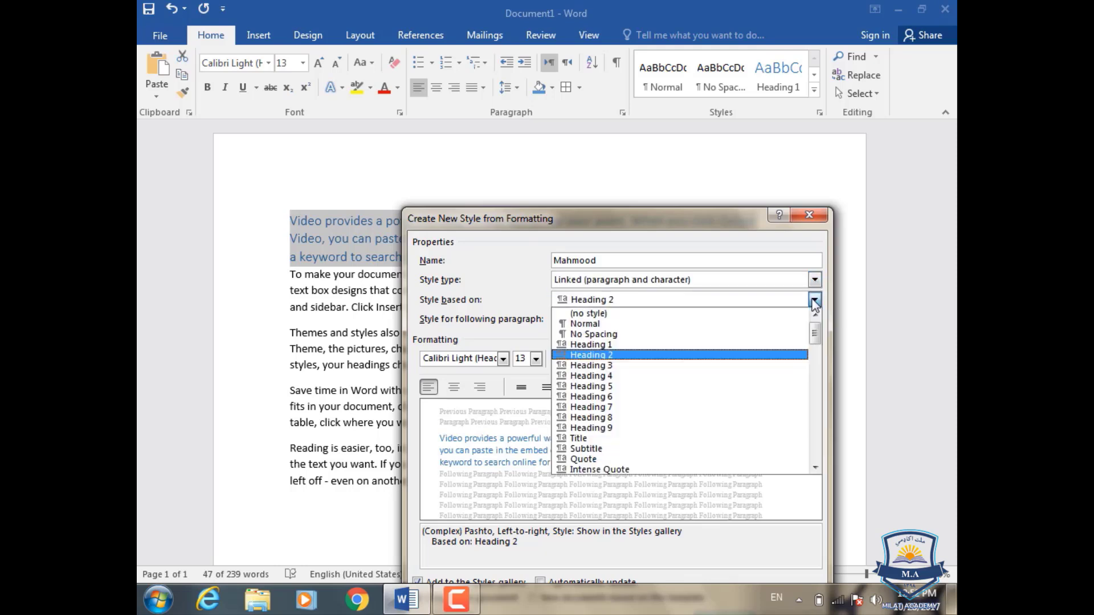
pyautogui.click(714, 346)
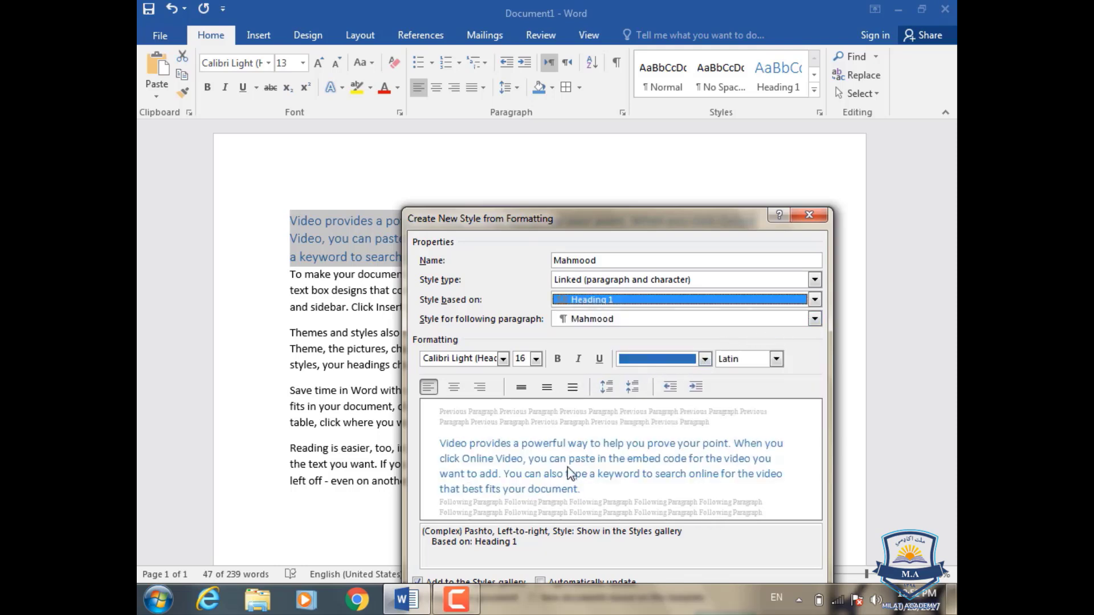
# Step: Set the new style's font to Aharoni at size 20
pyautogui.click(499, 359)
pyautogui.click(502, 359)
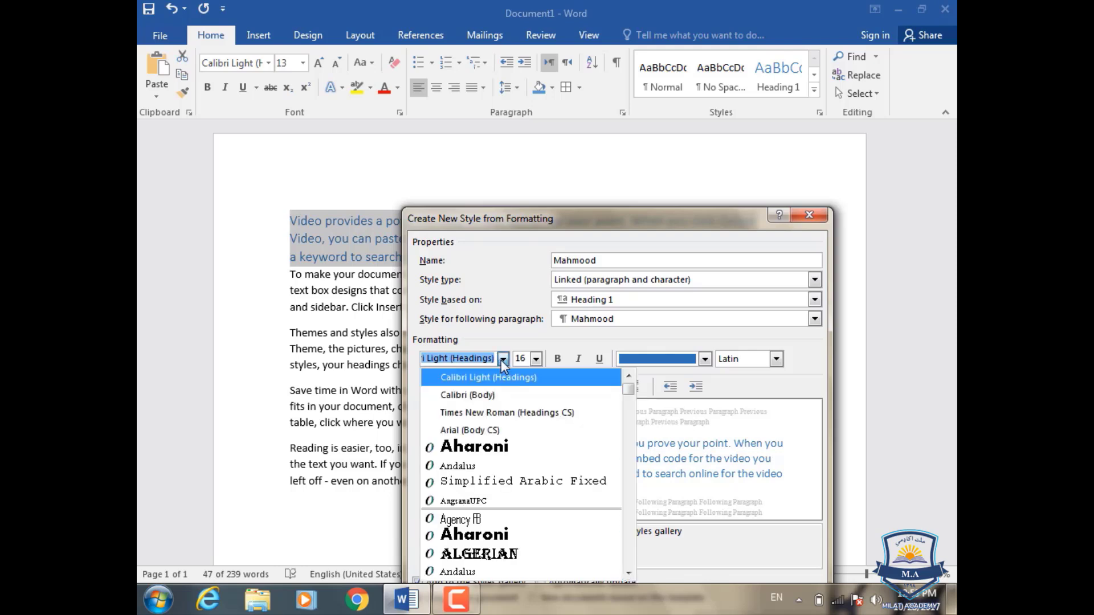
pyautogui.click(475, 446)
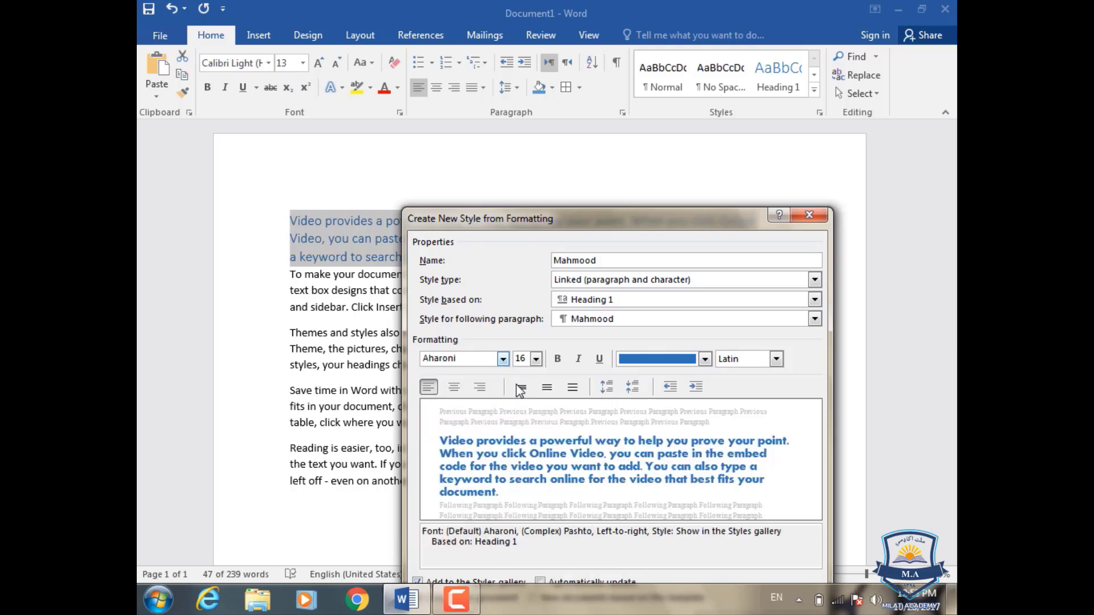
pyautogui.click(536, 358)
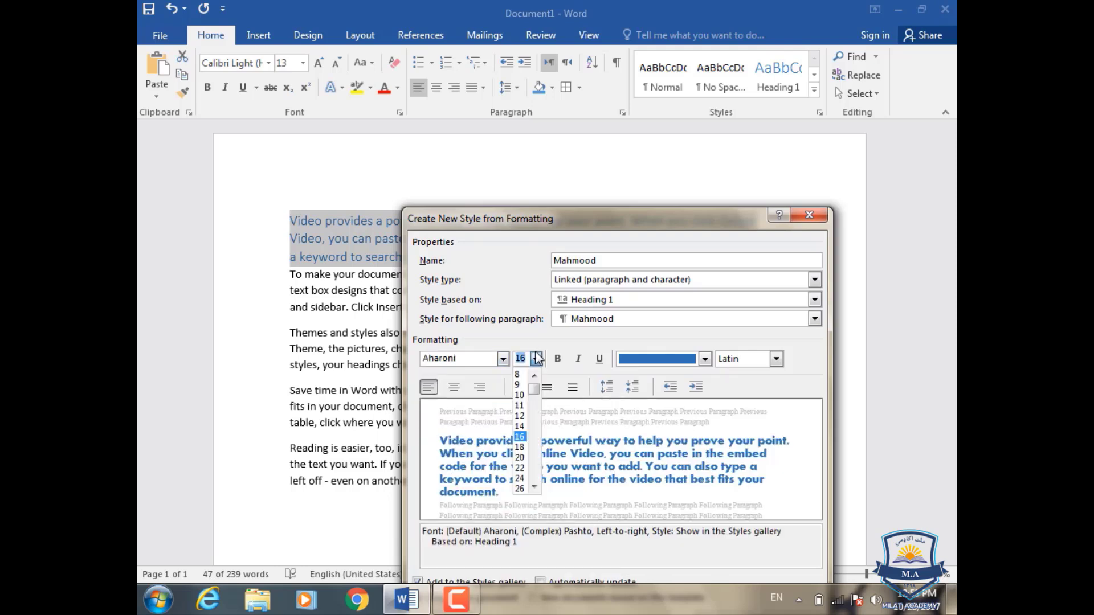
pyautogui.click(519, 456)
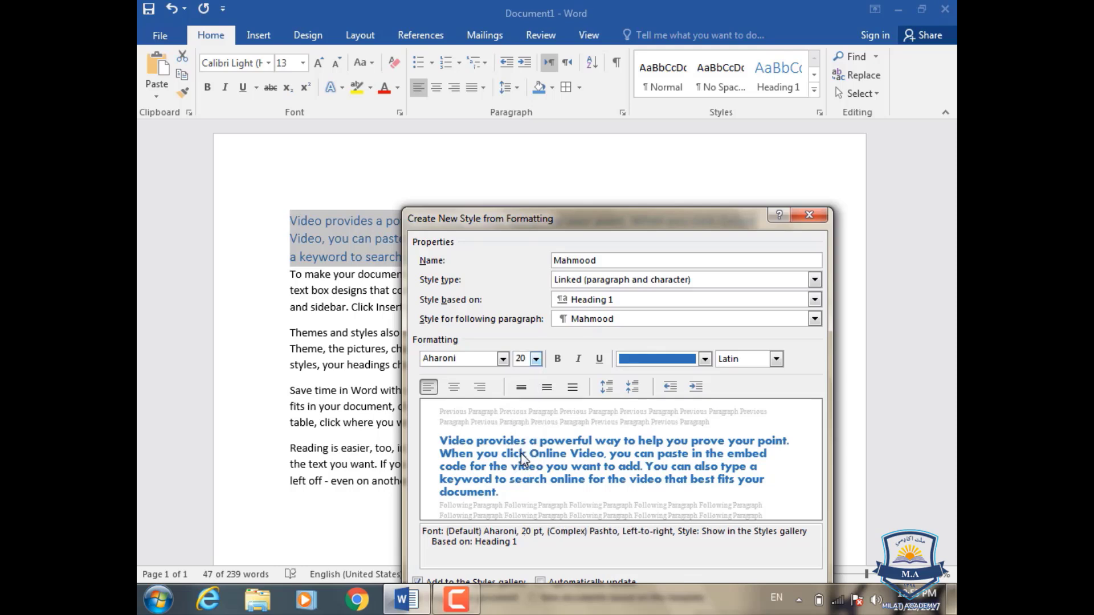
# Step: Make the new style's text bold and dark green, using the darkest Accent 6 theme shade
pyautogui.click(557, 359)
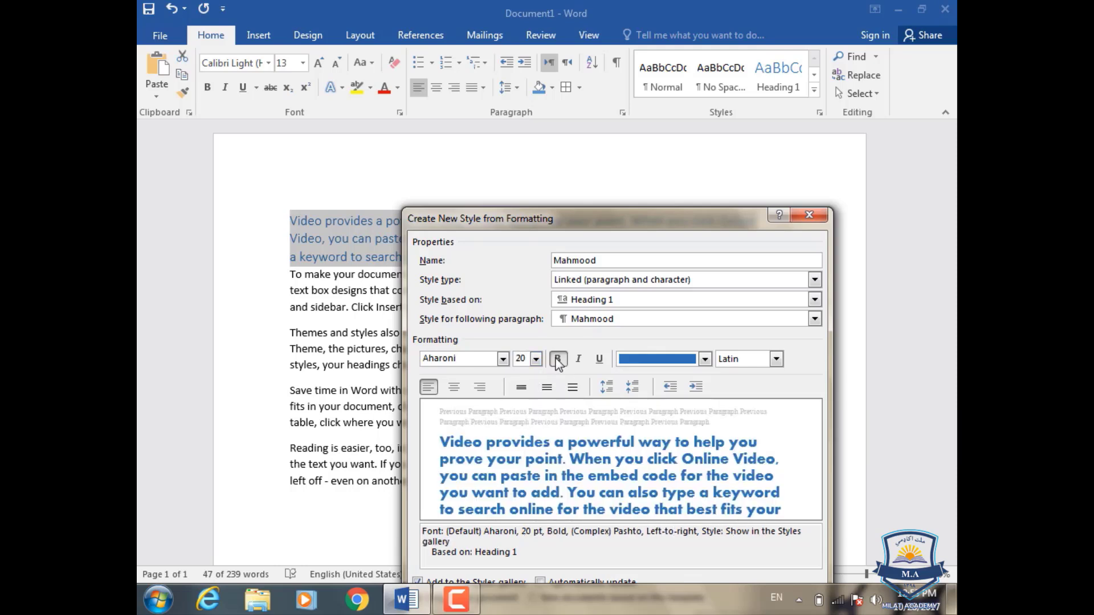
pyautogui.click(705, 360)
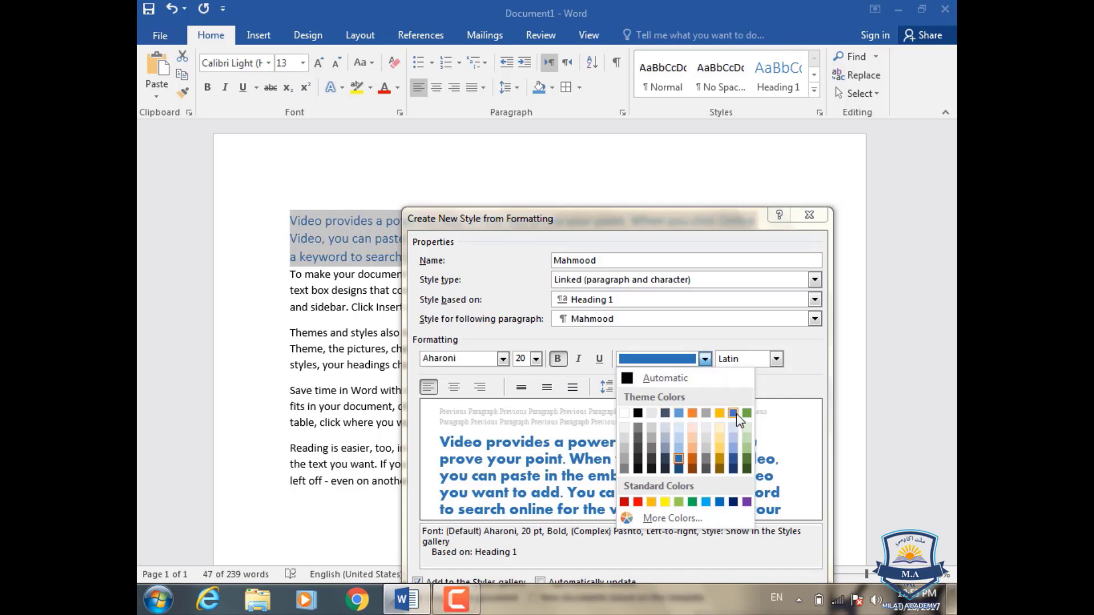
pyautogui.click(745, 468)
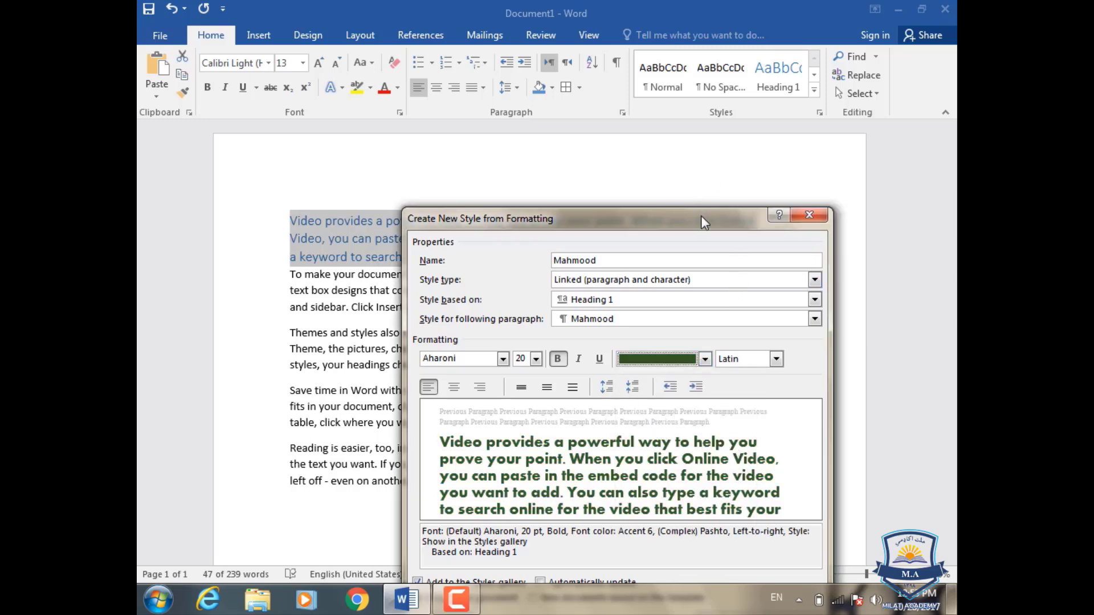
# Step: Confirm the new custom style and insert an empty paragraph after the first paragraph
pyautogui.moveTo(700, 215); pyautogui.dragTo(685, 82)
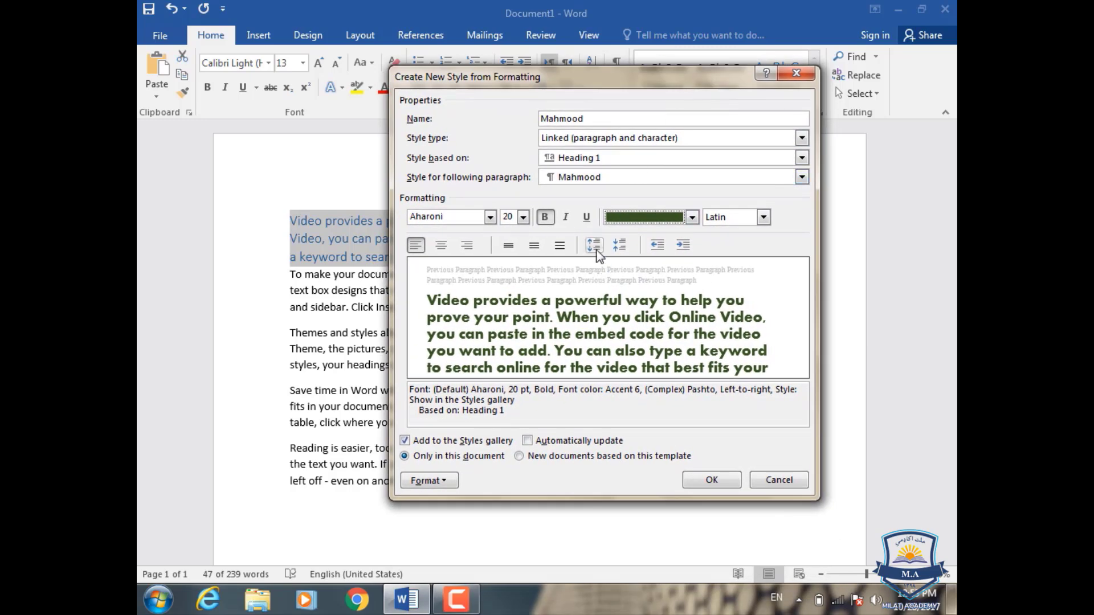
pyautogui.click(702, 479)
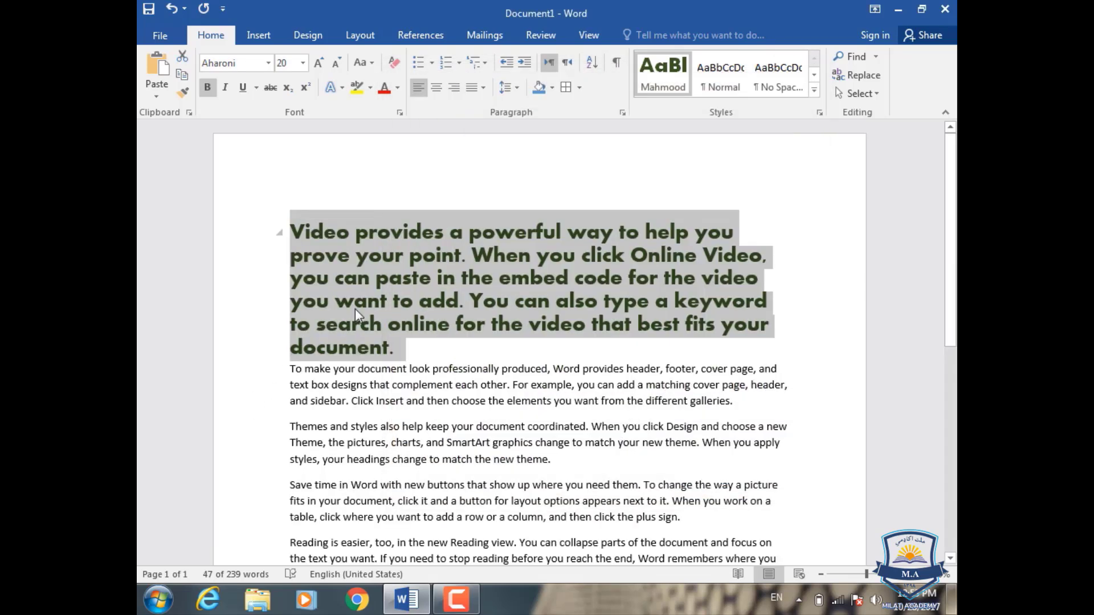
pyautogui.click(446, 350)
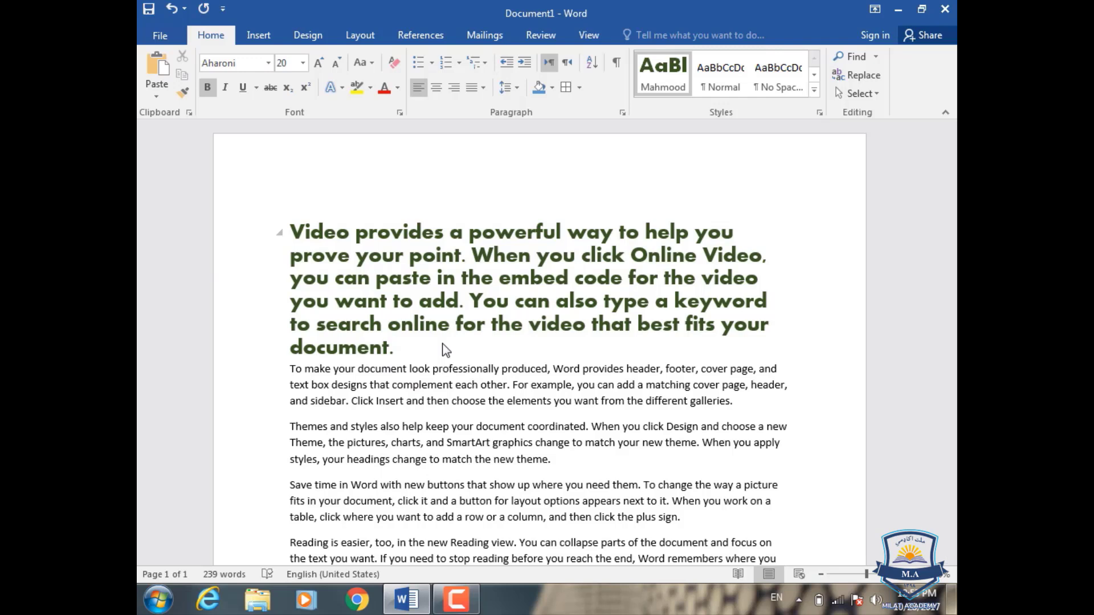
pyautogui.press('Return')
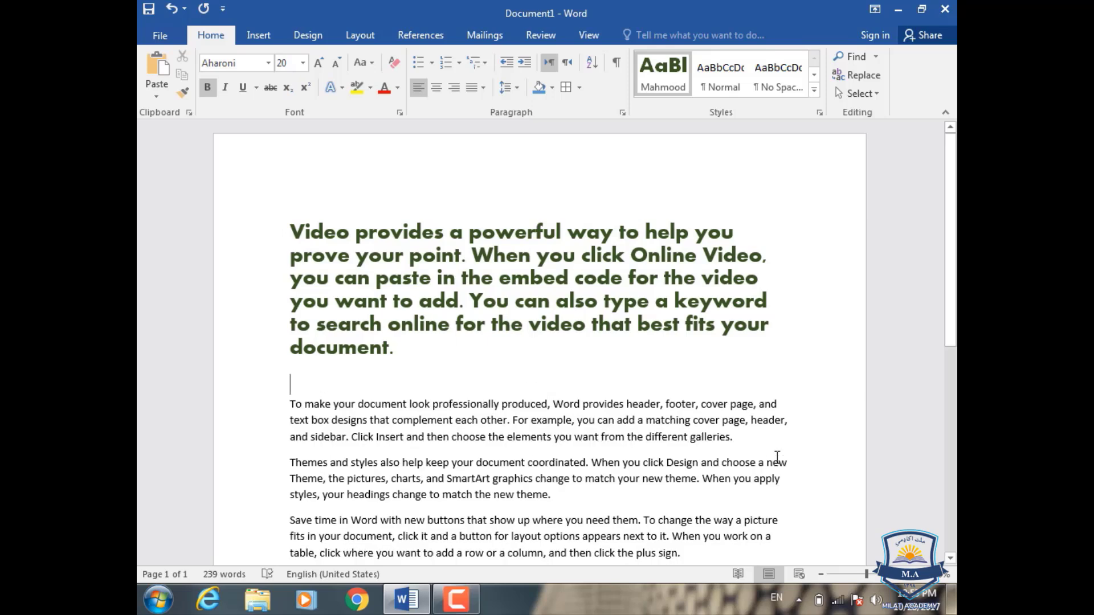
# Step: Apply the new custom style to the paragraph beginning "To make your document look professionally produced"
pyautogui.moveTo(740, 446); pyautogui.dragTo(292, 401)
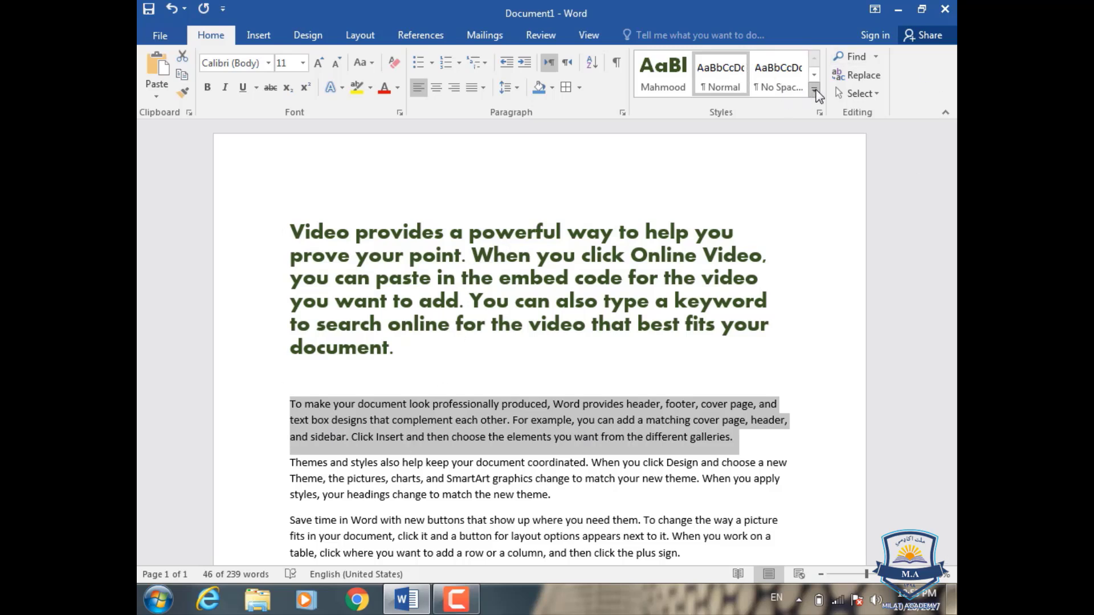
pyautogui.click(814, 90)
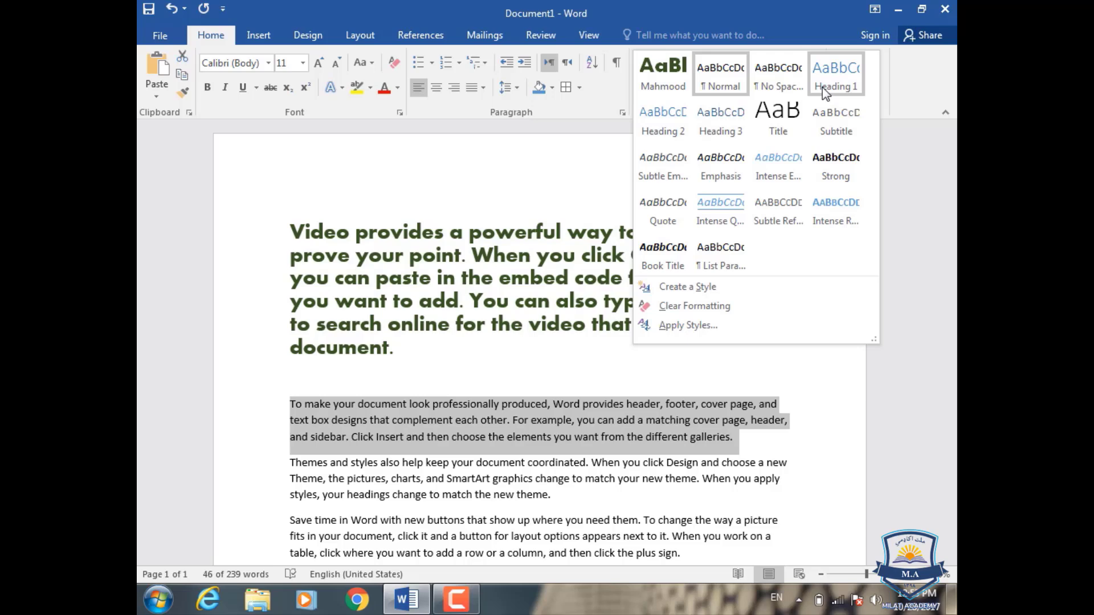
pyautogui.click(653, 77)
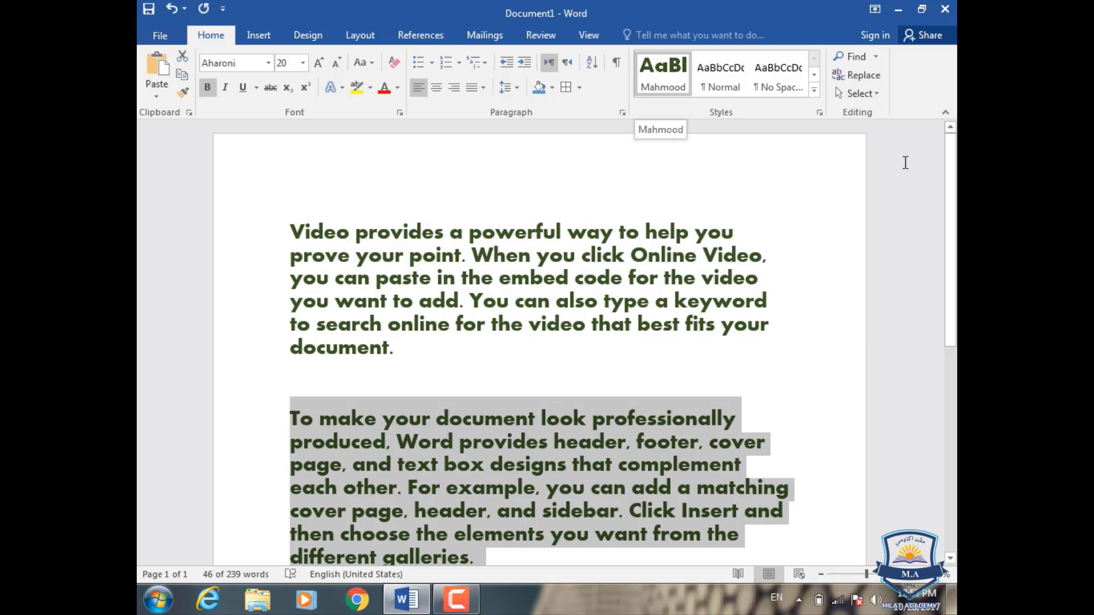
# Step: Look at the full list of styles and the Apply Styles options, and close both without changing anything
pyautogui.click(819, 113)
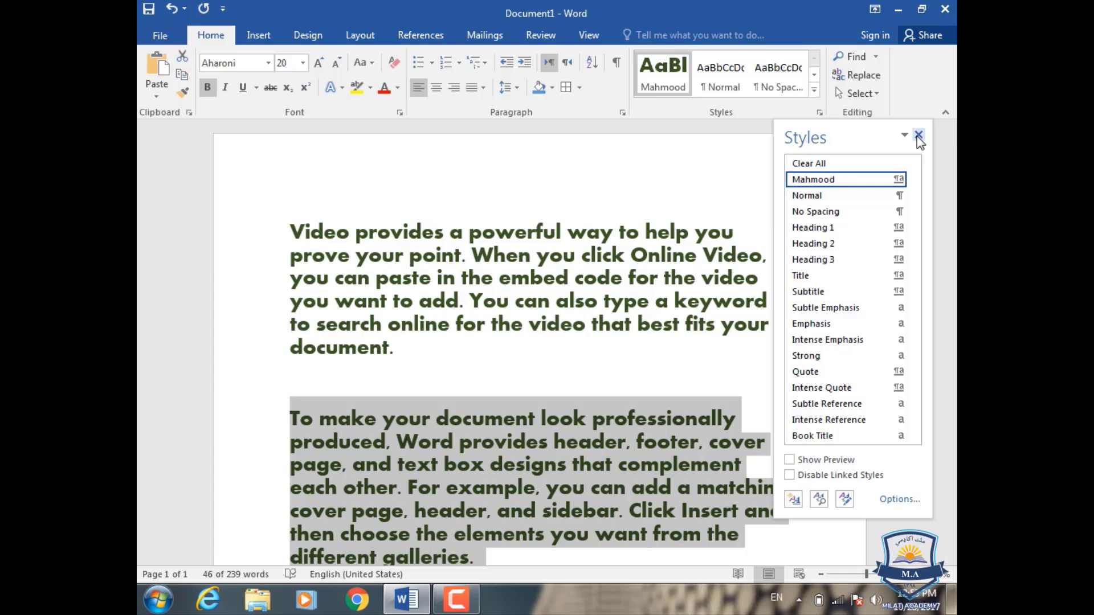
pyautogui.click(819, 112)
pyautogui.click(813, 89)
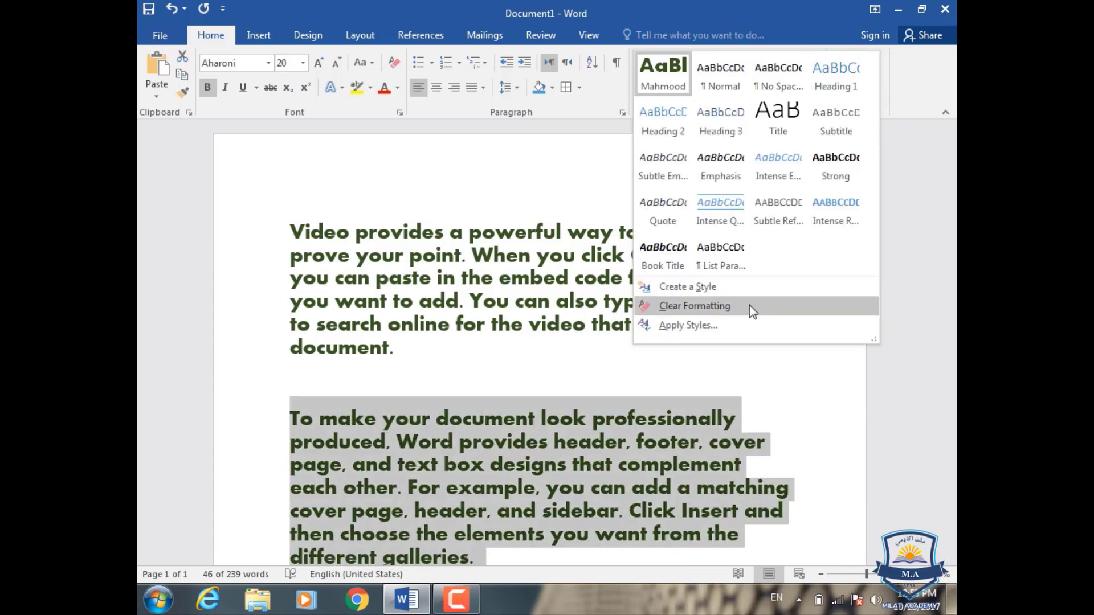
pyautogui.click(723, 324)
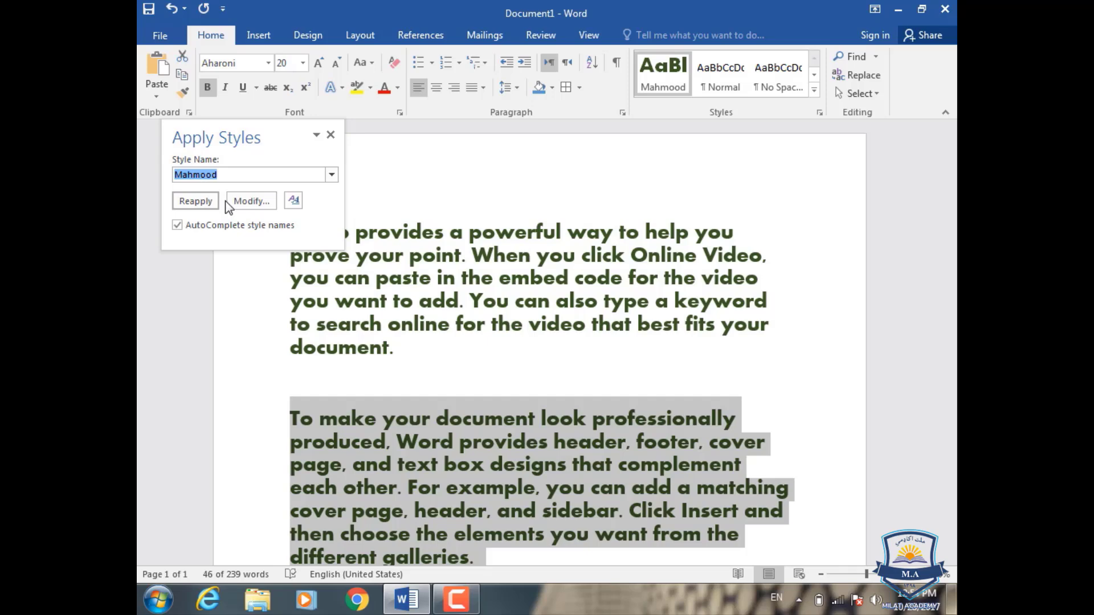
pyautogui.click(500, 342)
pyautogui.scroll(-2, 431, 291)
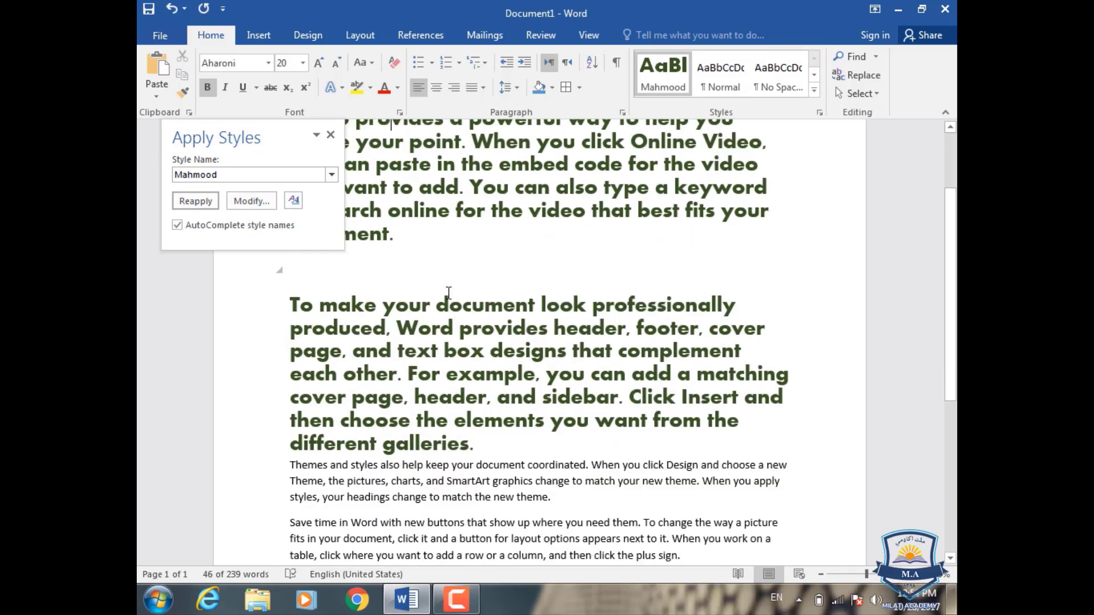
pyautogui.click(331, 135)
# Step: Use Apply Styles to give the "Save time in Word" paragraph the custom style
pyautogui.scroll(-3, 569, 342)
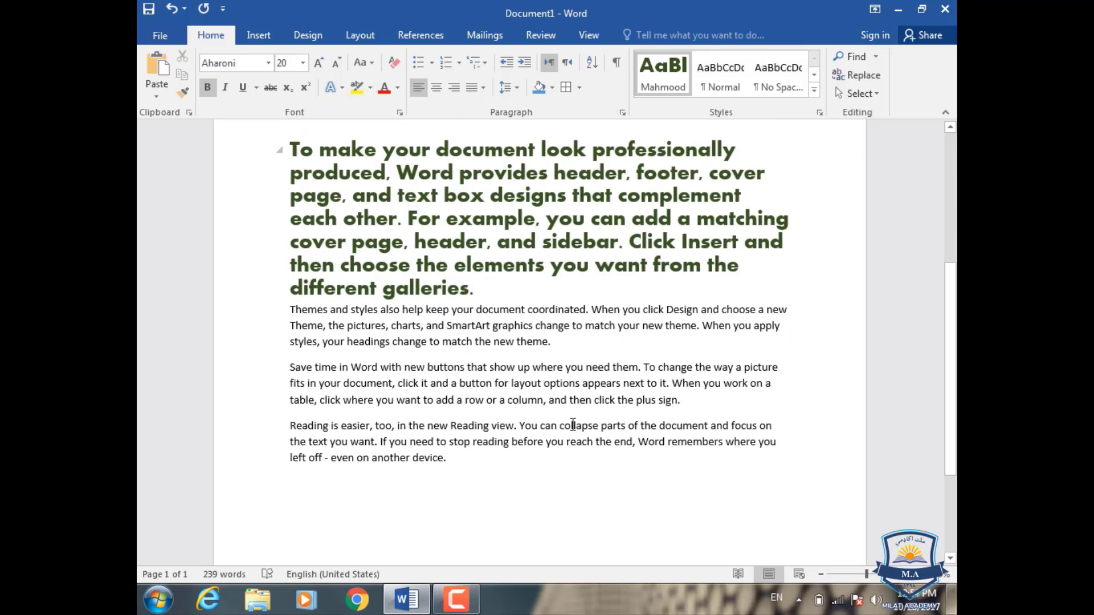
pyautogui.moveTo(684, 405); pyautogui.dragTo(271, 364)
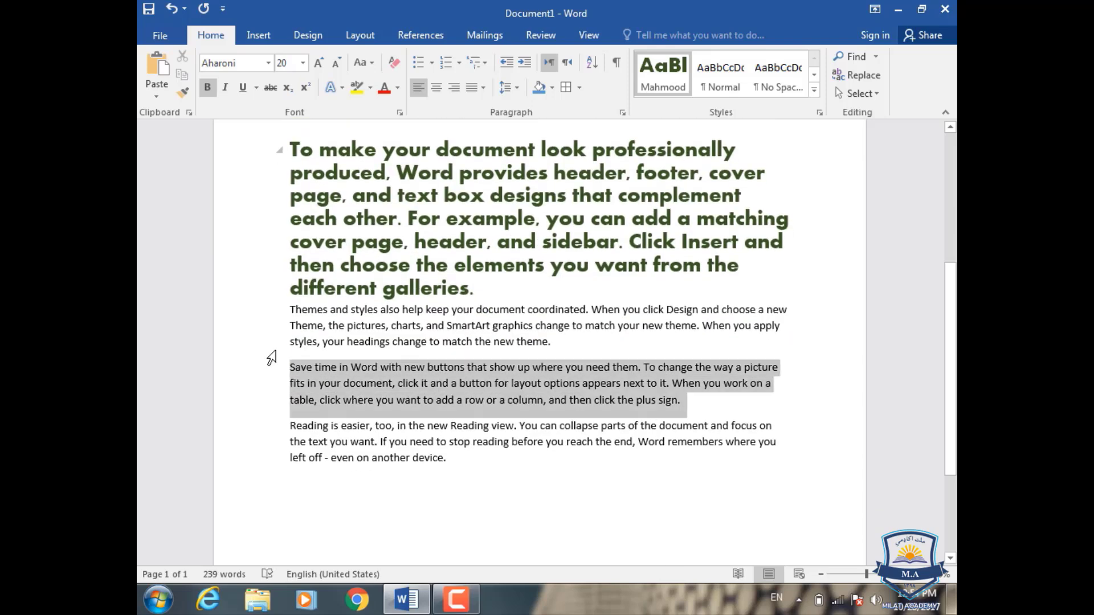
pyautogui.click(813, 90)
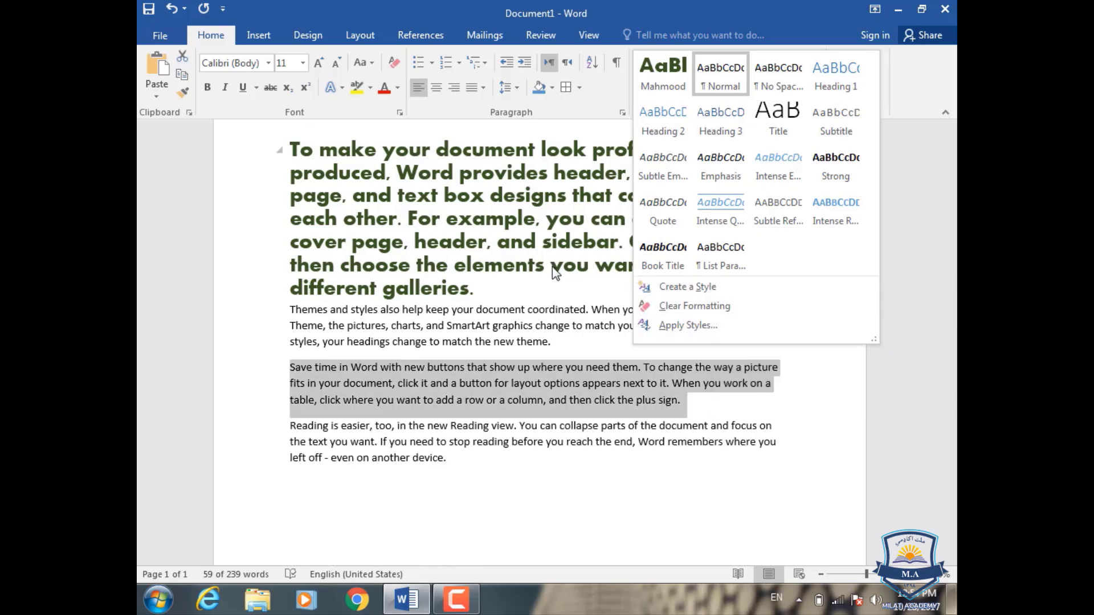
pyautogui.click(681, 325)
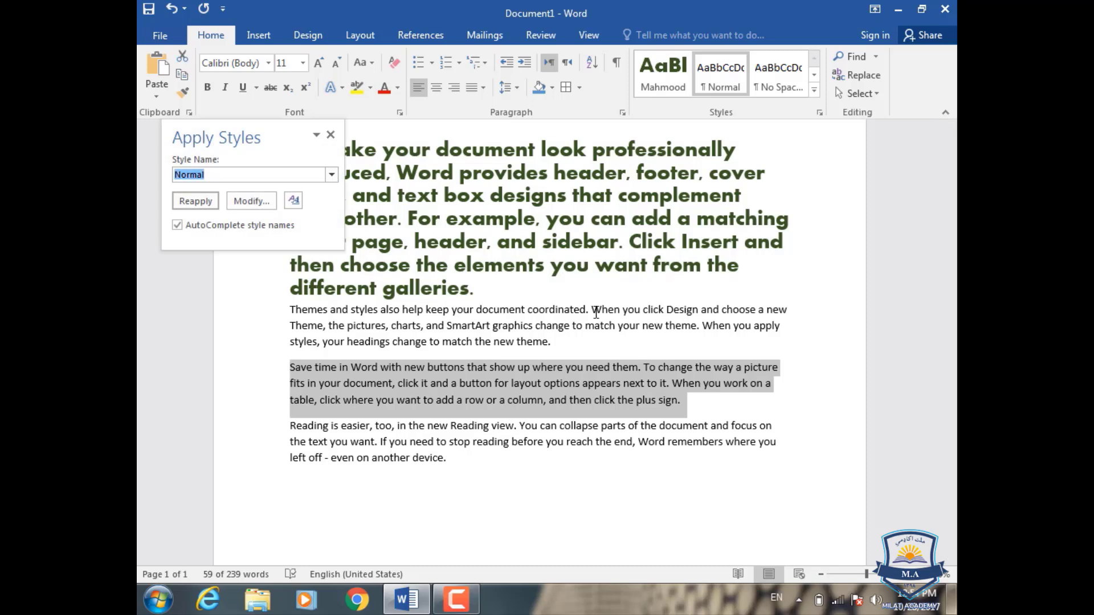
pyautogui.click(331, 174)
pyautogui.click(285, 198)
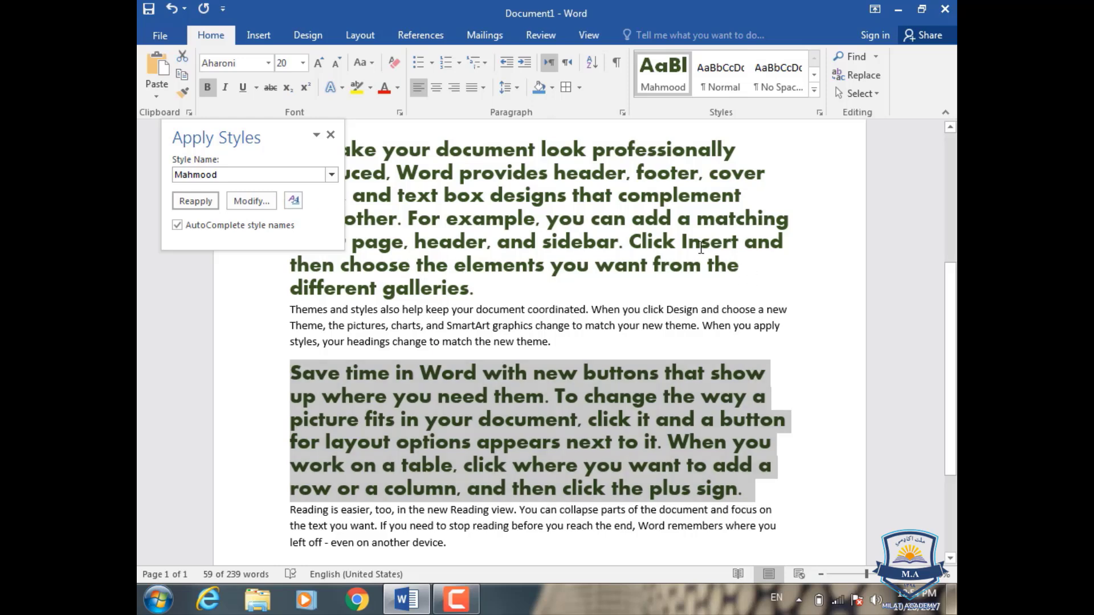
pyautogui.click(752, 282)
pyautogui.click(330, 134)
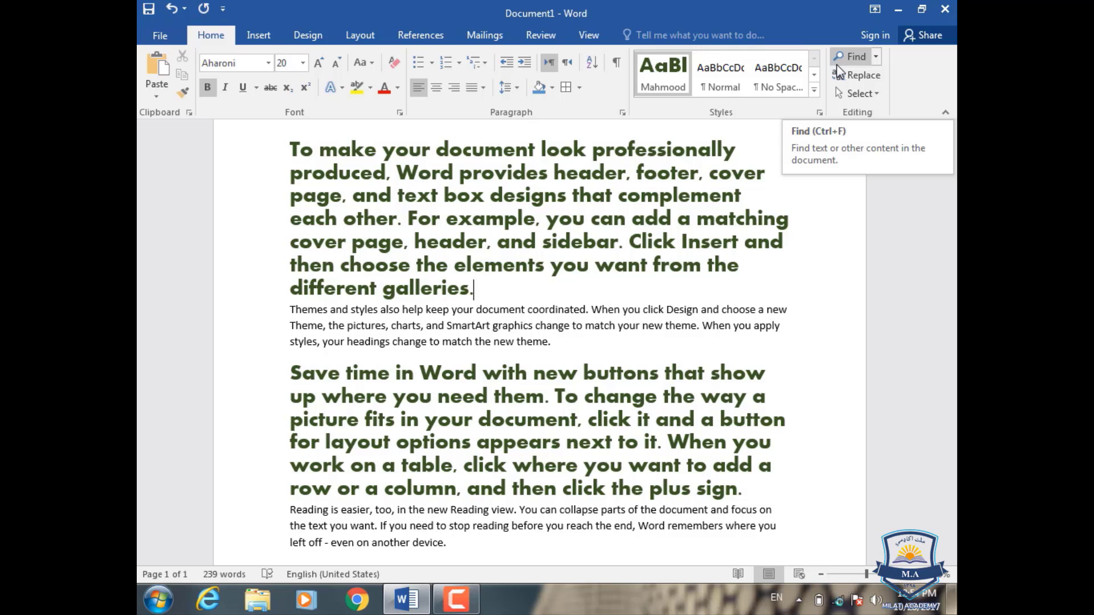
# Step: Apply the Normal style to the "Themes and styles" paragraph, from the style gallery and again with Apply Styles
pyautogui.click(813, 90)
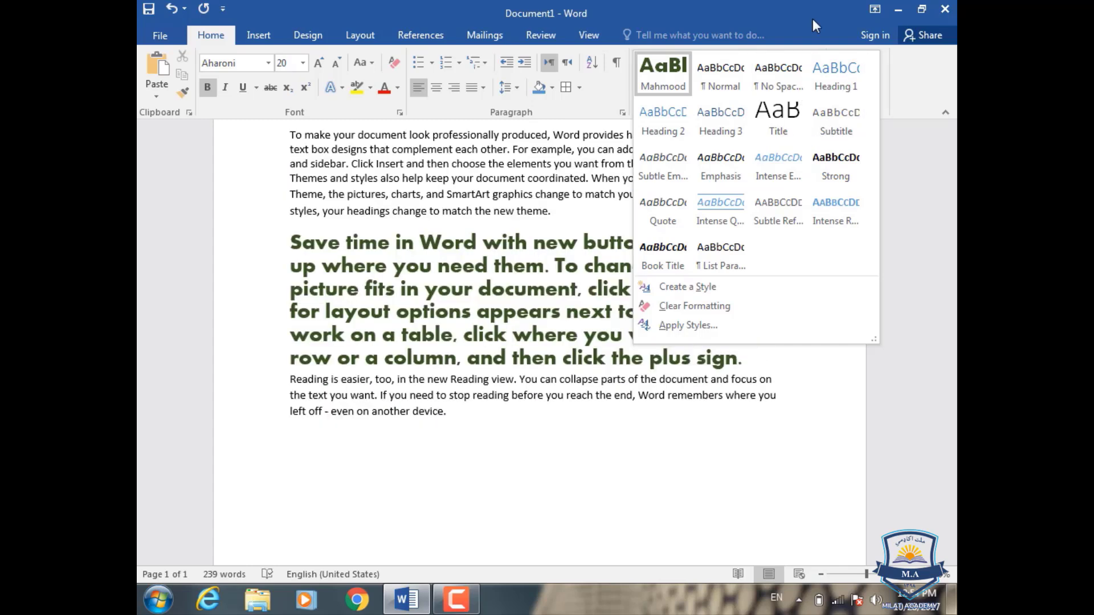
pyautogui.click(814, 16)
pyautogui.moveTo(568, 348); pyautogui.dragTo(293, 288)
pyautogui.click(556, 341)
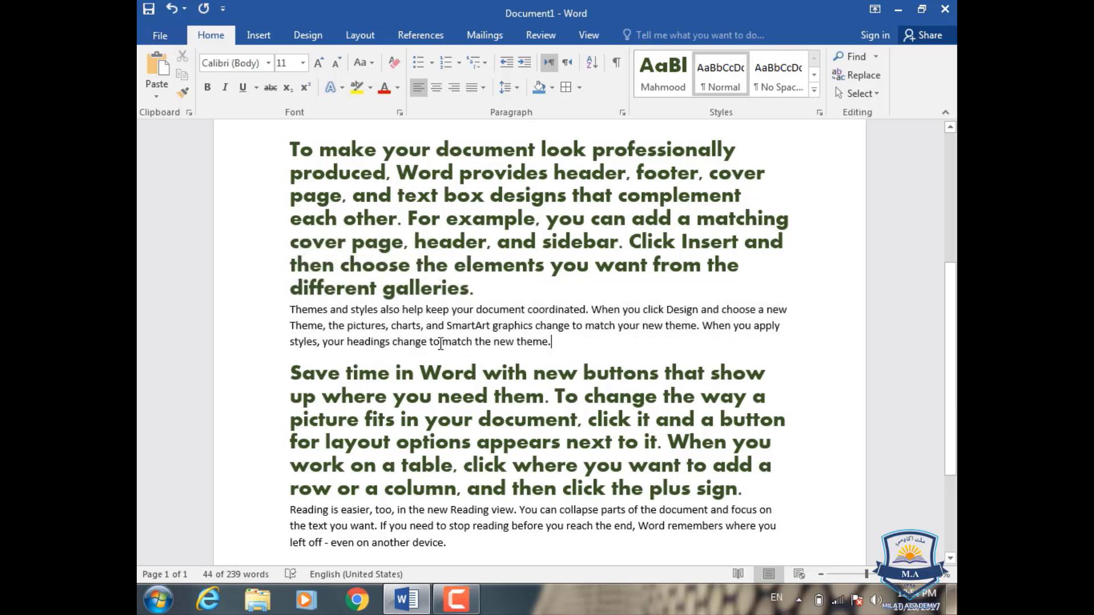
pyautogui.tripleClick(308, 312)
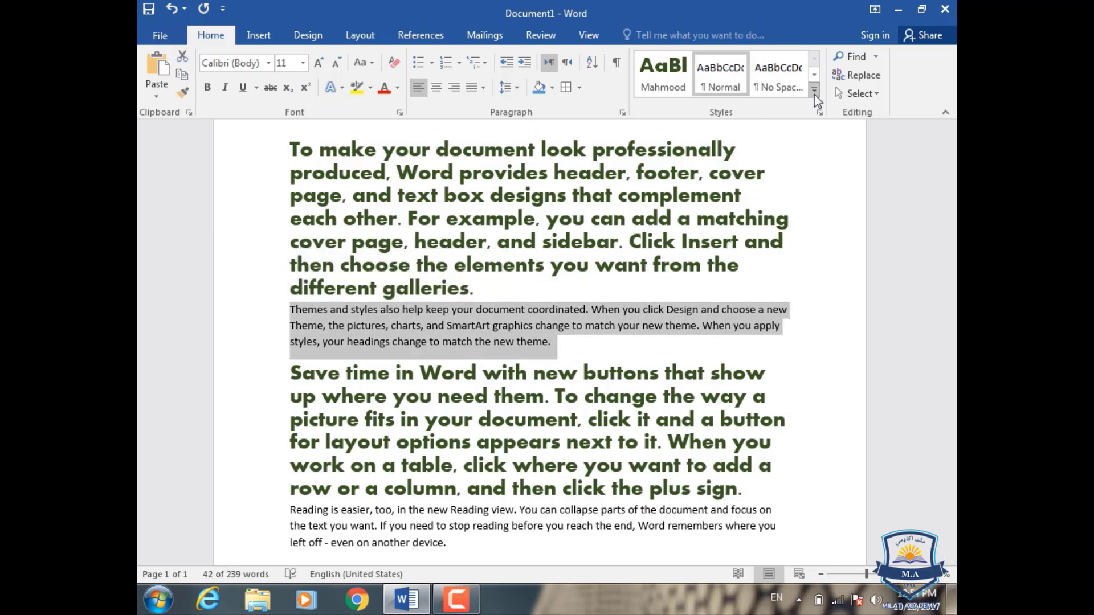
pyautogui.click(814, 93)
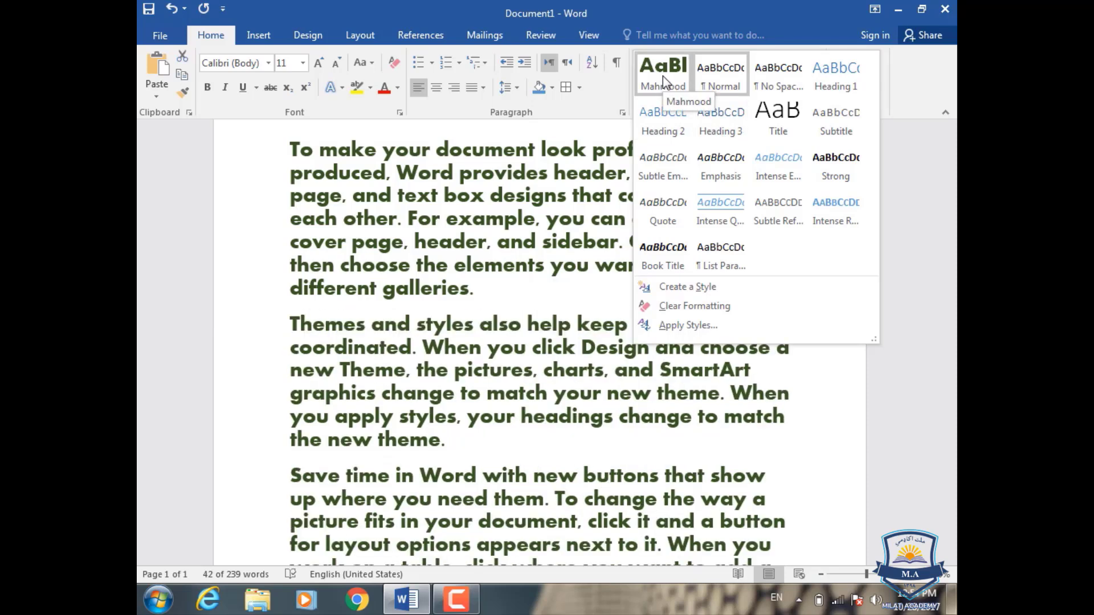
pyautogui.click(721, 77)
pyautogui.click(814, 90)
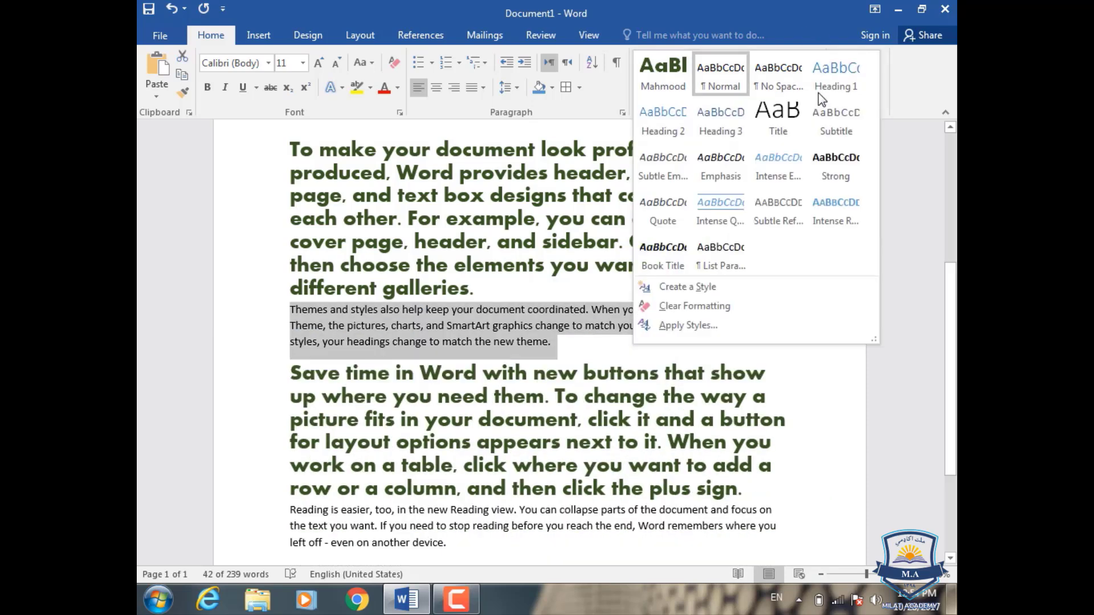
pyautogui.click(741, 323)
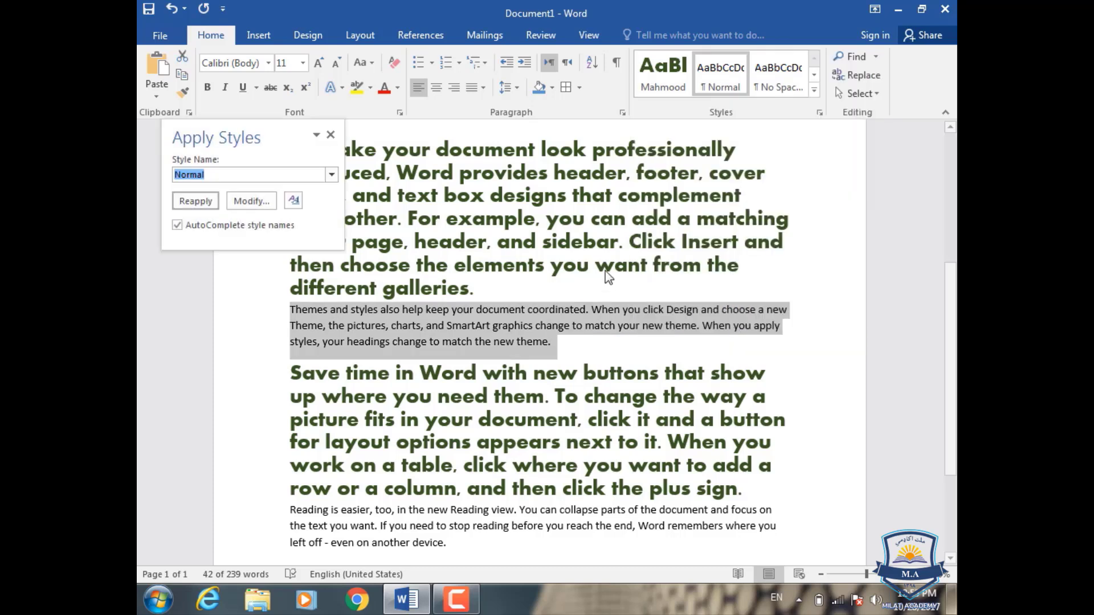
pyautogui.click(330, 175)
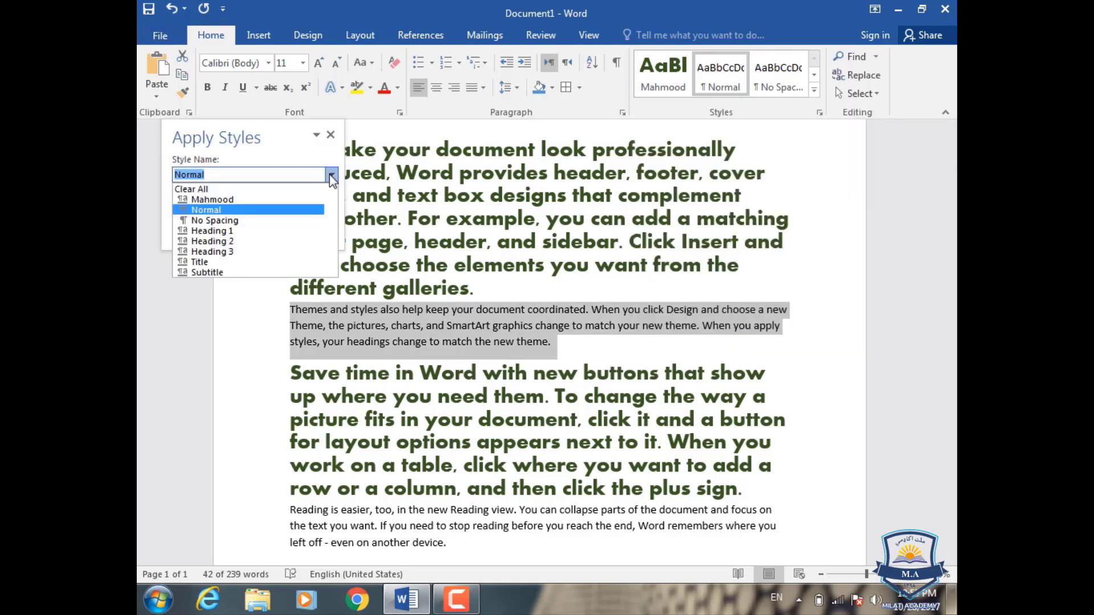
pyautogui.click(279, 211)
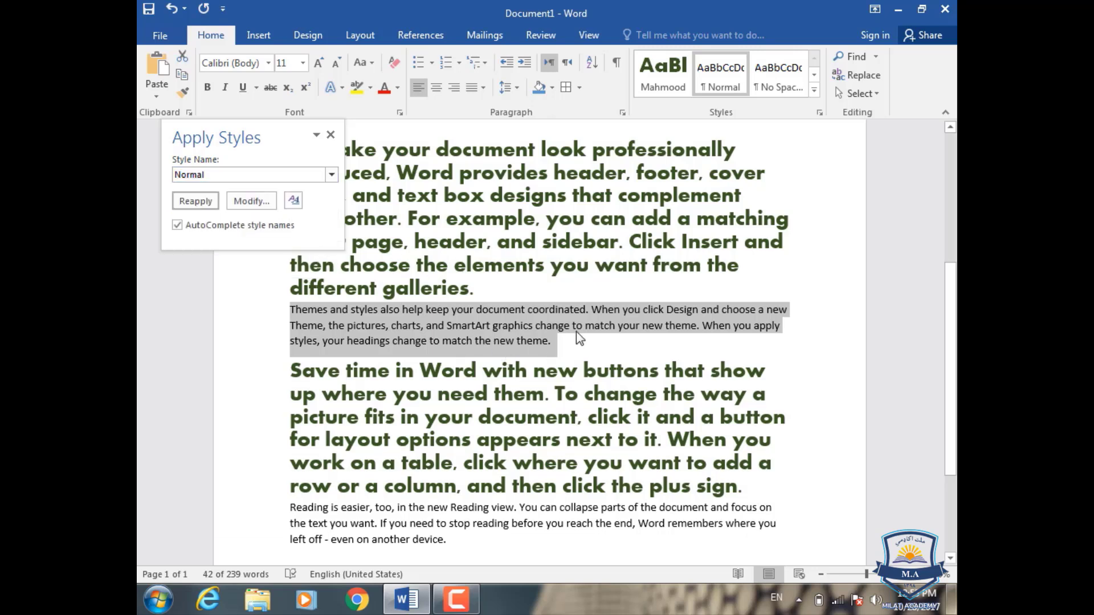
# Step: Apply the Title style to the "Themes and styles" paragraph and view its Modify Style settings without changing them
pyautogui.click(331, 174)
pyautogui.click(267, 263)
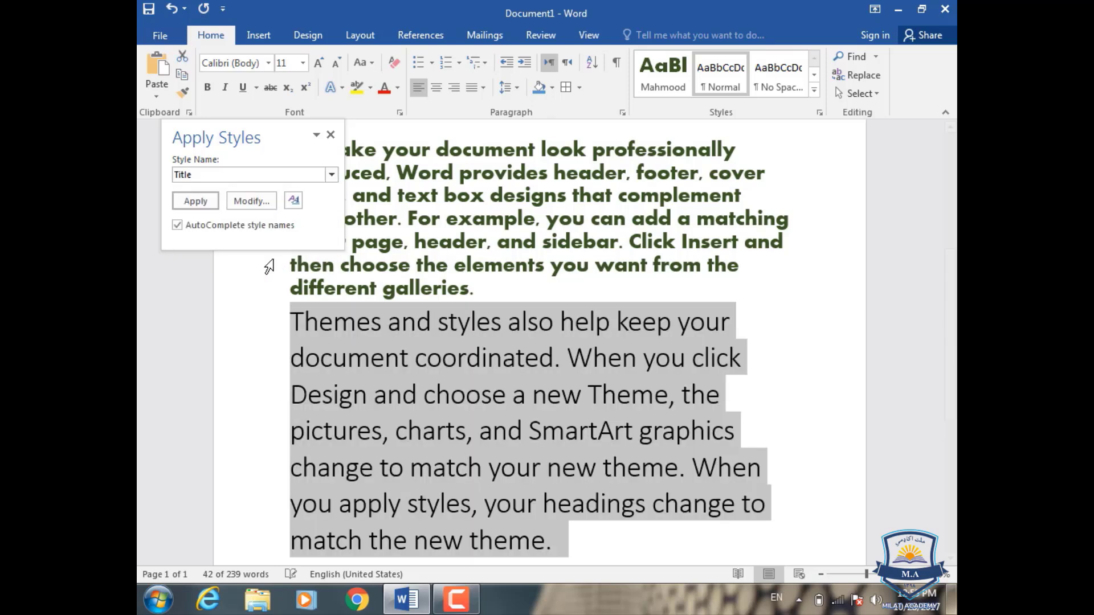
pyautogui.click(258, 199)
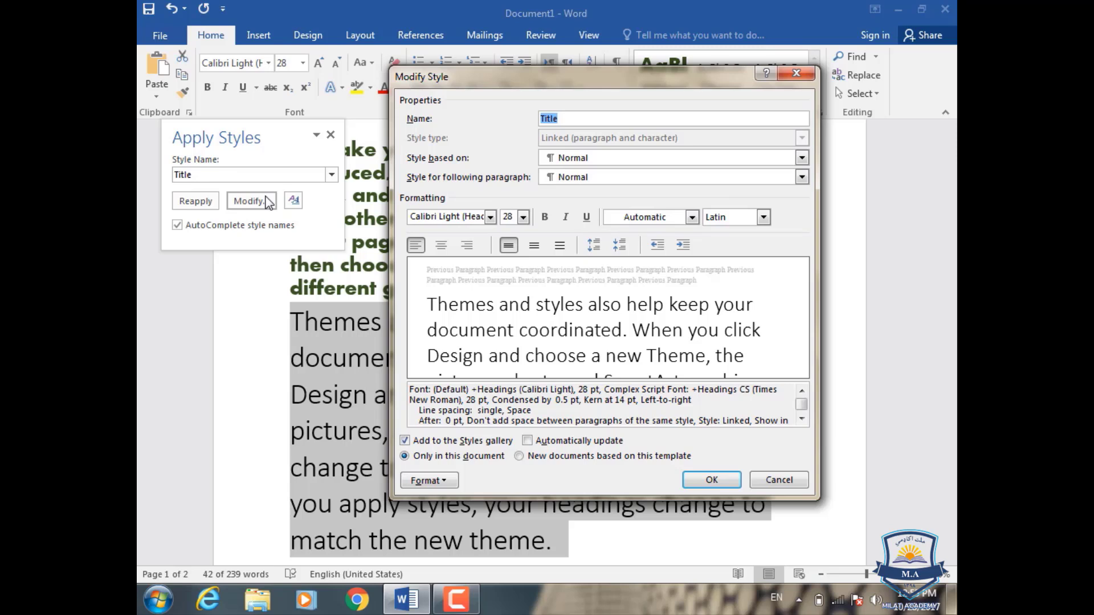
pyautogui.click(796, 72)
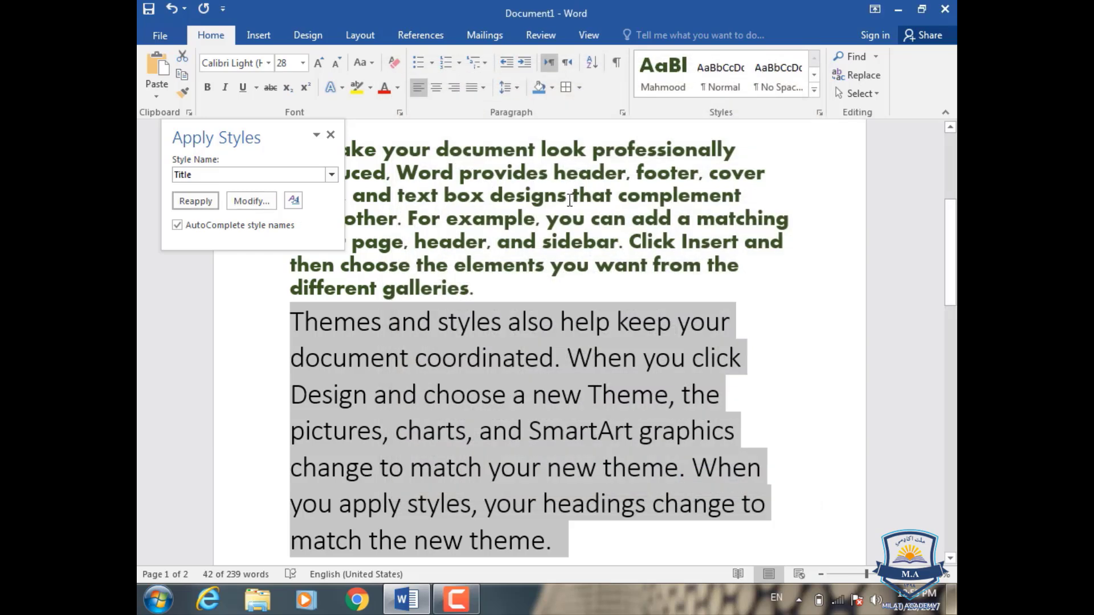
# Step: Apply the custom style to the "Themes and styles" paragraph and modify the style's font color to the darkest Accent 1 blue theme shade
pyautogui.click(330, 177)
pyautogui.click(238, 196)
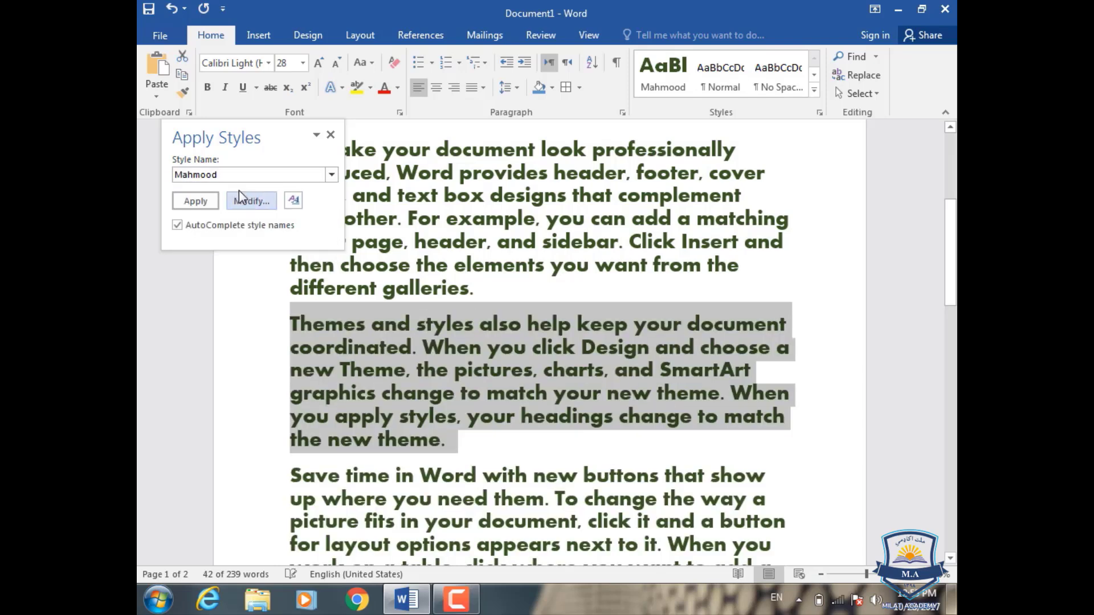
pyautogui.click(258, 200)
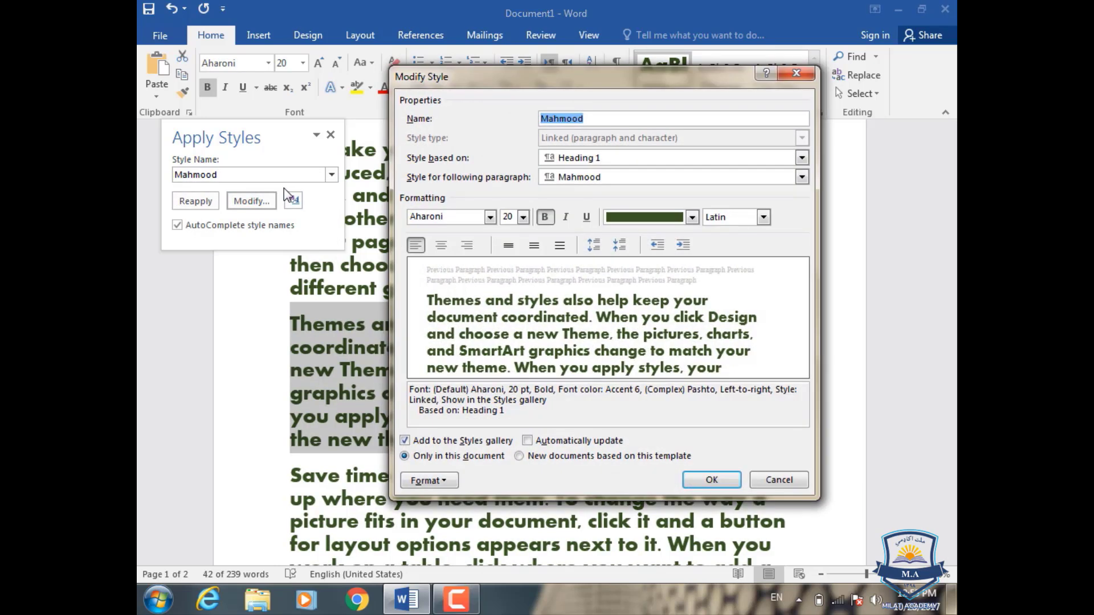
pyautogui.click(691, 217)
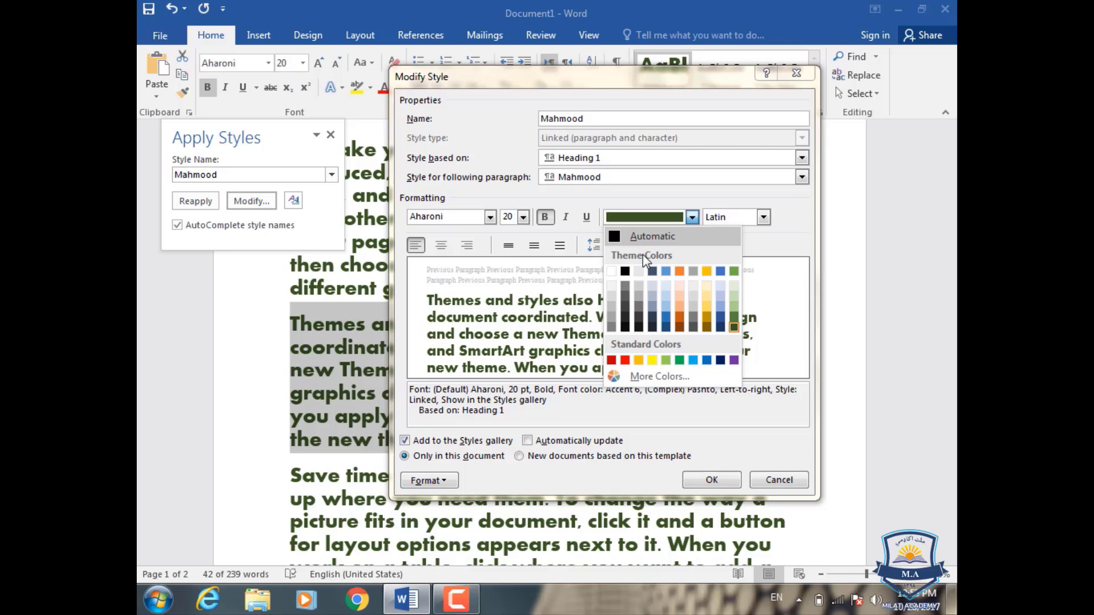
pyautogui.click(665, 326)
pyautogui.click(700, 480)
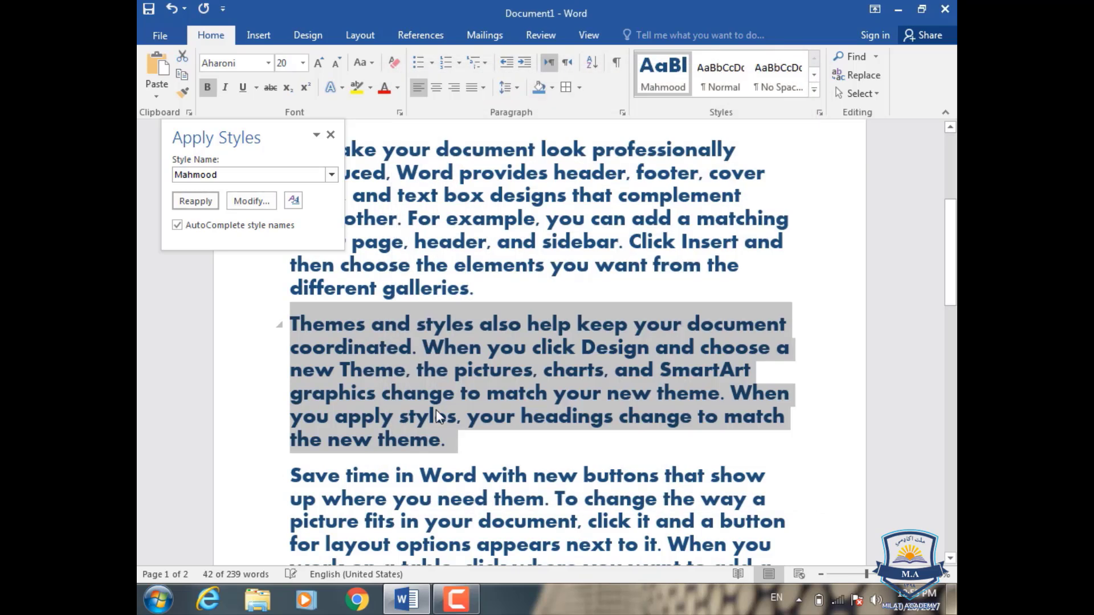
# Step: Close Apply Styles and delete the second line of the "Themes and styles" paragraph, from "coordinated." to "choose a"
pyautogui.click(208, 356)
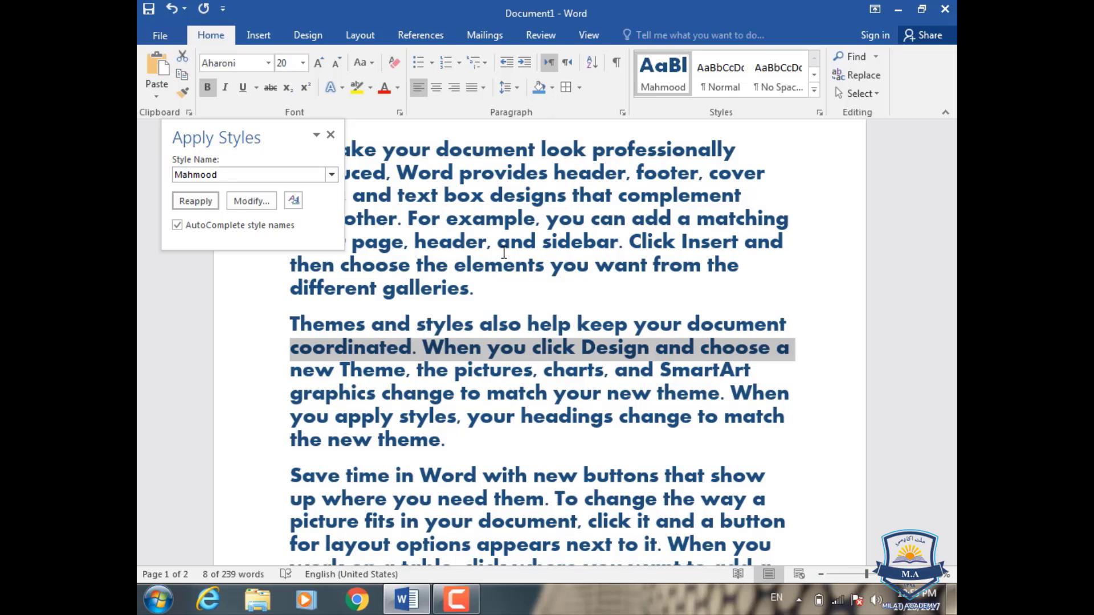
pyautogui.click(331, 134)
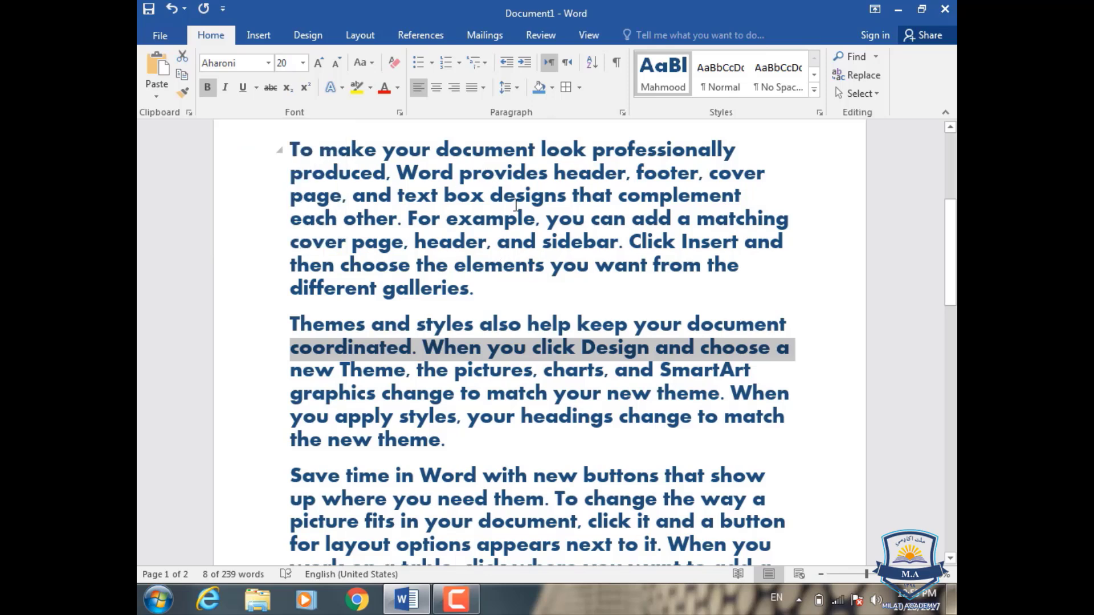
pyautogui.press('Delete')
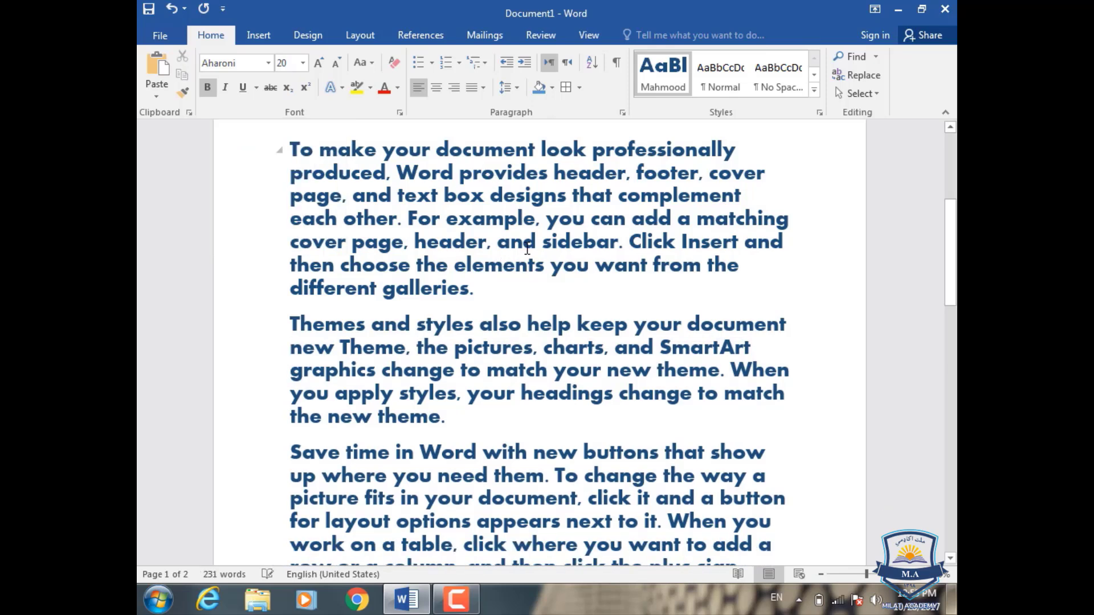
# Step: Delete all the document text and generate new sample paragraphs with the formula =rand()
pyautogui.hotkey('ctrl', 'a')
pyautogui.press('Delete')
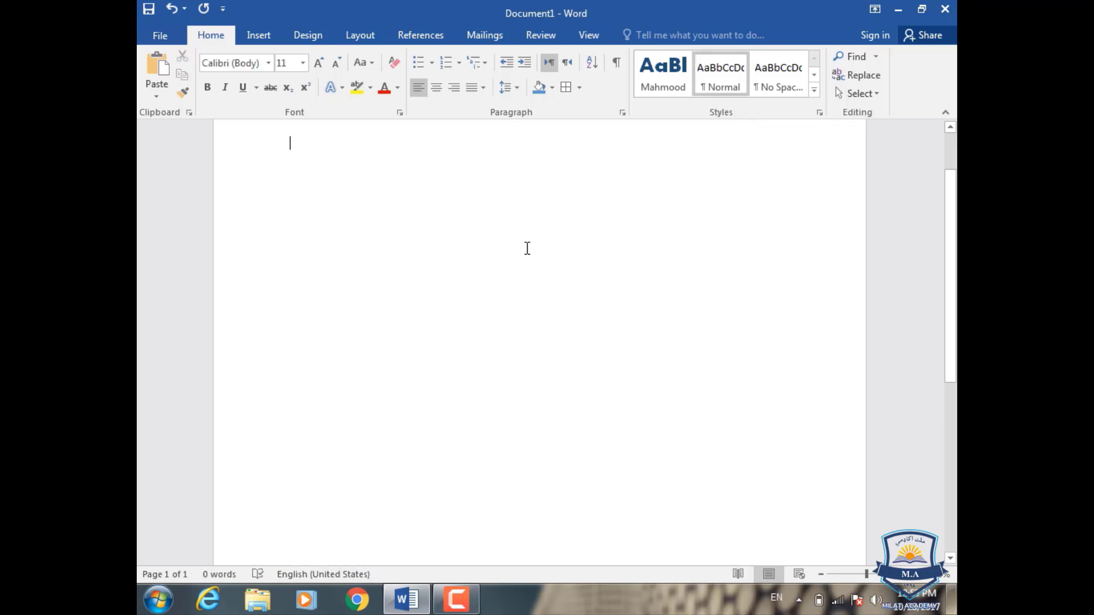
pyautogui.write('=')
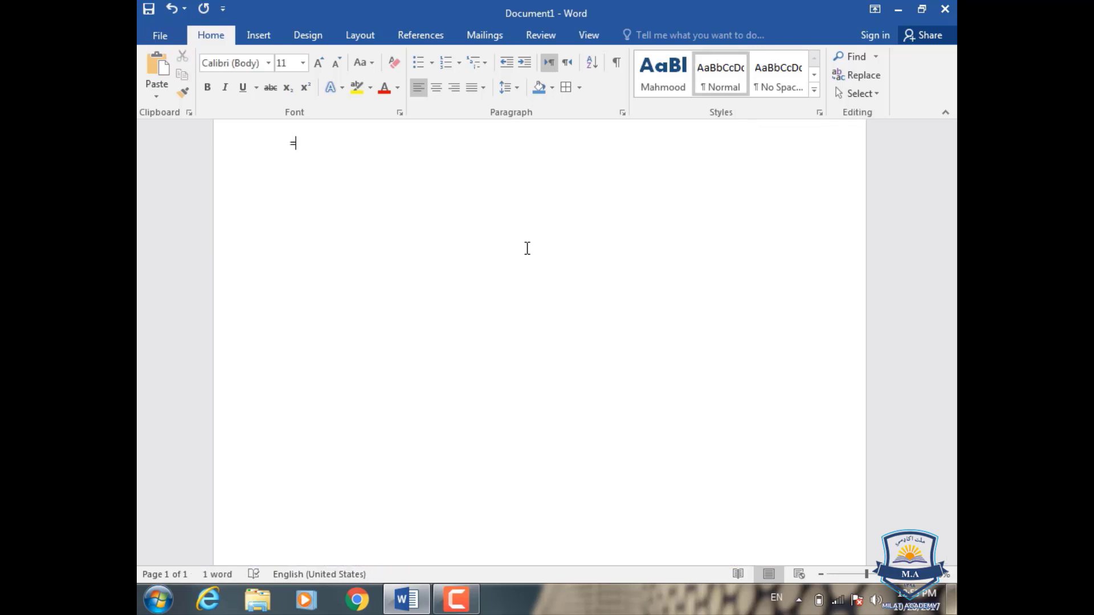
pyautogui.write('rand()')
pyautogui.press('Return')
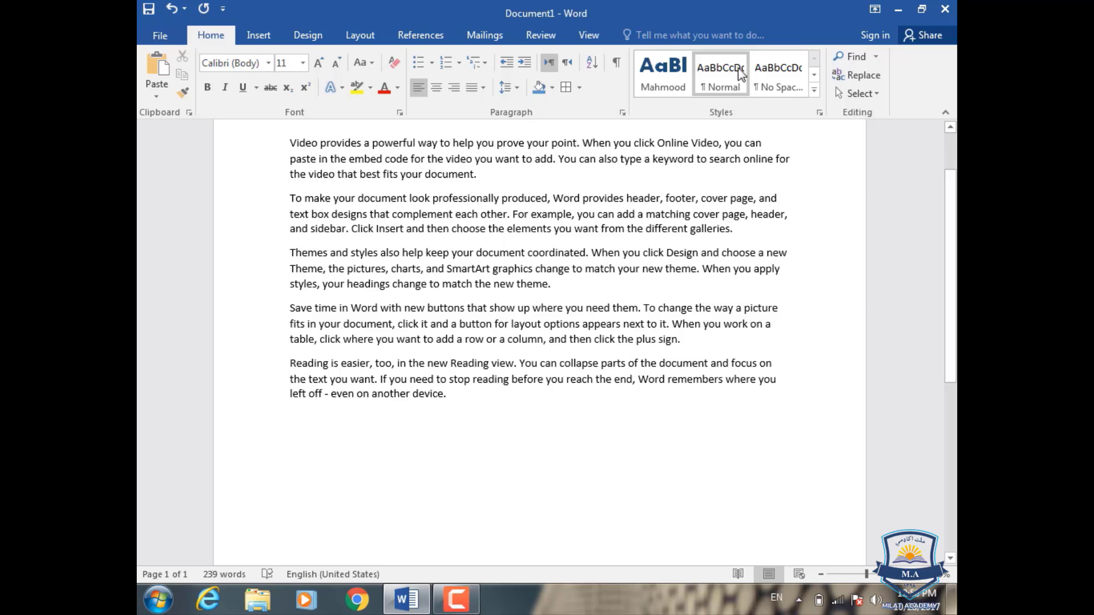
# Step: Search the document for "Video" and close the Navigation search afterward
pyautogui.click(854, 57)
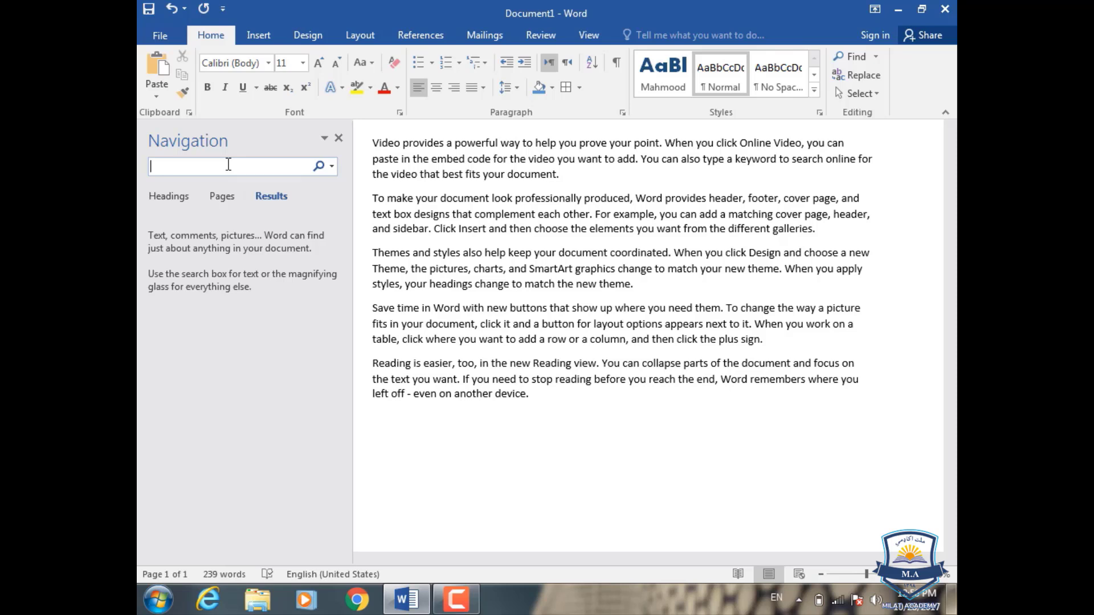
pyautogui.write('V')
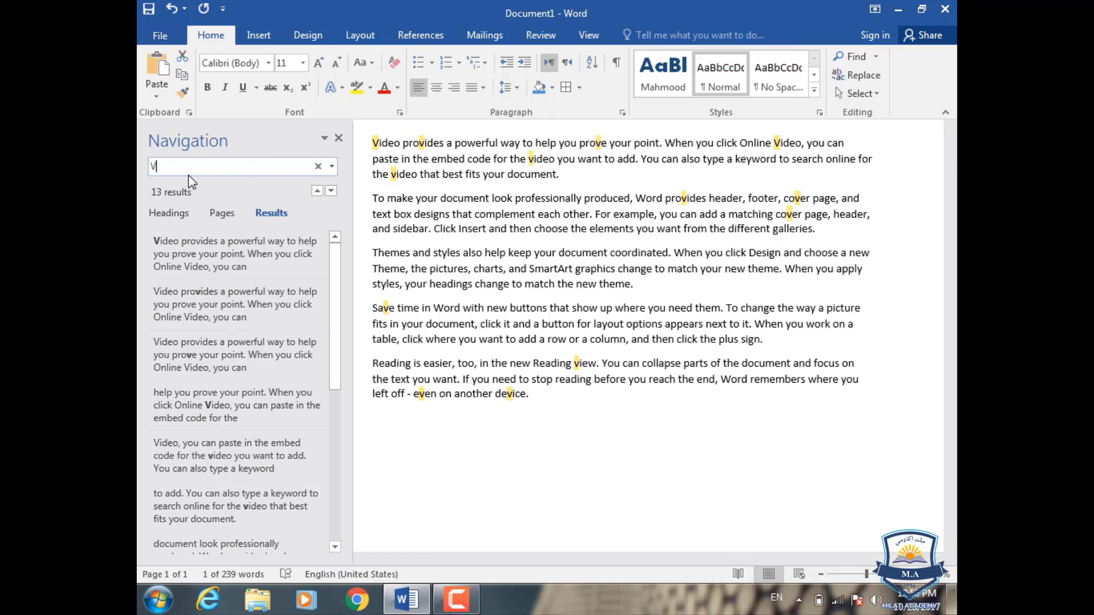
pyautogui.write('ideo')
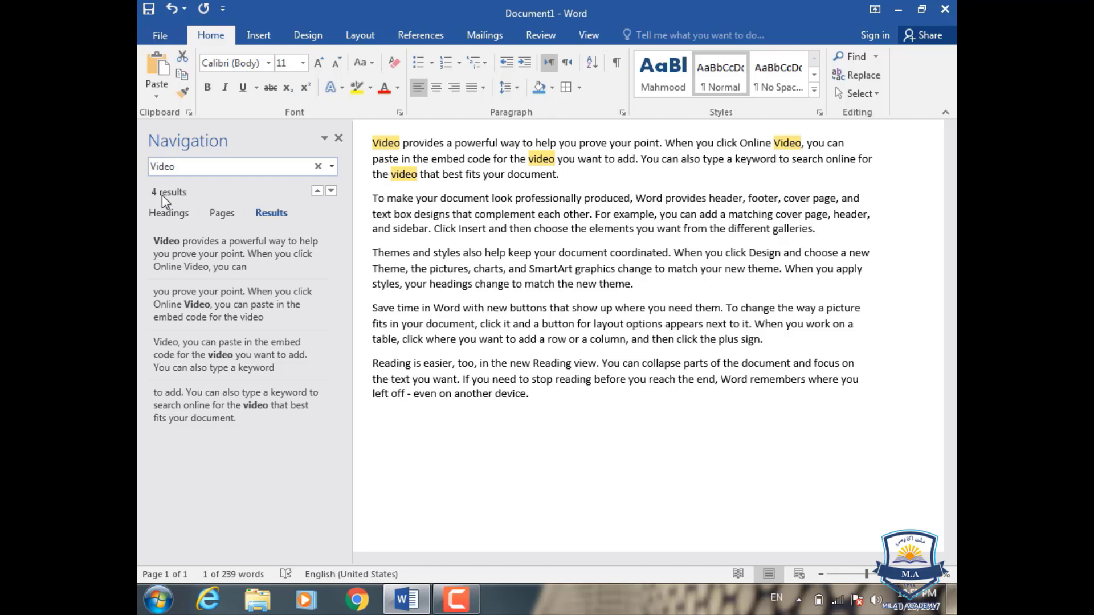
pyautogui.click(339, 139)
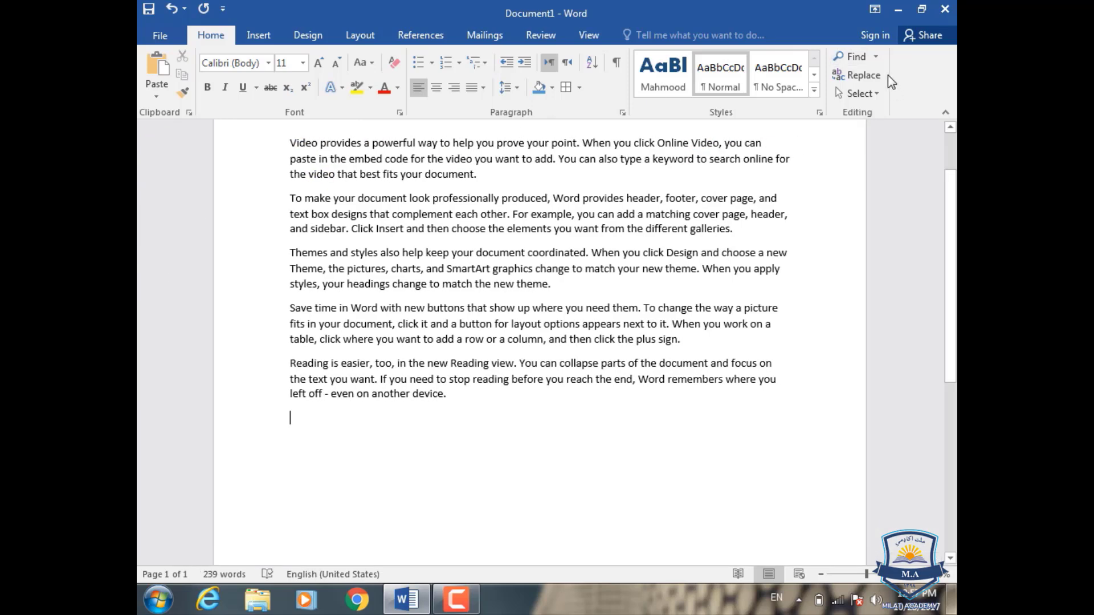
# Step: Replace every occurrence of "Video" in the document with a person's first name using Find and Replace
pyautogui.click(875, 57)
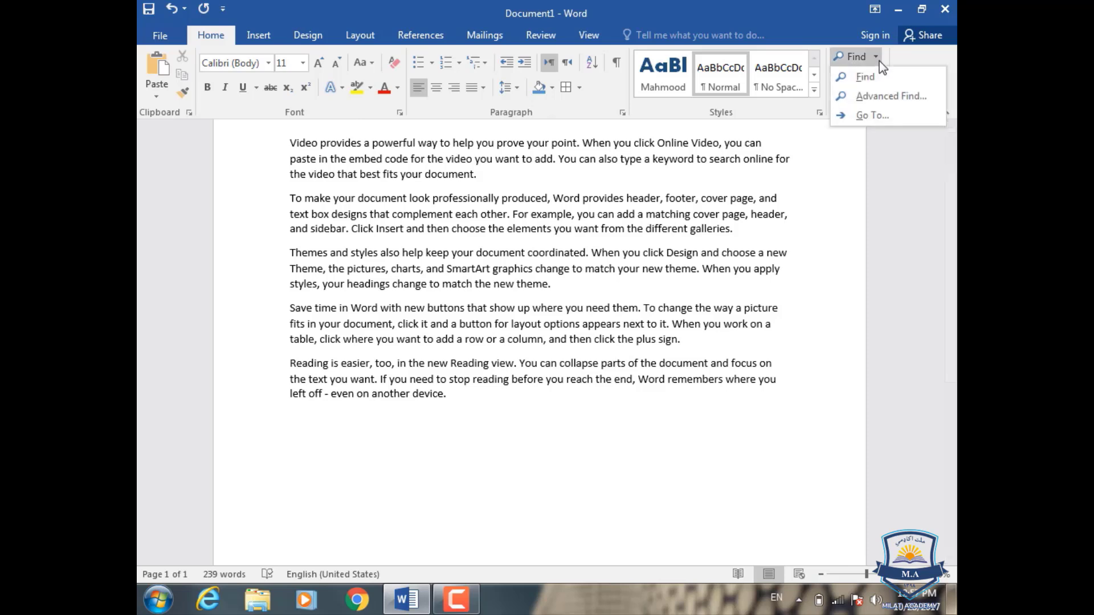
pyautogui.click(885, 95)
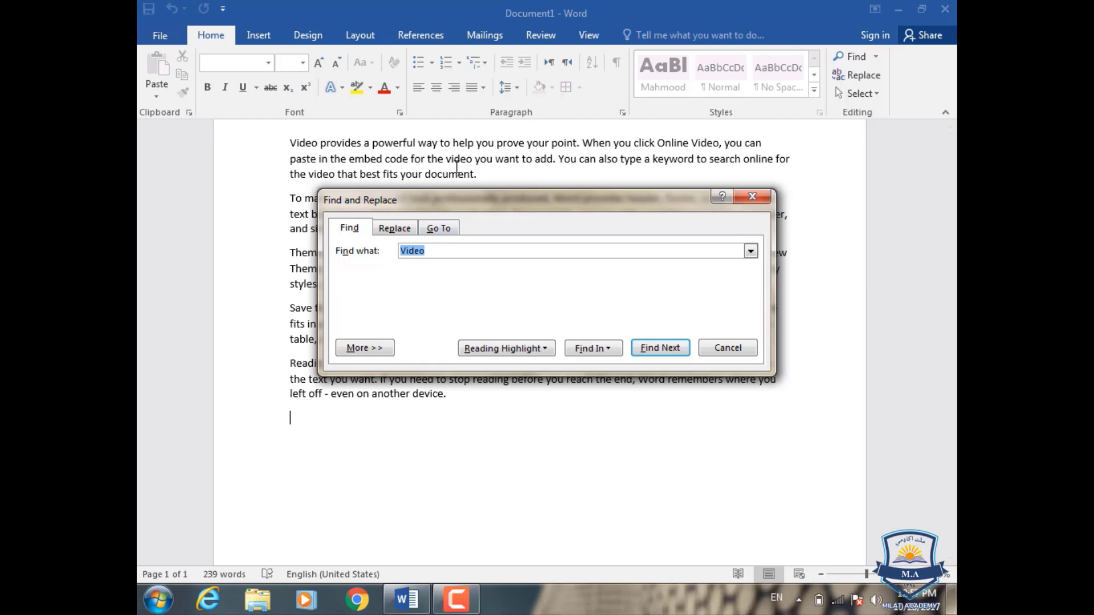
pyautogui.click(390, 228)
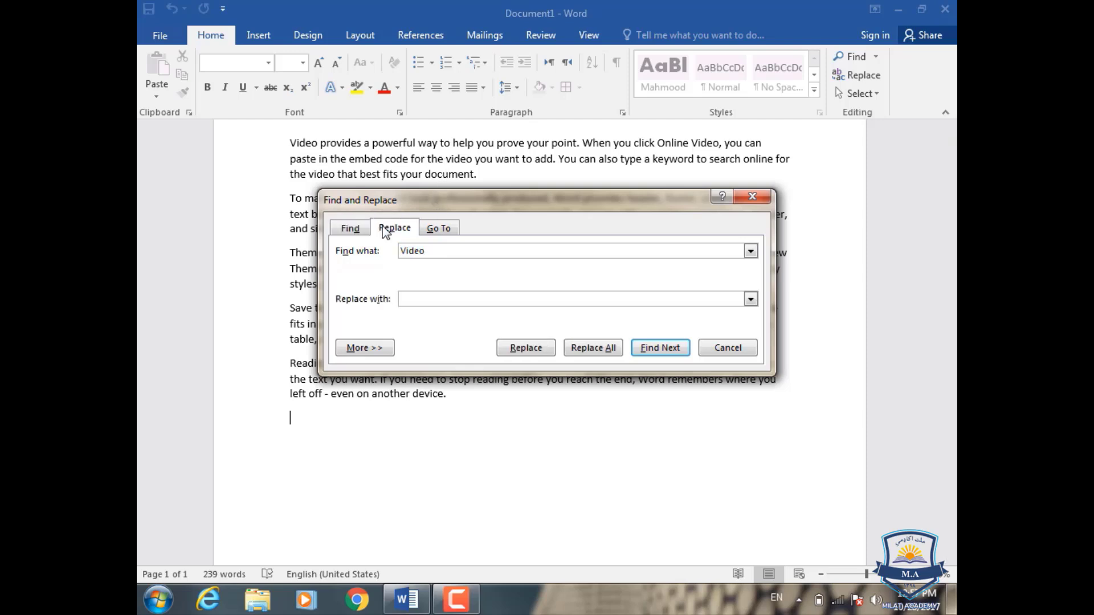
pyautogui.click(450, 300)
pyautogui.write('Ahmad')
pyautogui.click(648, 349)
pyautogui.click(648, 349)
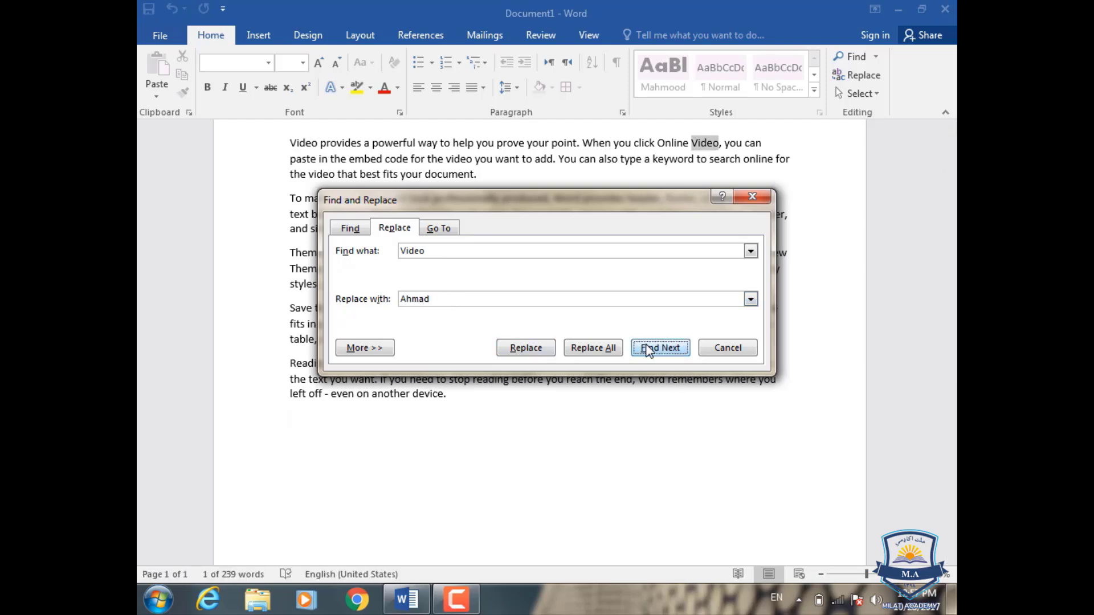
pyautogui.click(648, 349)
pyautogui.click(590, 349)
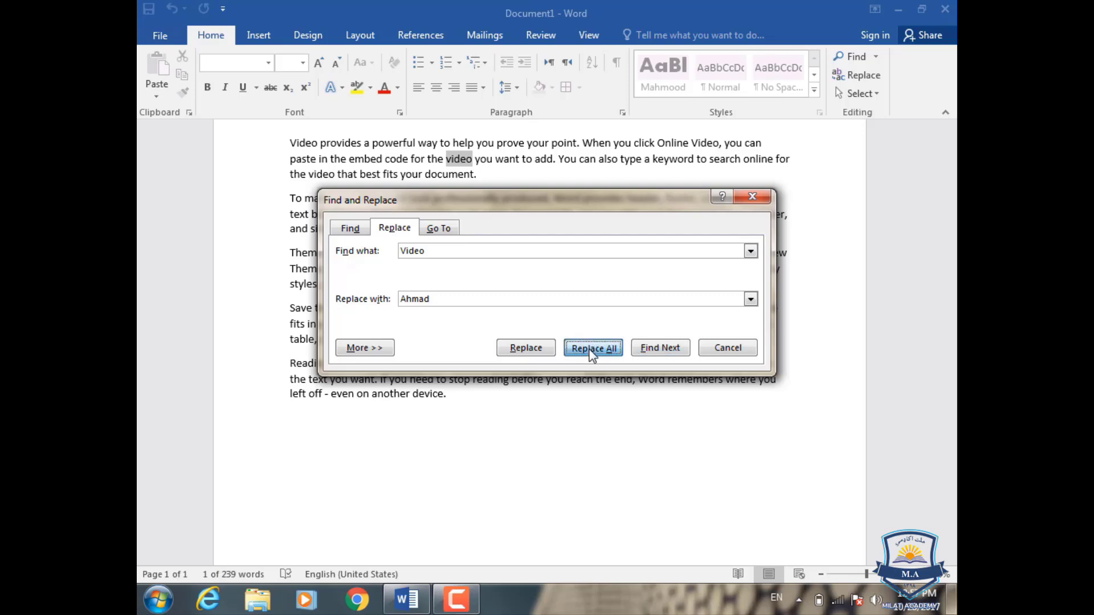
pyautogui.click(565, 345)
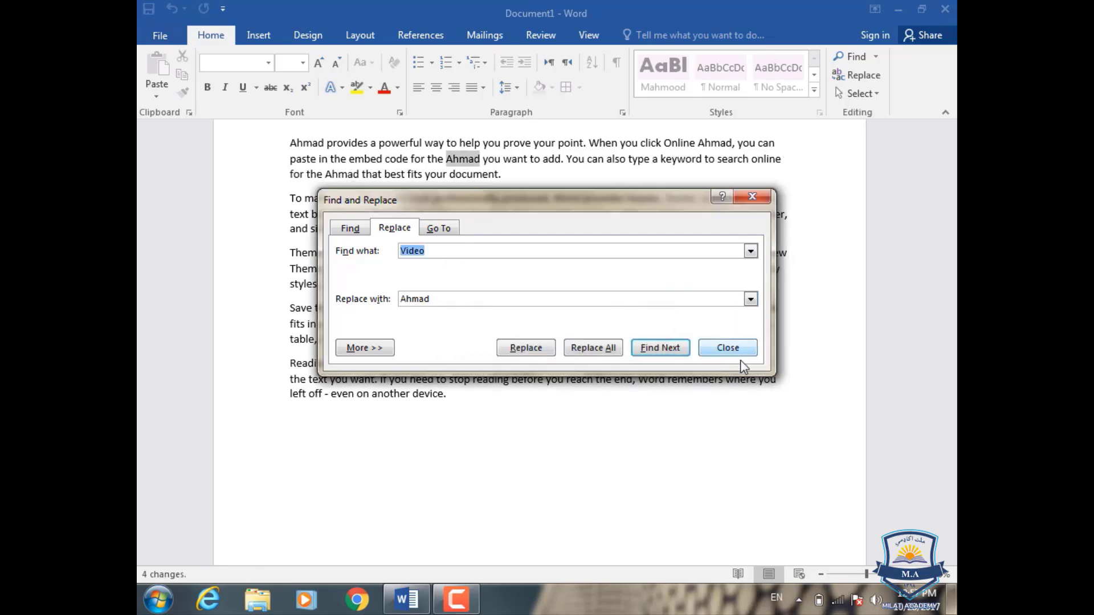
pyautogui.click(739, 347)
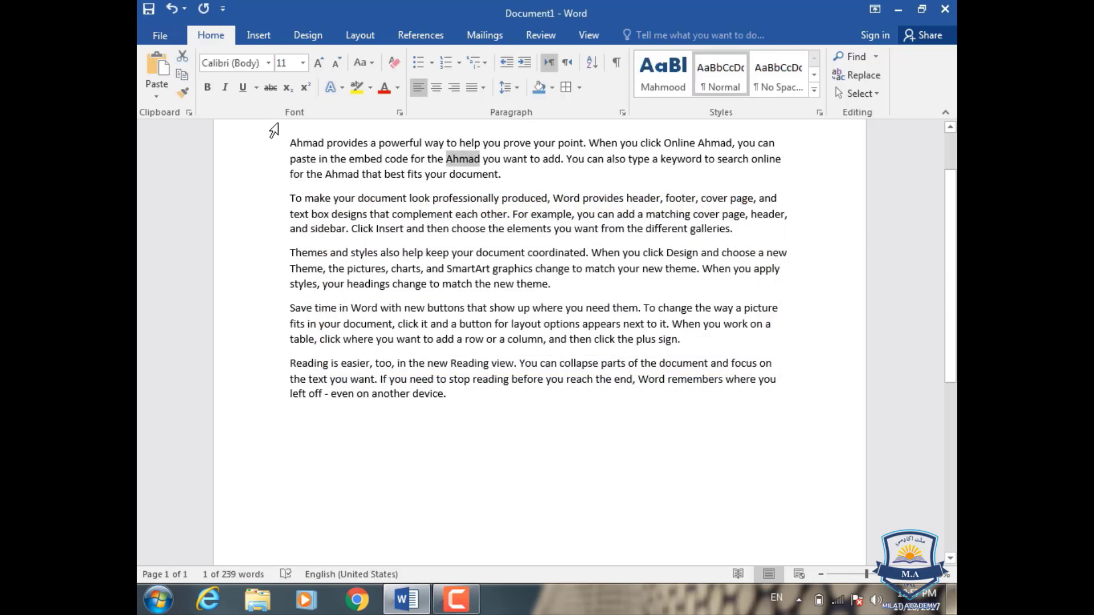
# Step: Review the replaced words in the first paragraph, the Find options and the Replace settings without changing anything
pyautogui.click(308, 142)
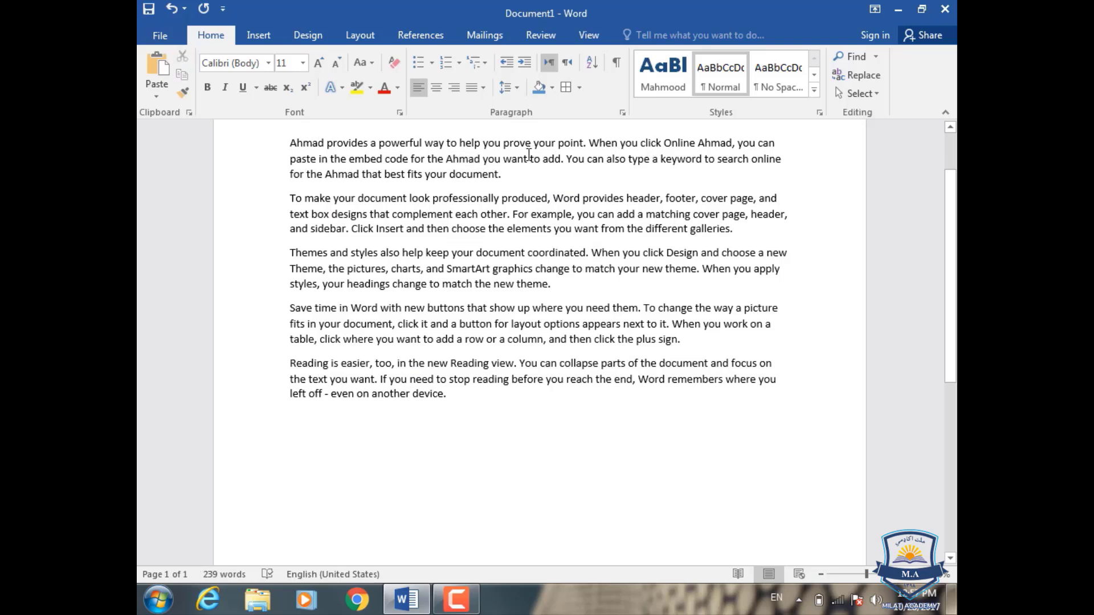
pyautogui.click(727, 143)
pyautogui.click(360, 174)
pyautogui.click(876, 56)
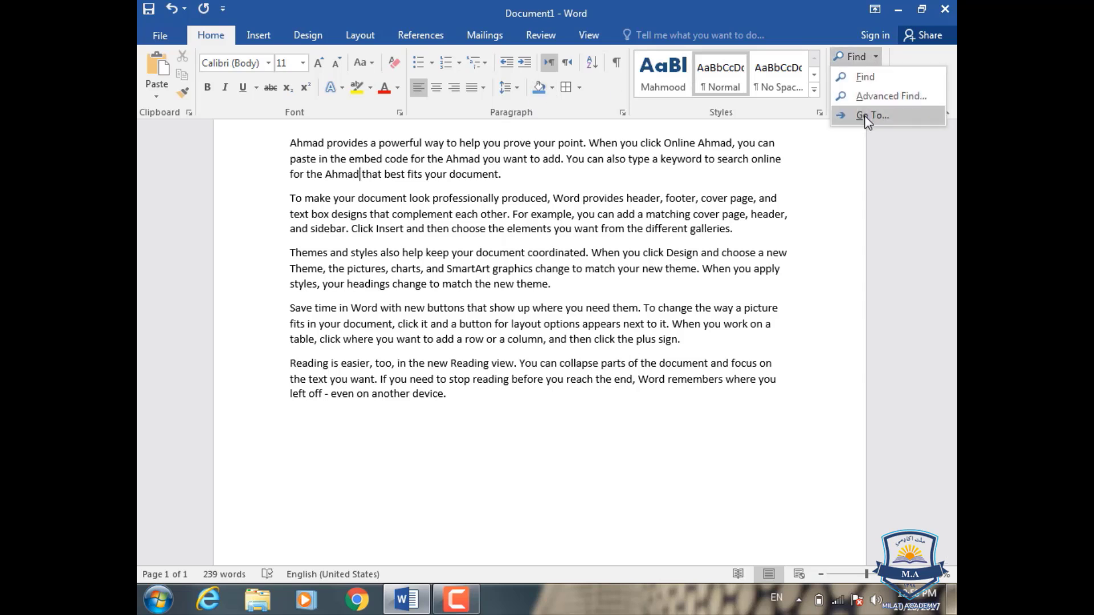
pyautogui.click(892, 189)
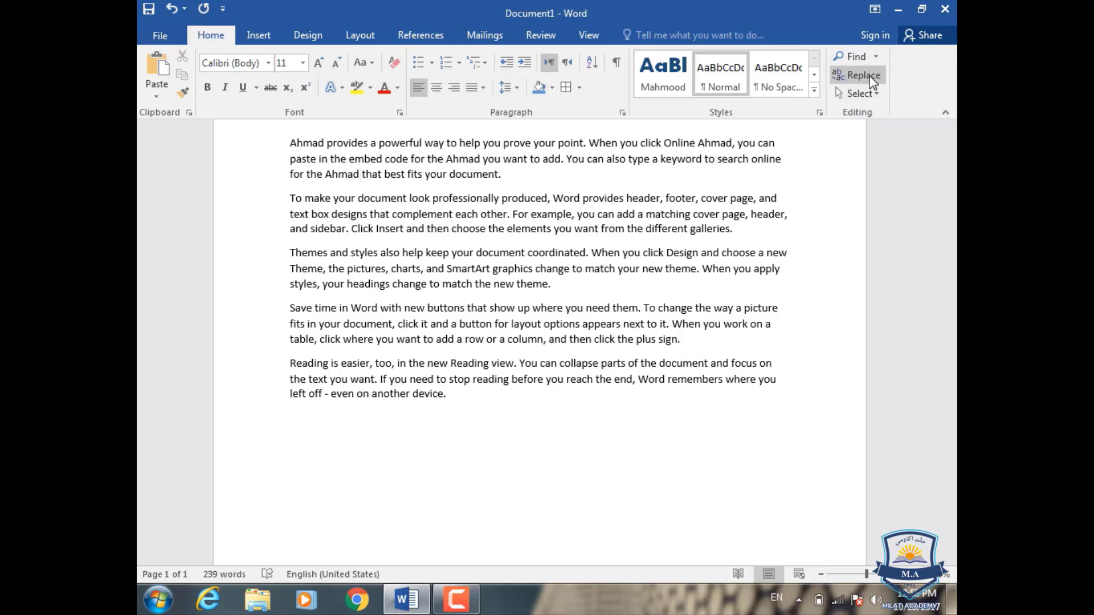
pyautogui.click(876, 57)
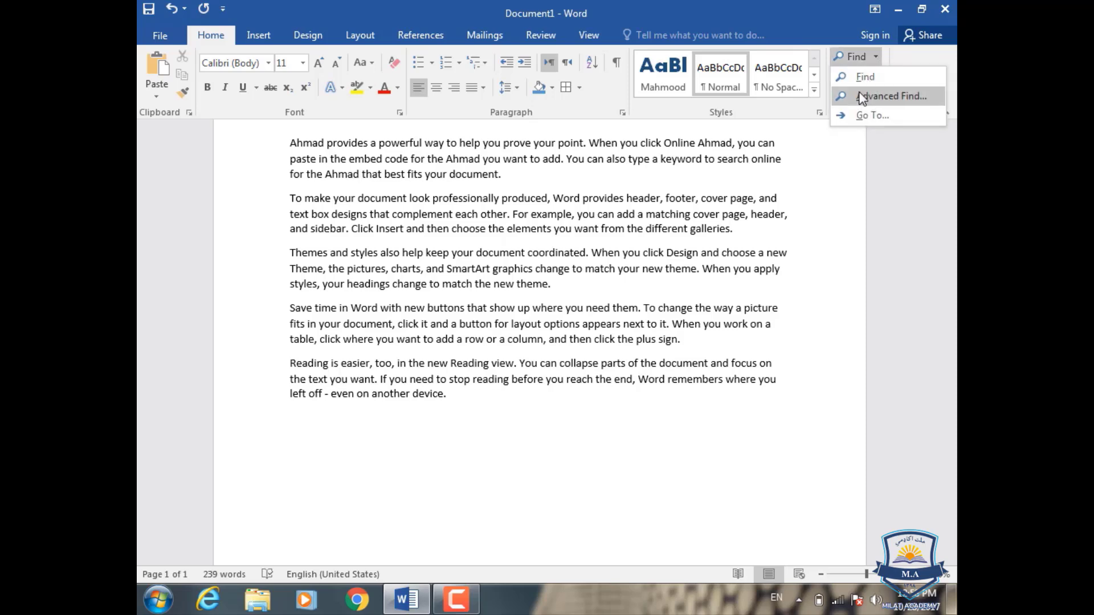
pyautogui.click(831, 37)
pyautogui.click(879, 77)
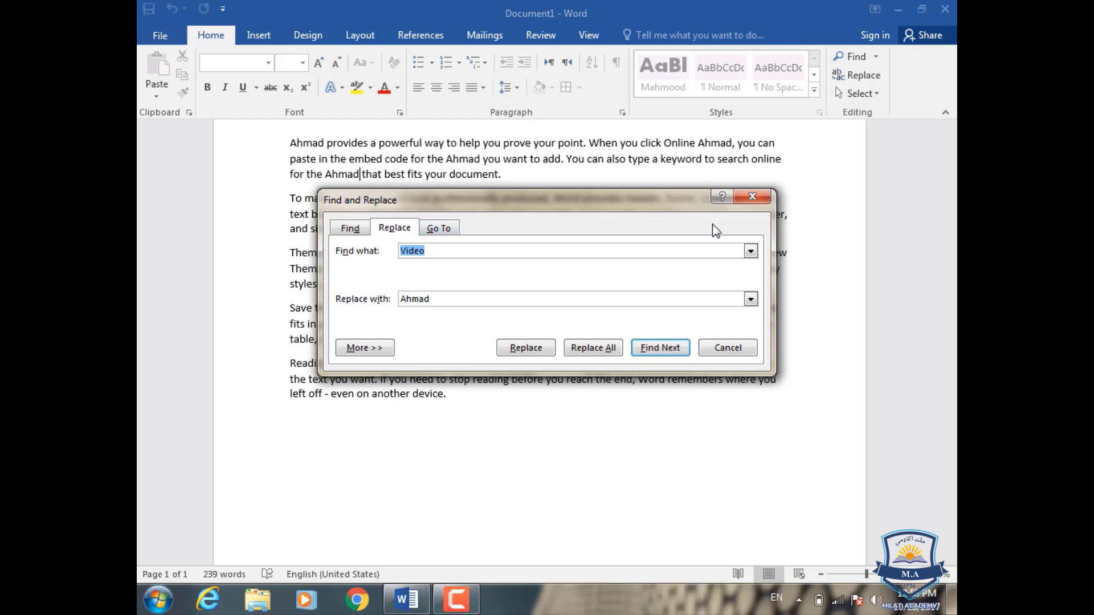
pyautogui.click(752, 196)
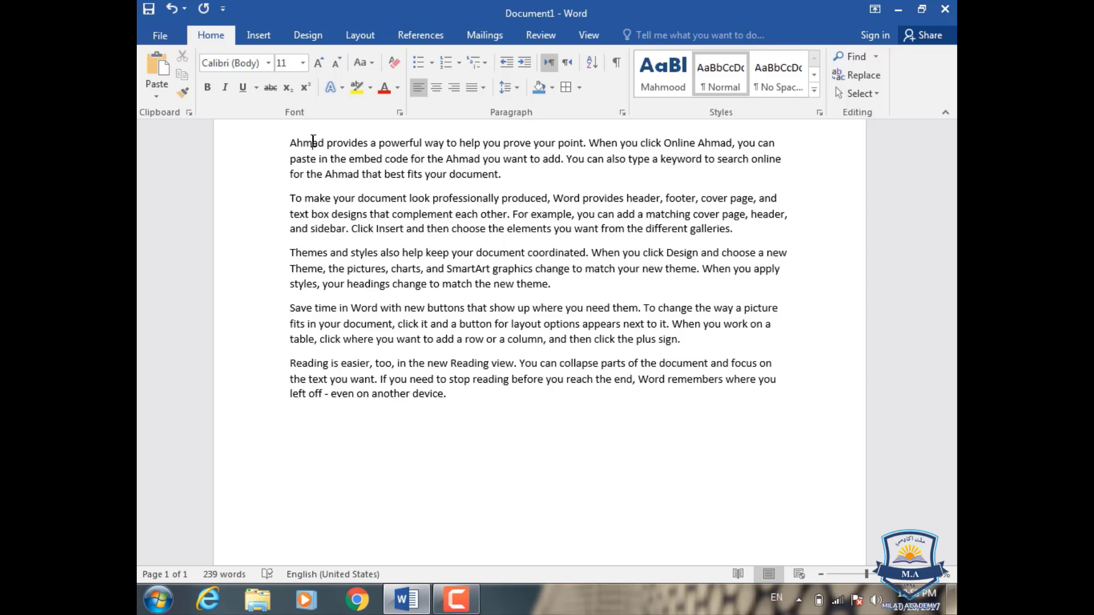
# Step: Open Go To and view its Section and Line targets, leaving Line selected
pyautogui.click(875, 56)
pyautogui.click(851, 114)
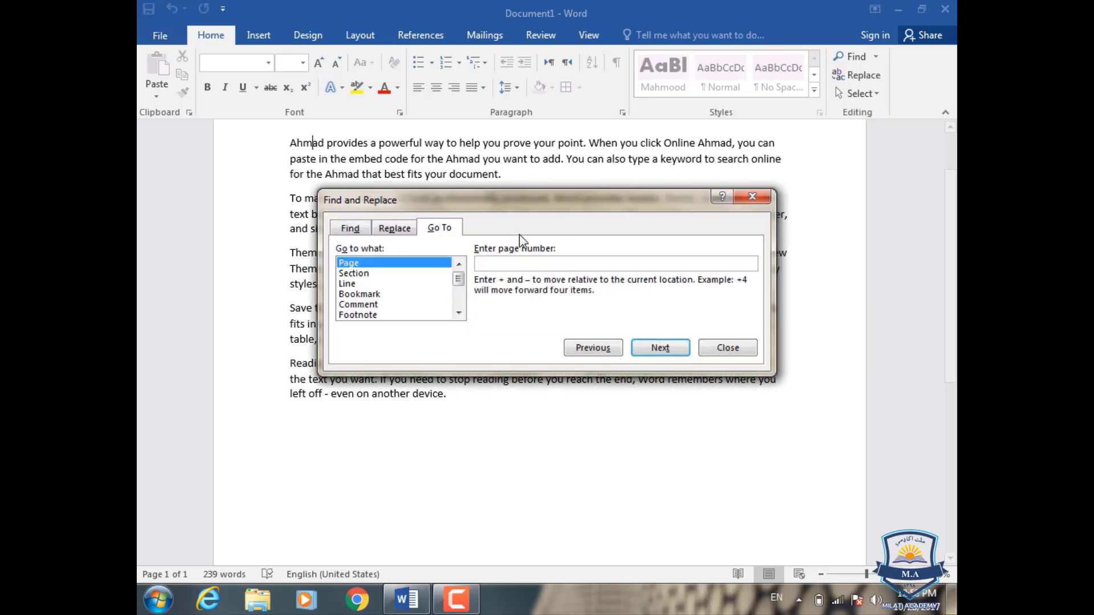
pyautogui.click(371, 275)
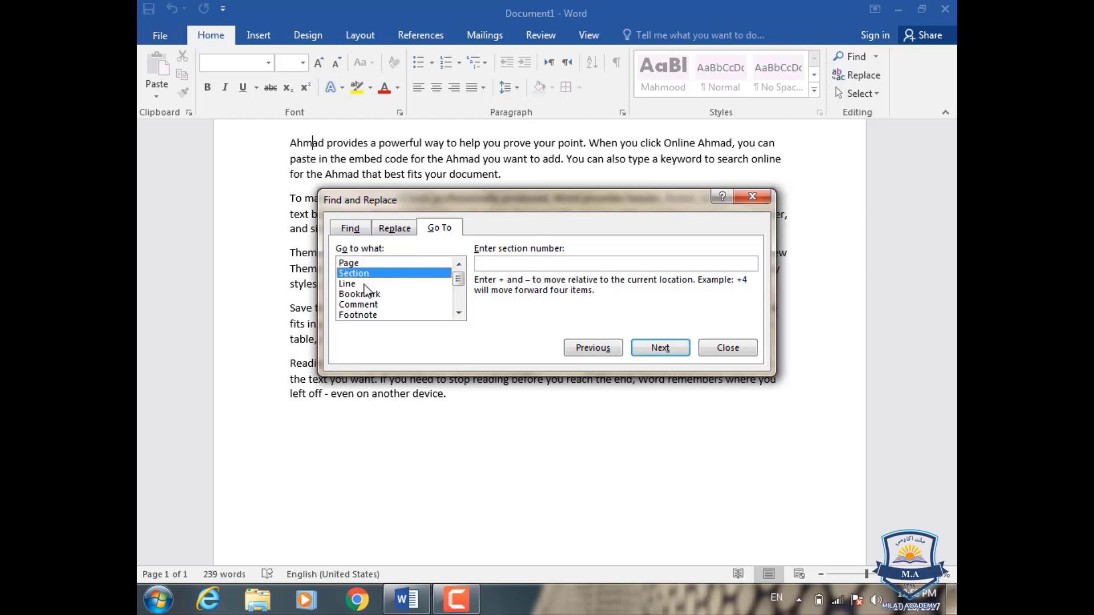
pyautogui.click(366, 284)
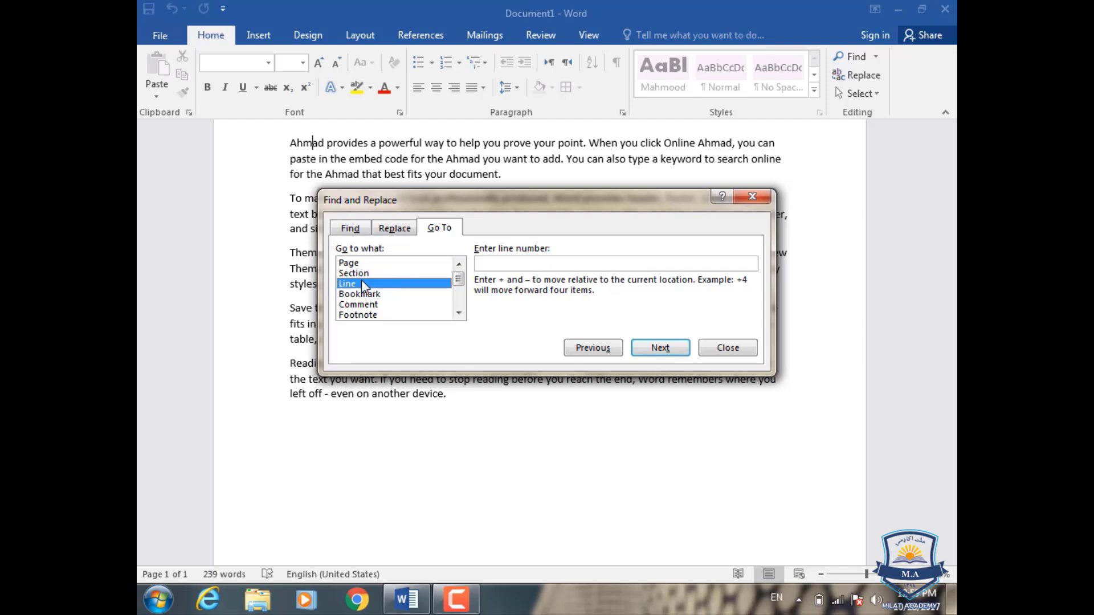
# Step: Examine the available page breaks, section breaks and line numbering options, and close the Go To dialog
pyautogui.click(259, 26)
pyautogui.click(259, 29)
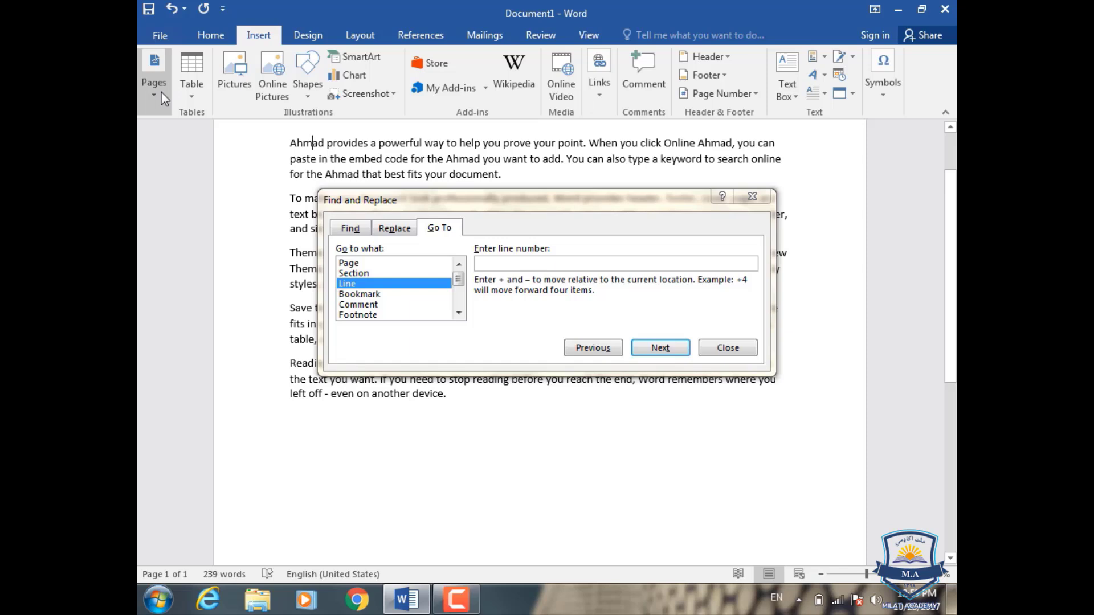
pyautogui.click(369, 37)
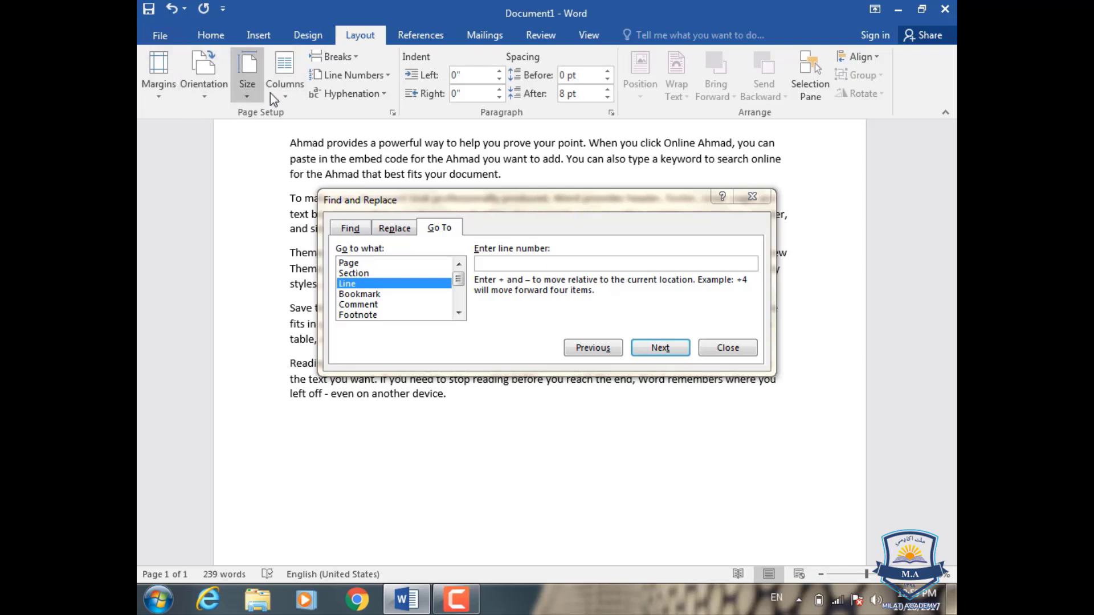
pyautogui.click(352, 58)
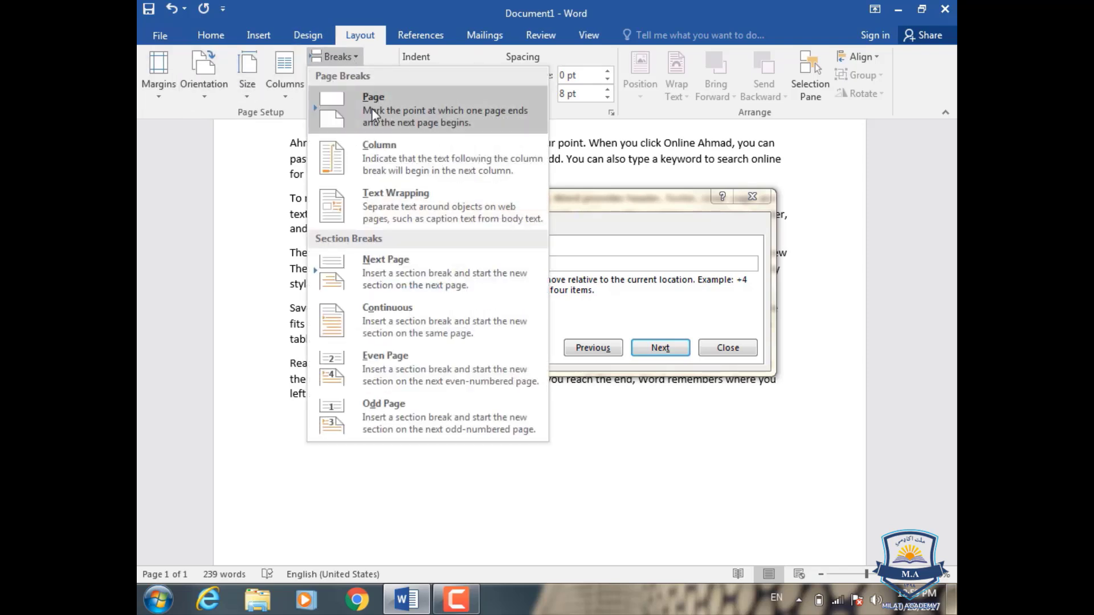
pyautogui.click(235, 244)
pyautogui.click(364, 75)
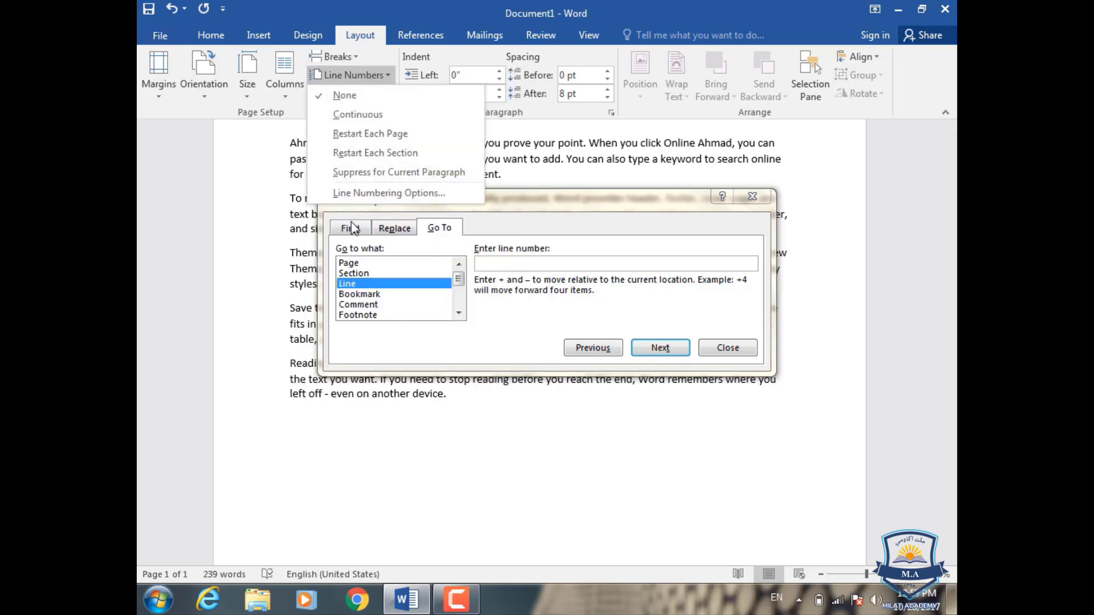
pyautogui.click(233, 205)
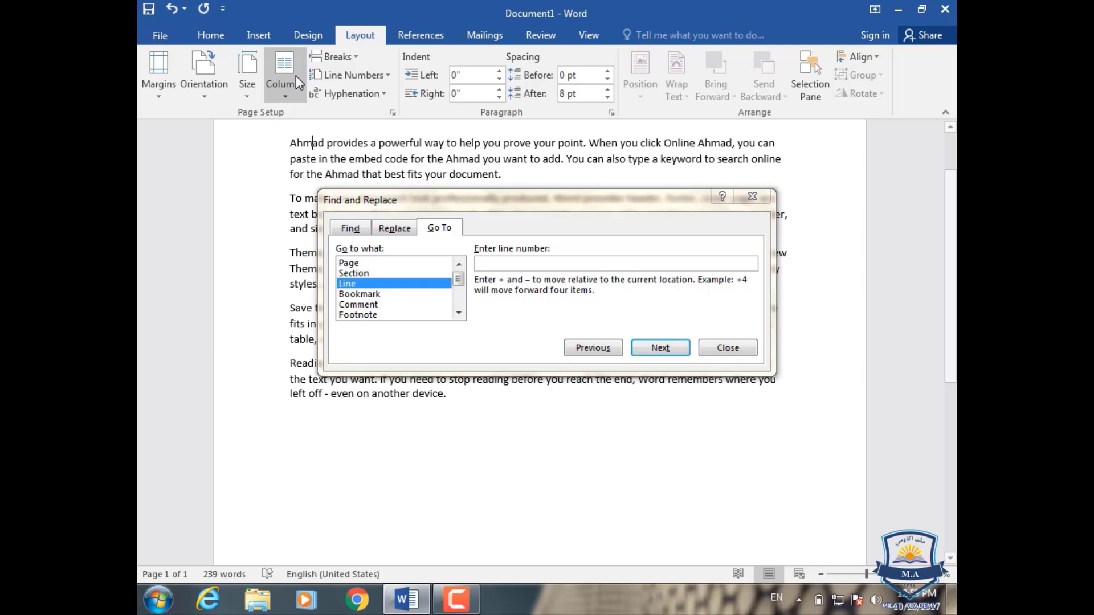
pyautogui.click(354, 56)
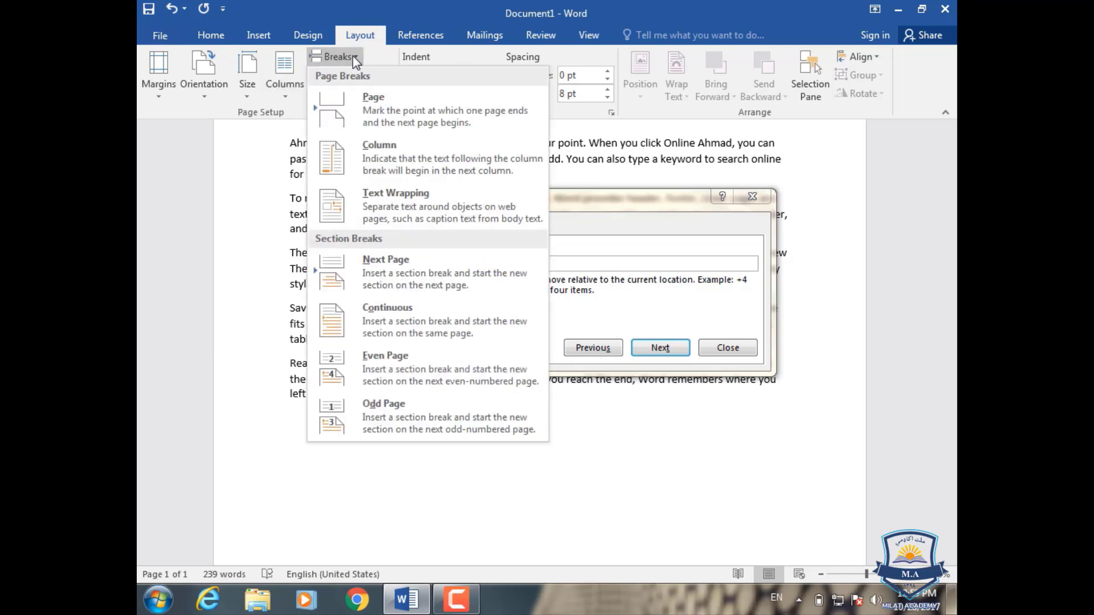
pyautogui.click(251, 216)
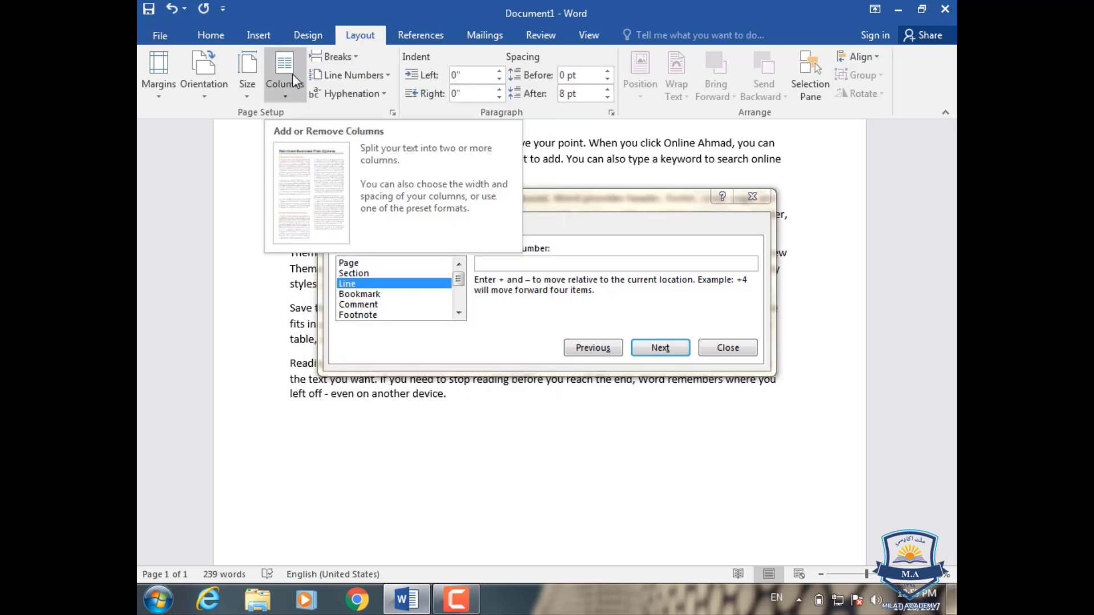
pyautogui.click(732, 349)
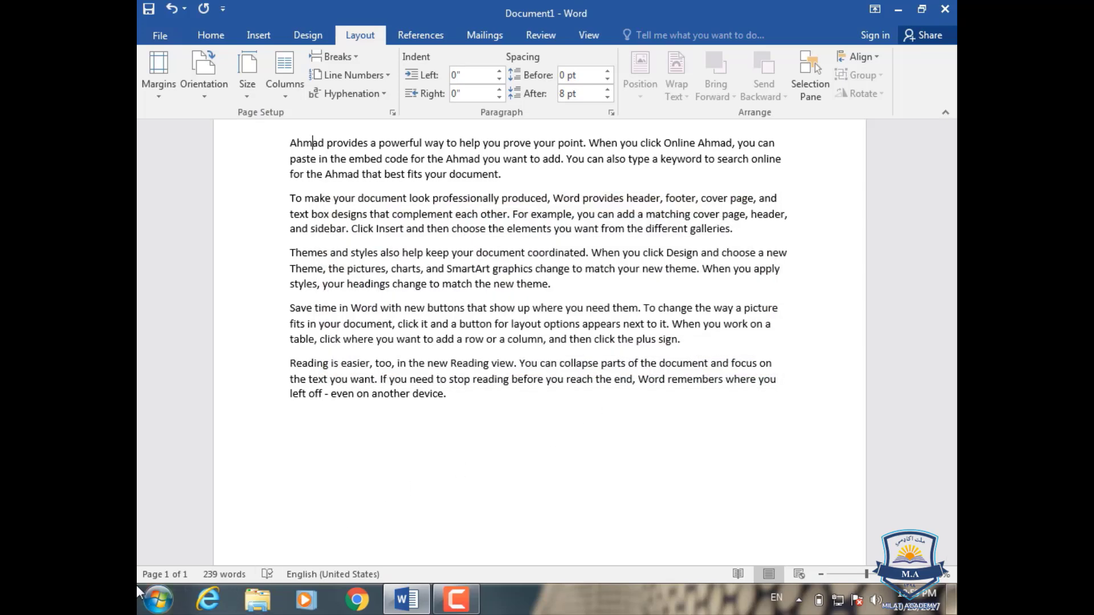
pyautogui.click(157, 598)
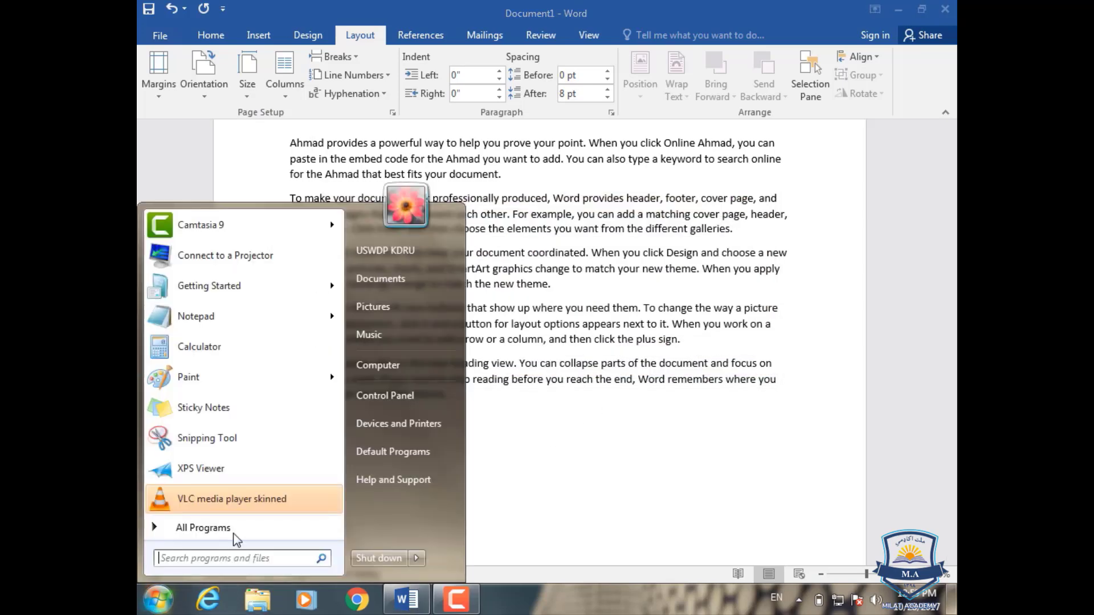
pyautogui.click(648, 519)
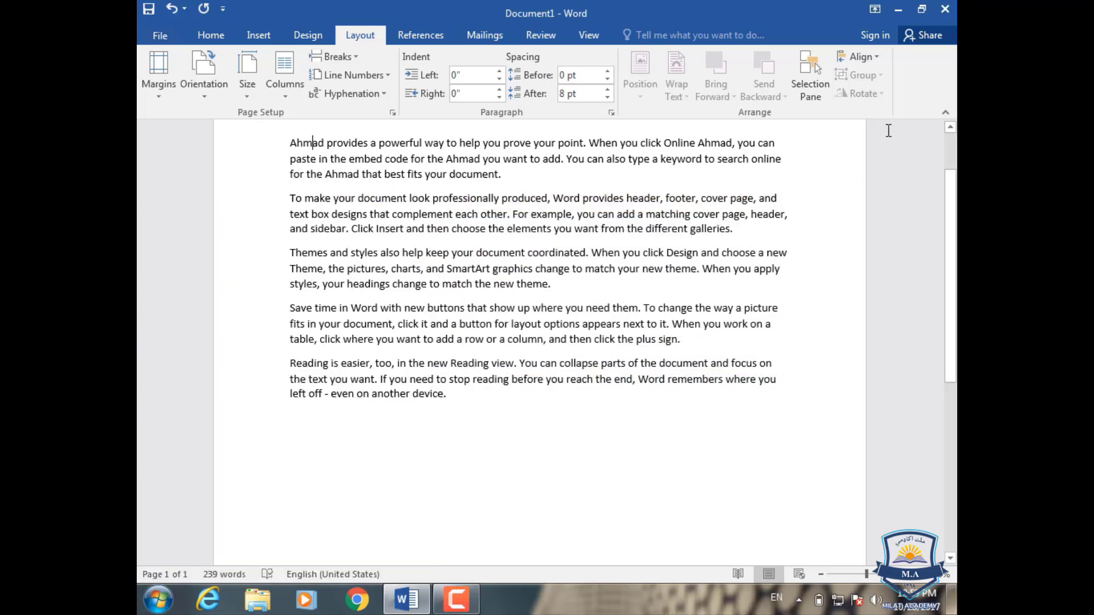
# Step: Go to line 5 of the document with Go To, and close the dialog
pyautogui.click(221, 37)
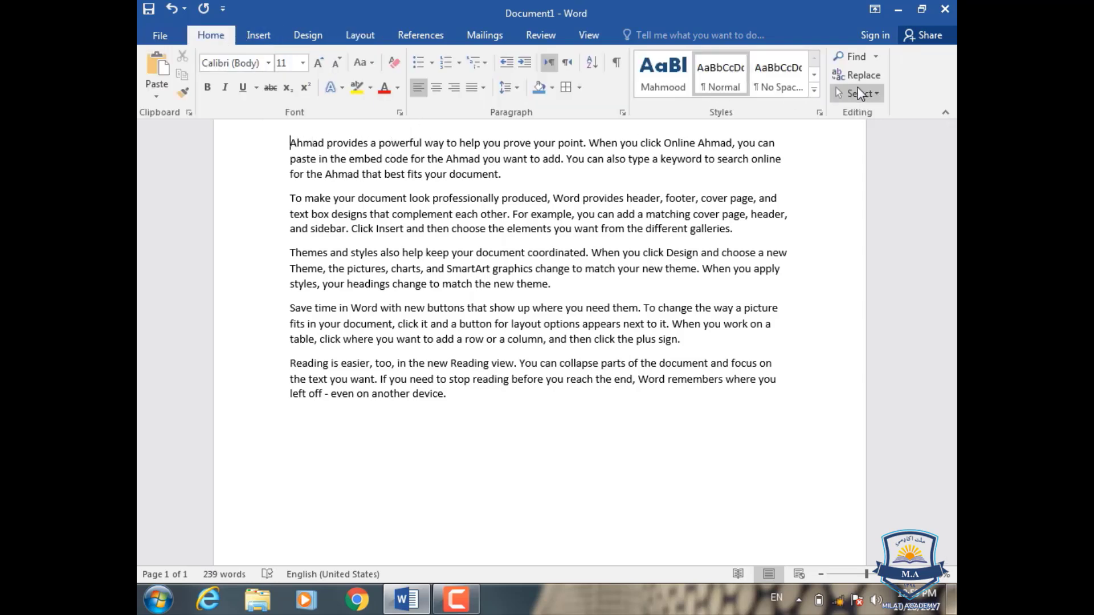
pyautogui.click(877, 77)
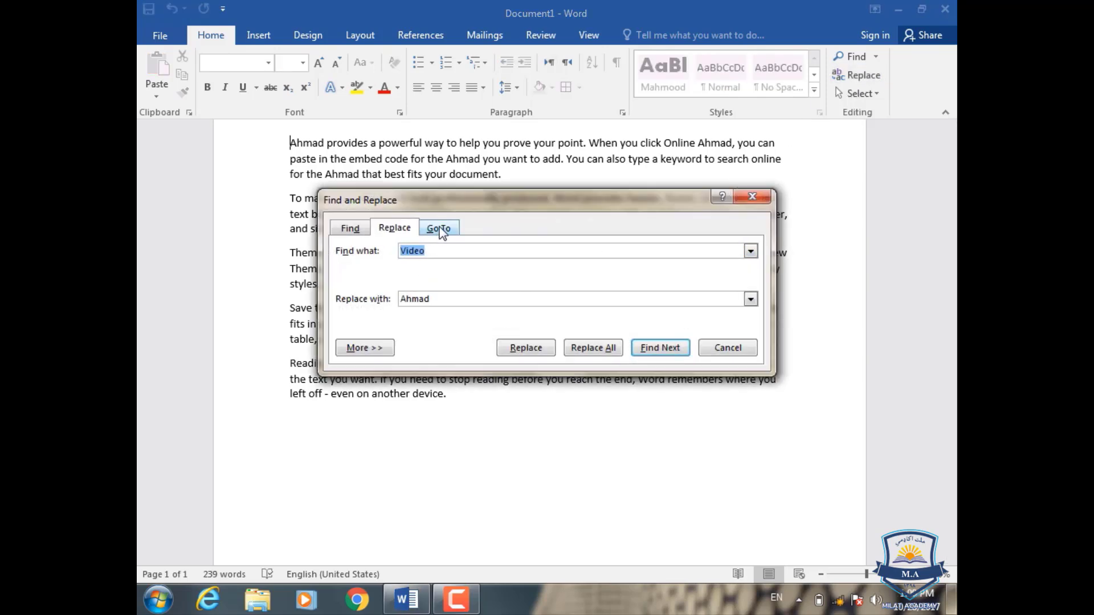
pyautogui.click(439, 228)
pyautogui.click(444, 285)
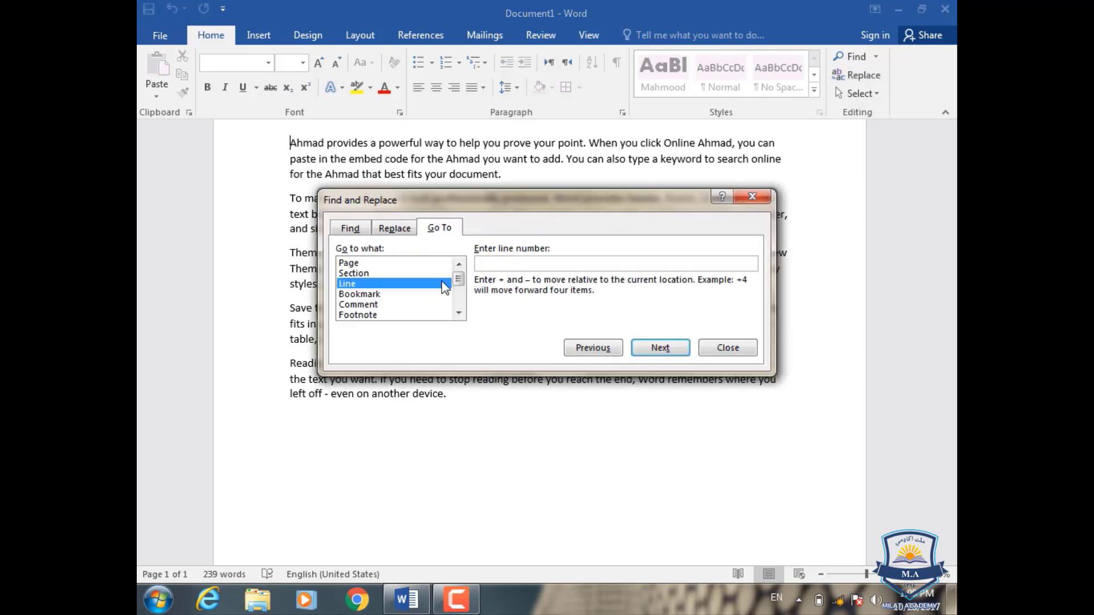
pyautogui.click(504, 265)
pyautogui.write('5')
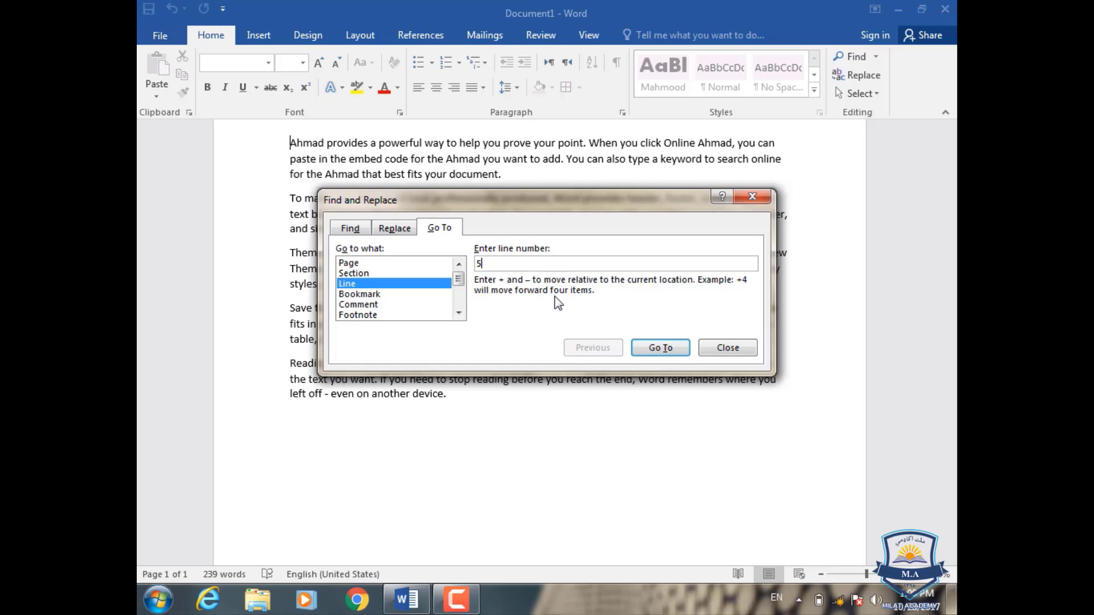
pyautogui.click(641, 342)
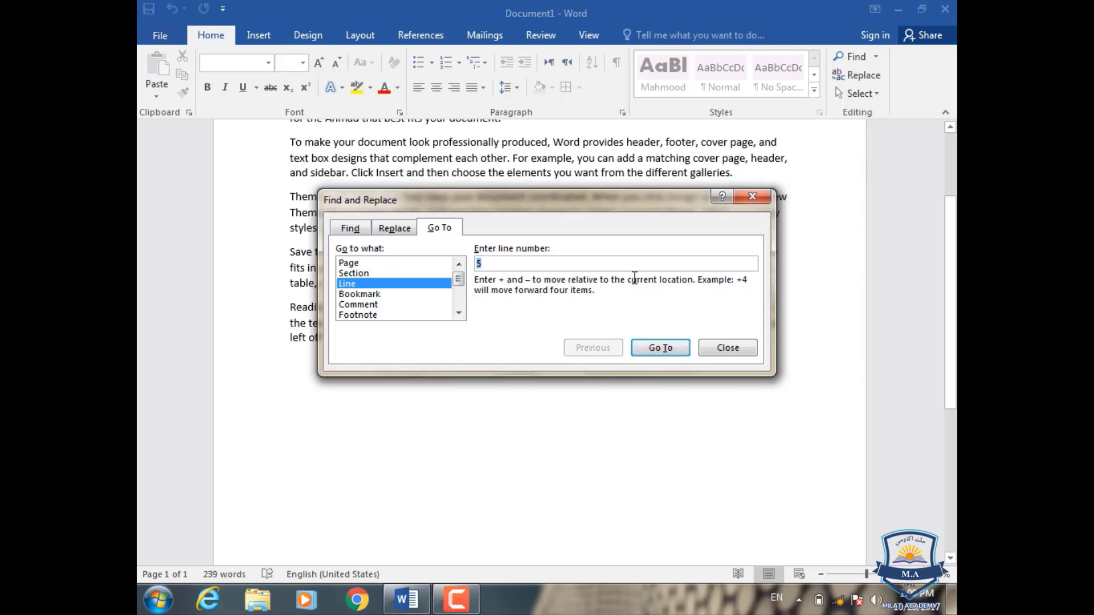
pyautogui.click(735, 349)
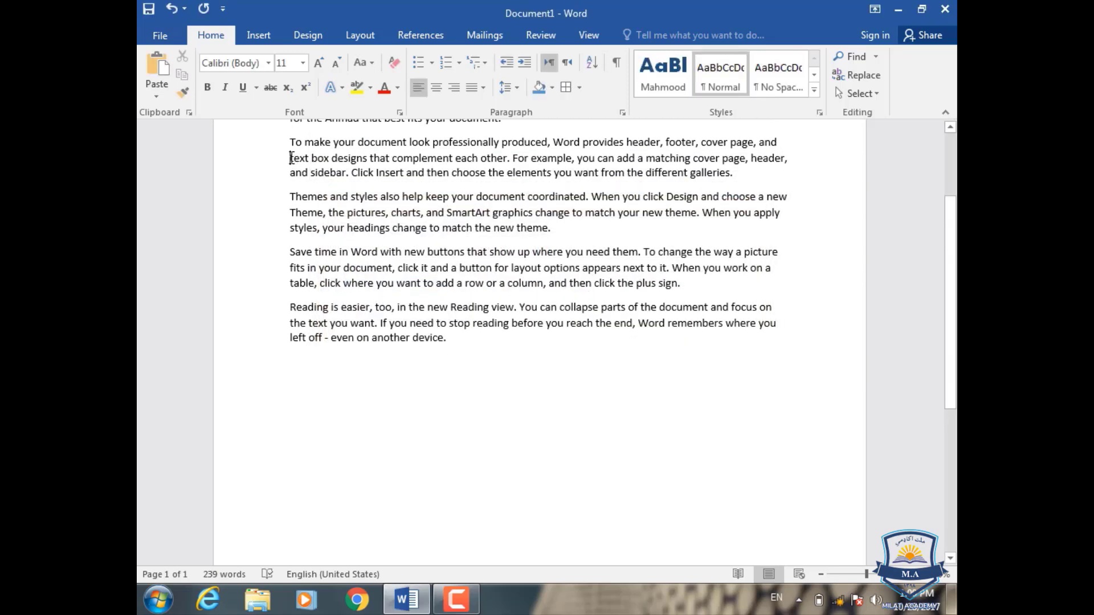
pyautogui.scroll(3, 291, 157)
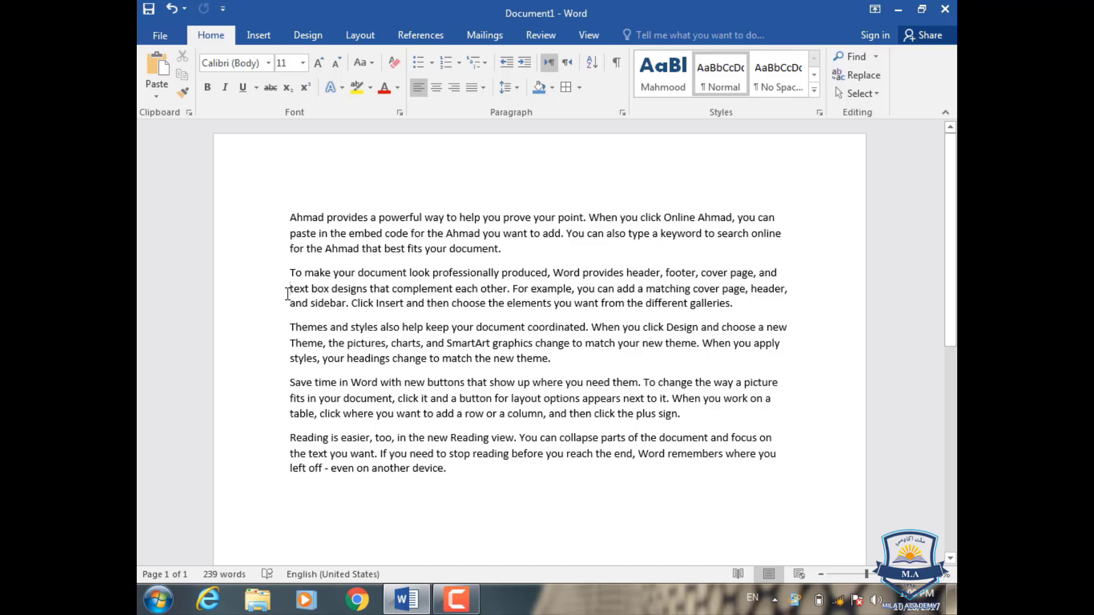
# Step: Insert an empty paragraph after the second paragraph, which ends with "the different galleries."
pyautogui.click(503, 251)
pyautogui.click(749, 303)
pyautogui.press('Return')
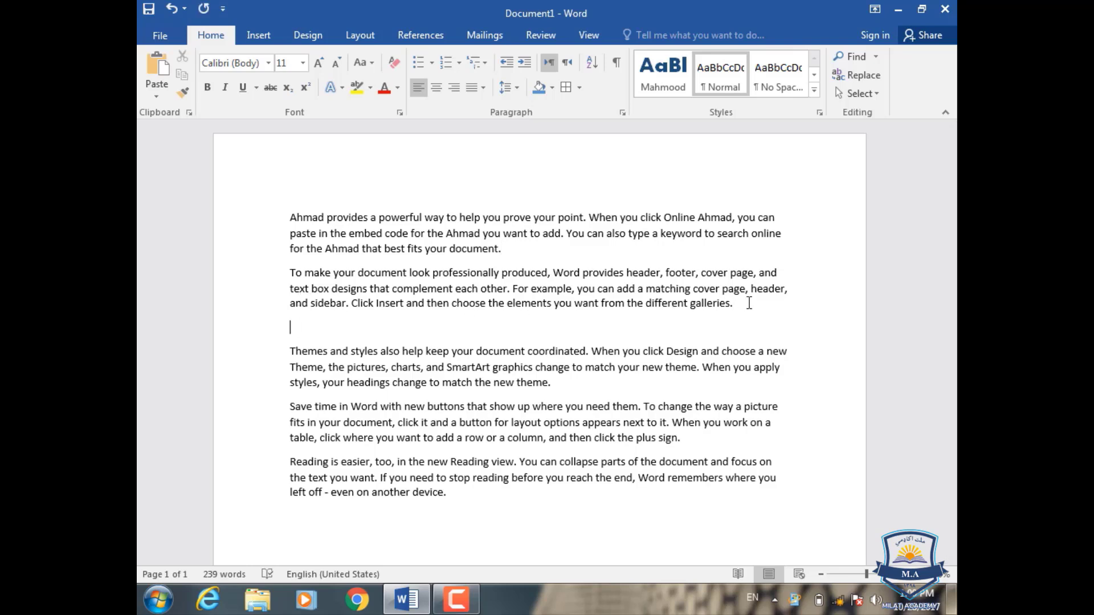
# Step: Go to line 7 of the document with Go To, close the dialog and check the cursor's line
pyautogui.click(876, 56)
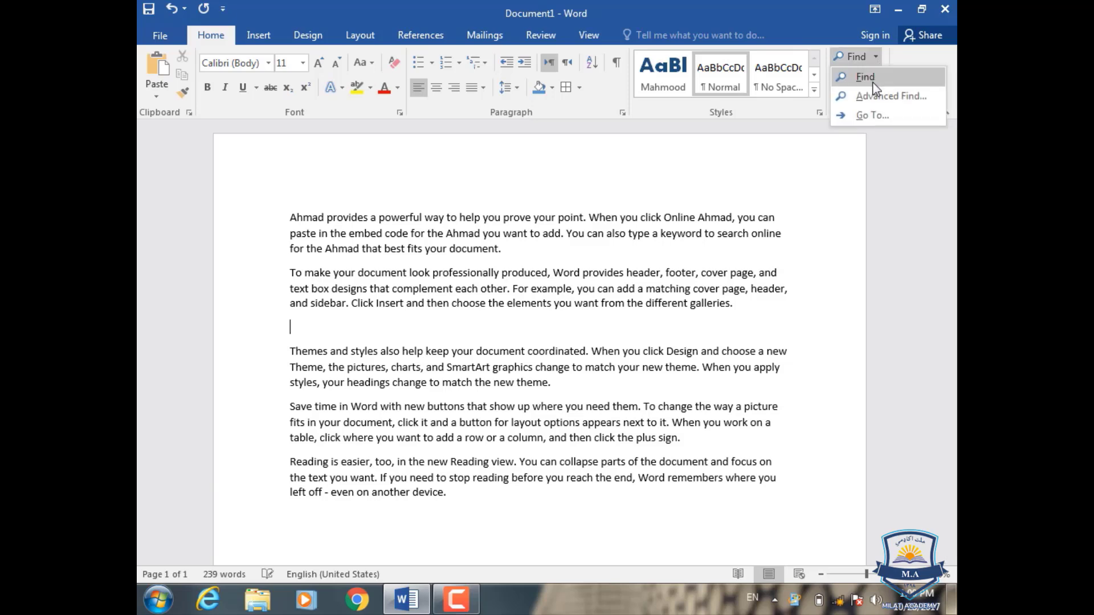
pyautogui.click(870, 113)
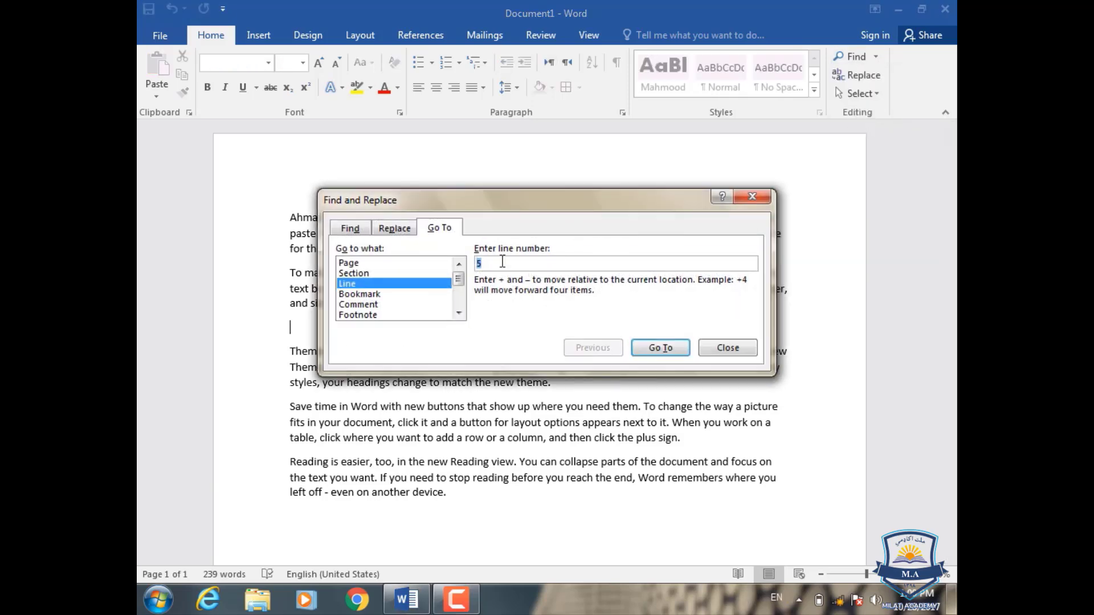
pyautogui.write('7')
pyautogui.click(665, 351)
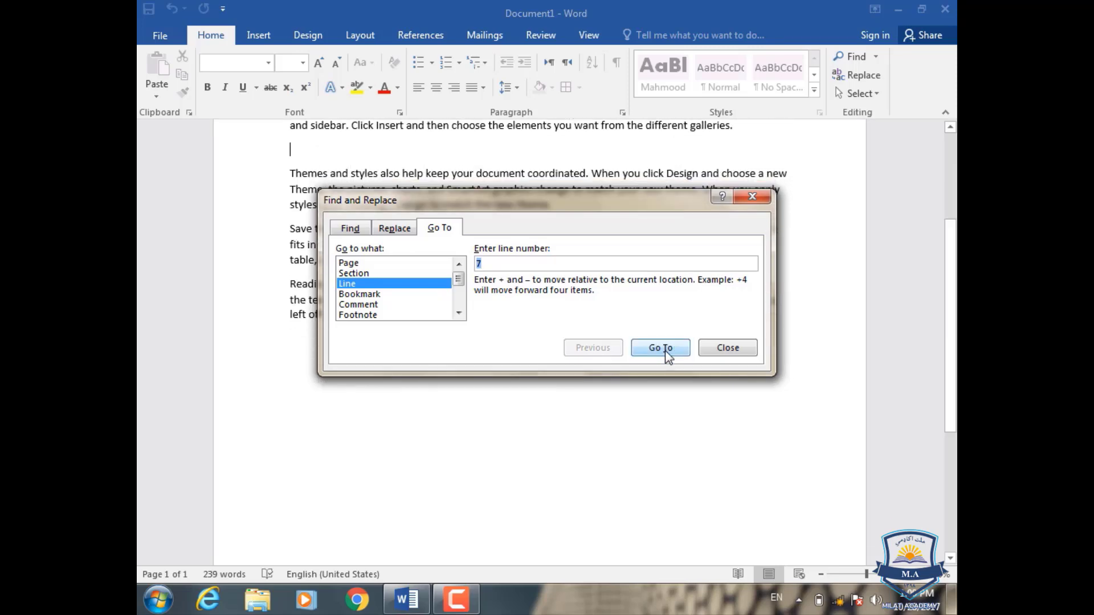
pyautogui.click(740, 349)
pyautogui.scroll(5, 369, 263)
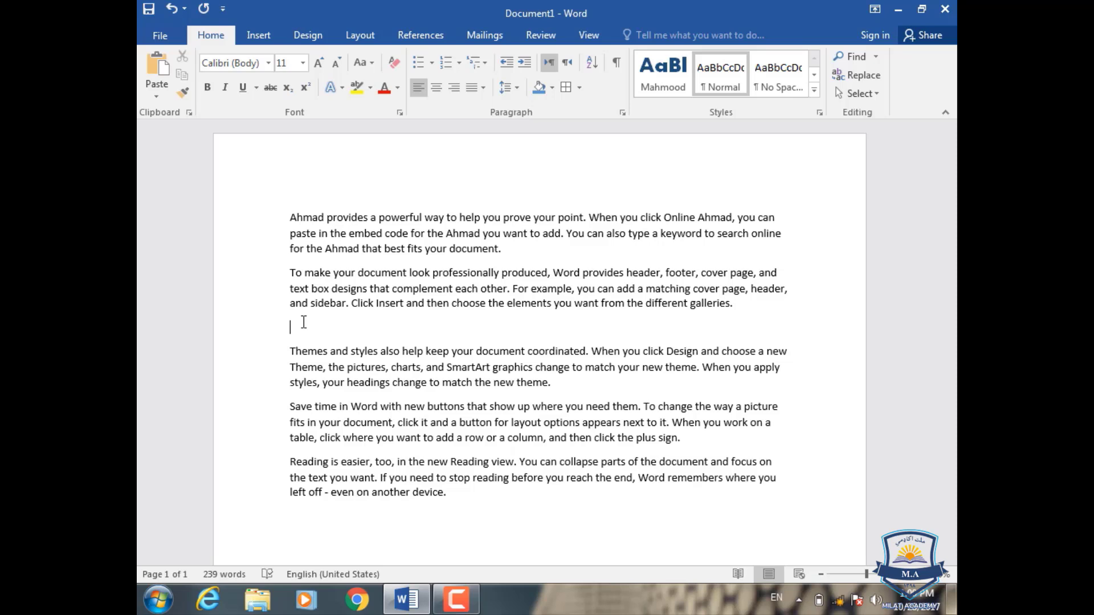
pyautogui.click(291, 351)
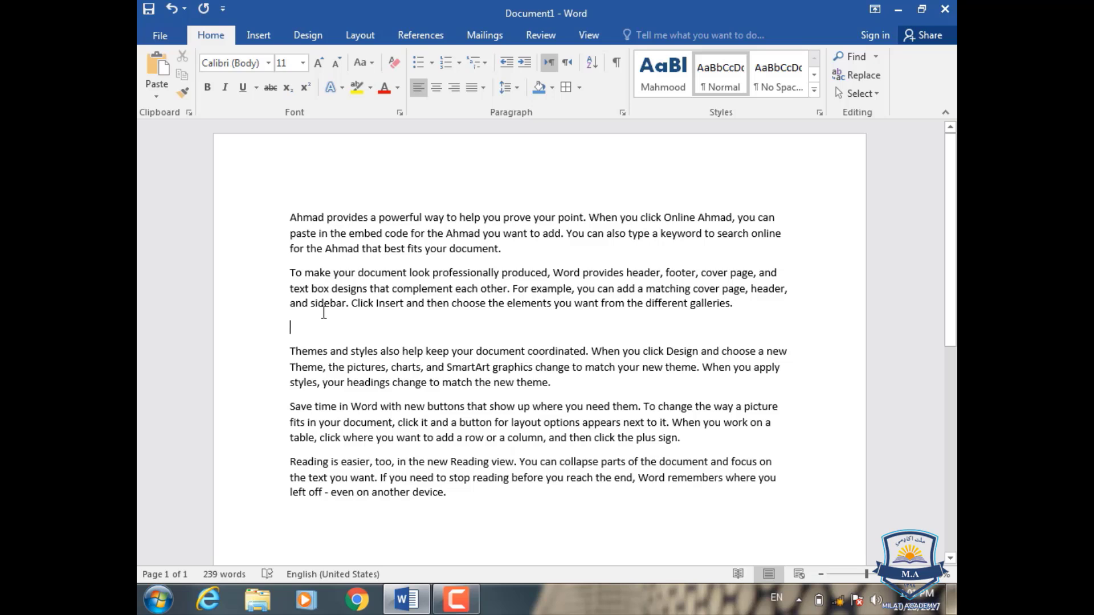
pyautogui.click(876, 57)
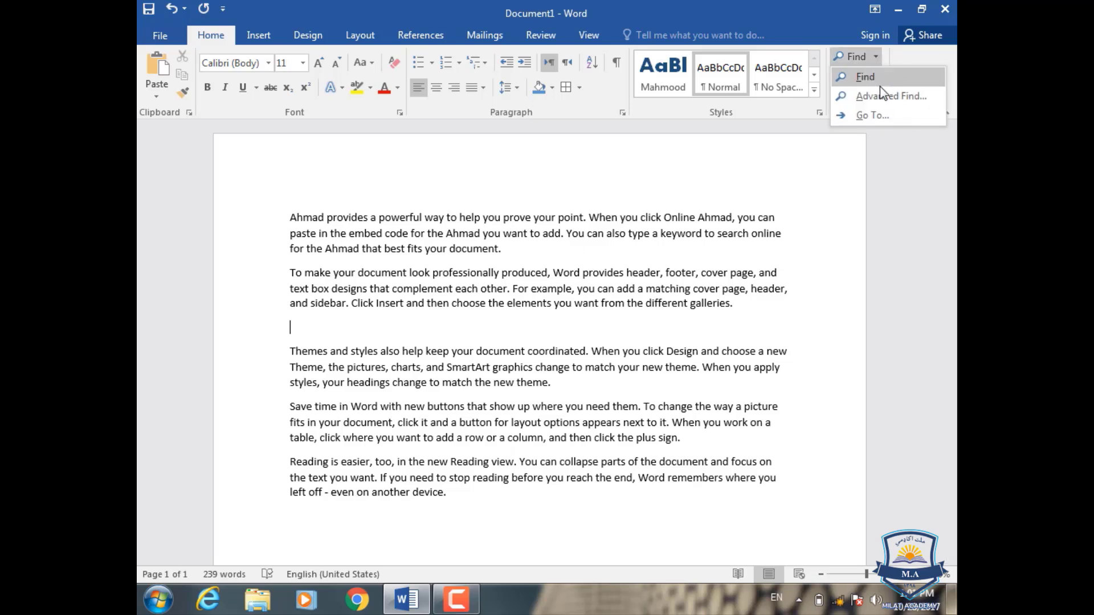
pyautogui.click(801, 128)
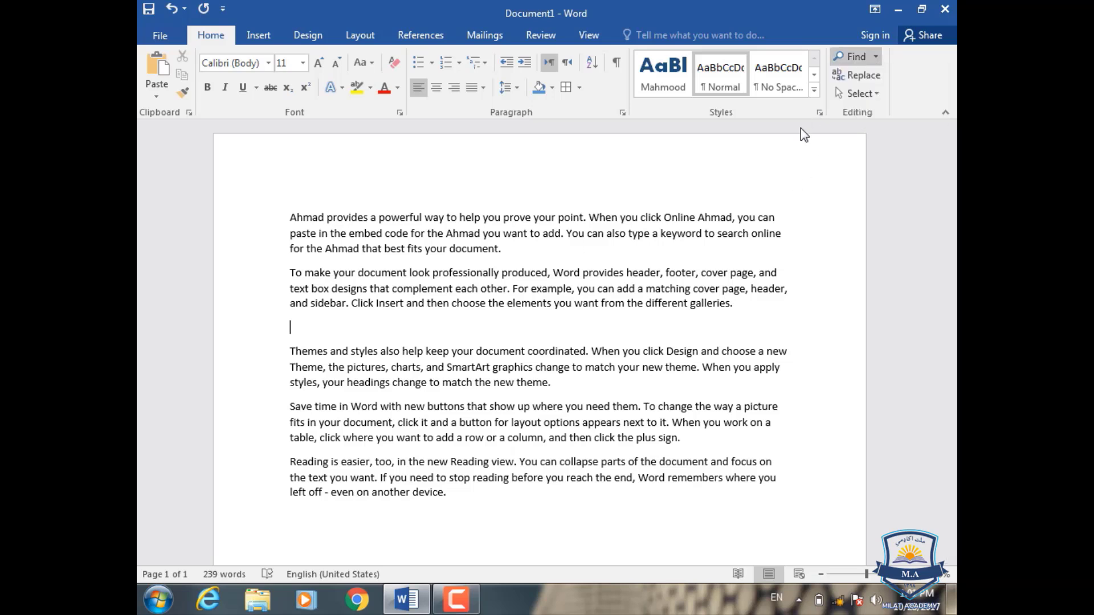
# Step: Delete all the document text and generate new sample text with =rand() followed by =rand(150)
pyautogui.click(877, 95)
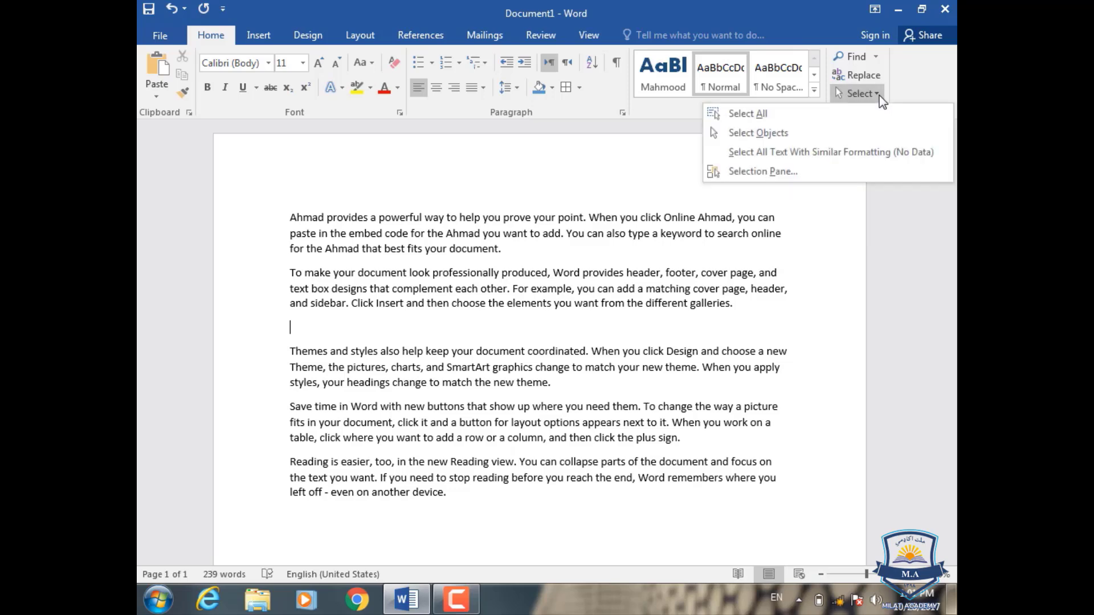
pyautogui.click(829, 114)
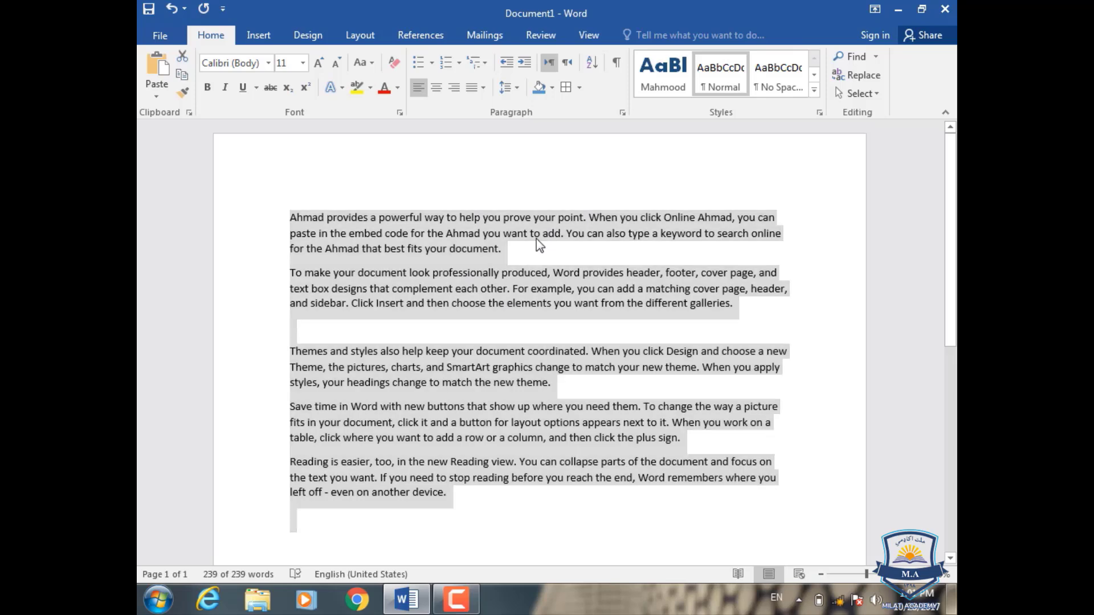
pyautogui.press('Delete')
pyautogui.write('=ra')
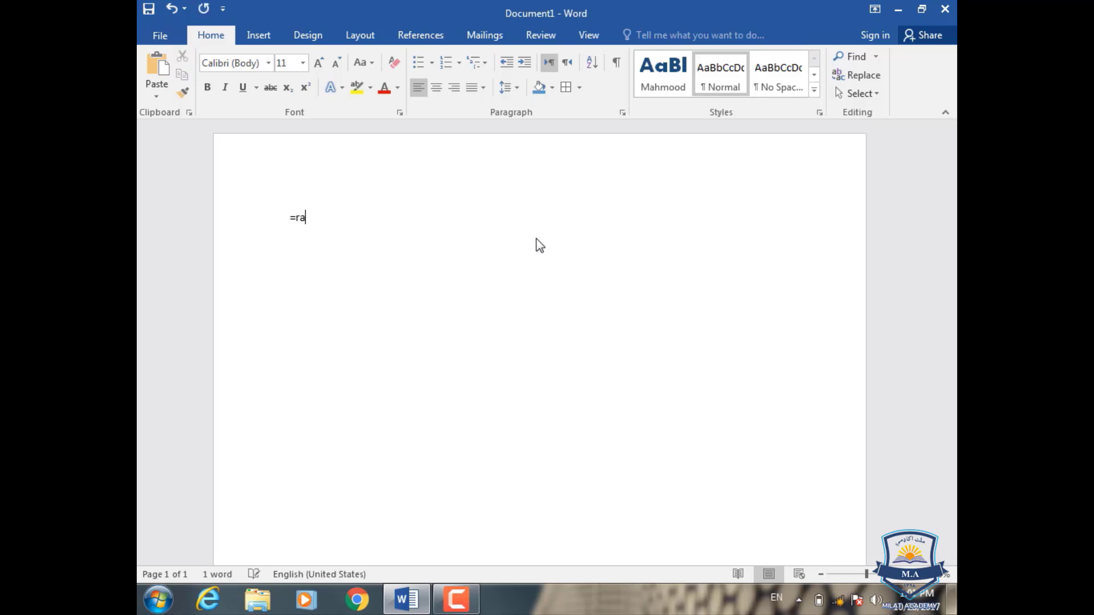
pyautogui.write('nd()')
pyautogui.press('Return')
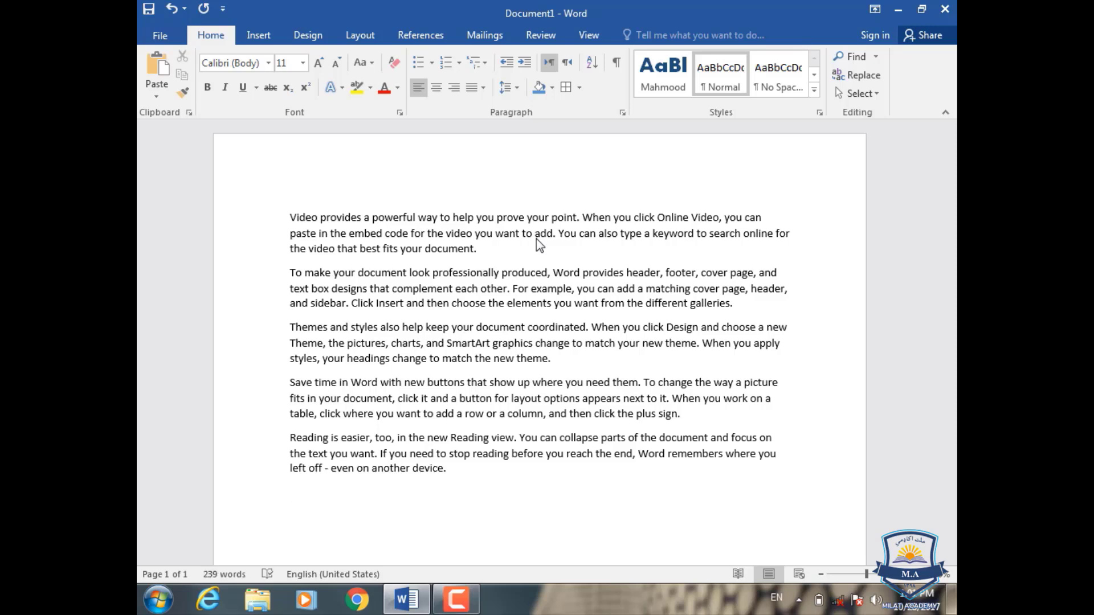
pyautogui.write('=rand(150)')
pyautogui.press('Return')
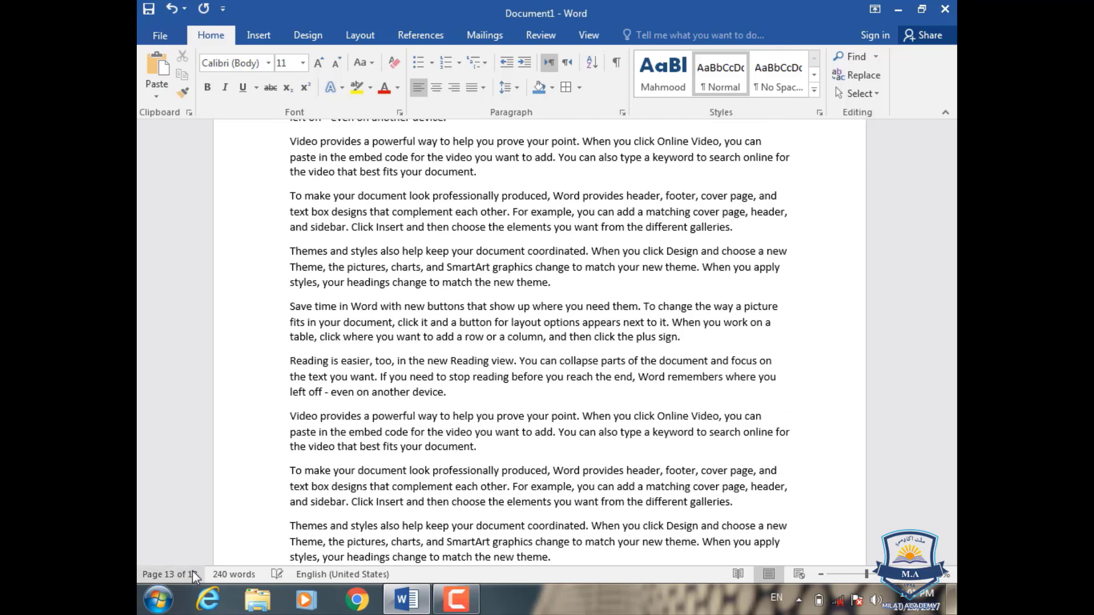
# Step: Select all the text in the document and look through the selected pages
pyautogui.click(860, 93)
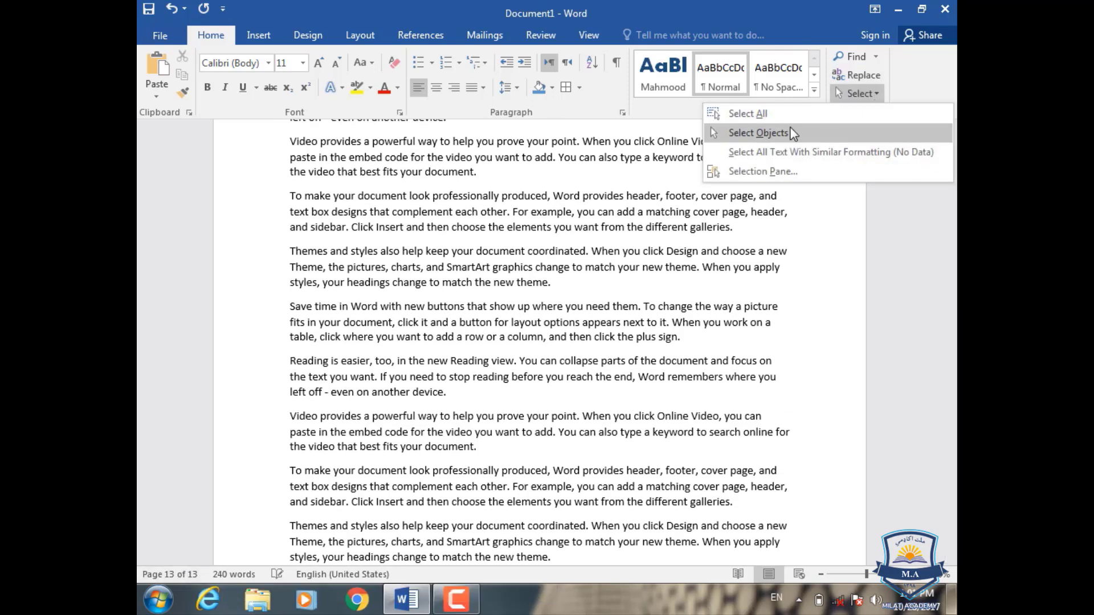
pyautogui.click(747, 113)
pyautogui.scroll(-5, 305, 285)
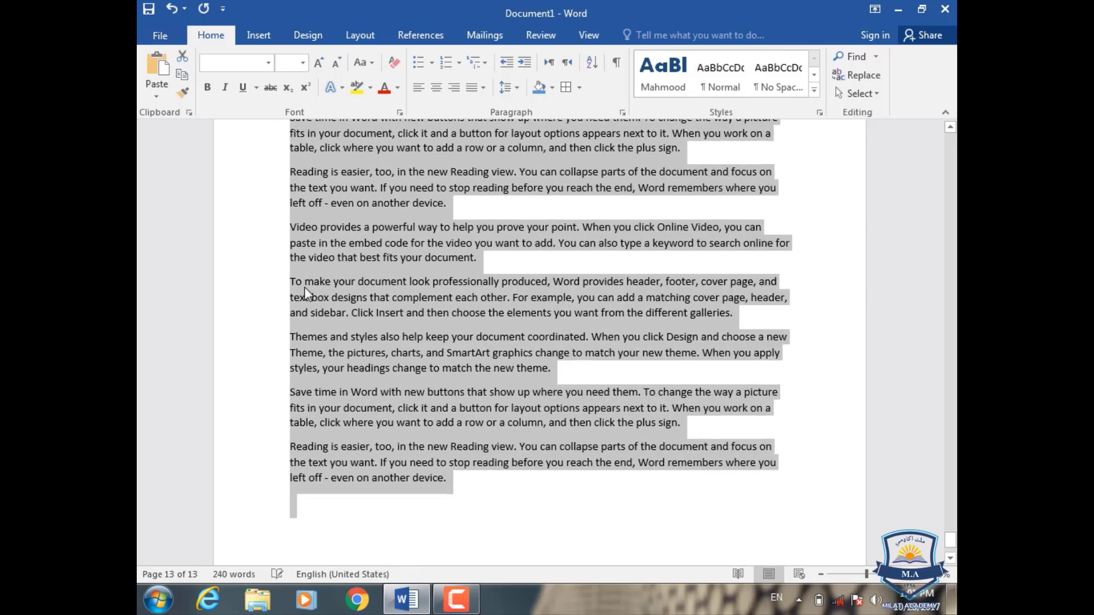
pyautogui.scroll(4, 299, 292)
pyautogui.scroll(5, 299, 290)
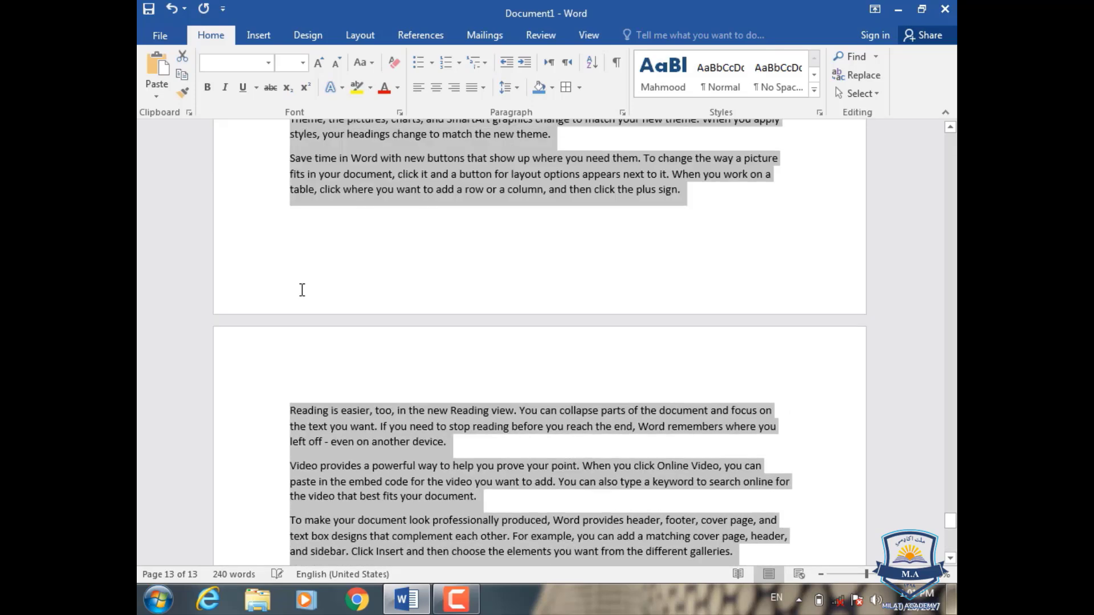
pyautogui.scroll(3, 302, 277)
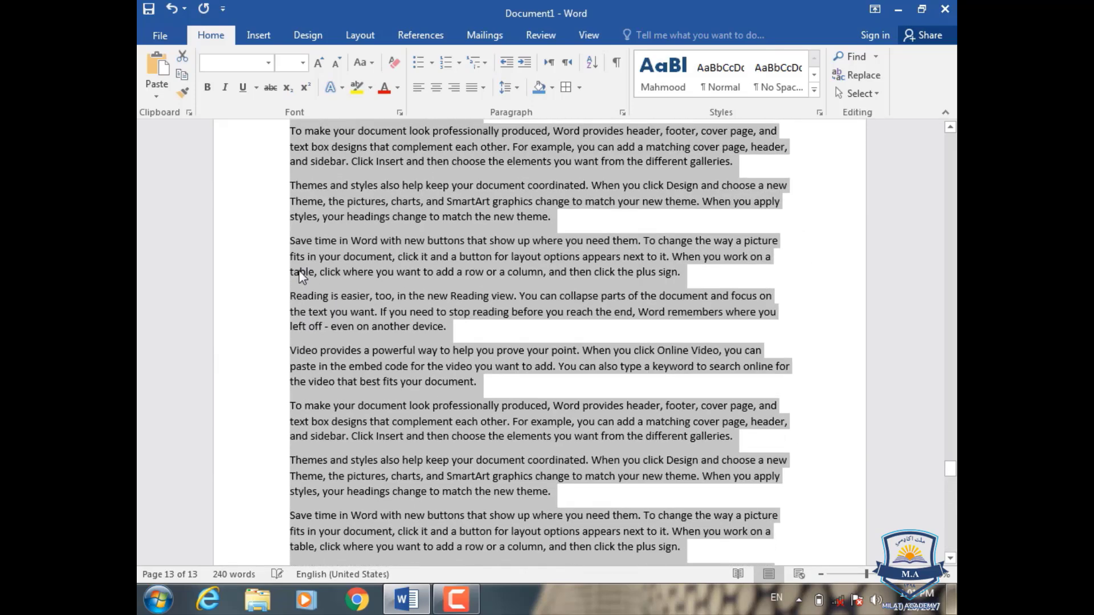
# Step: Select only the line starting "table, click where you want", clear that selection and reselect the entire document
pyautogui.click(267, 273)
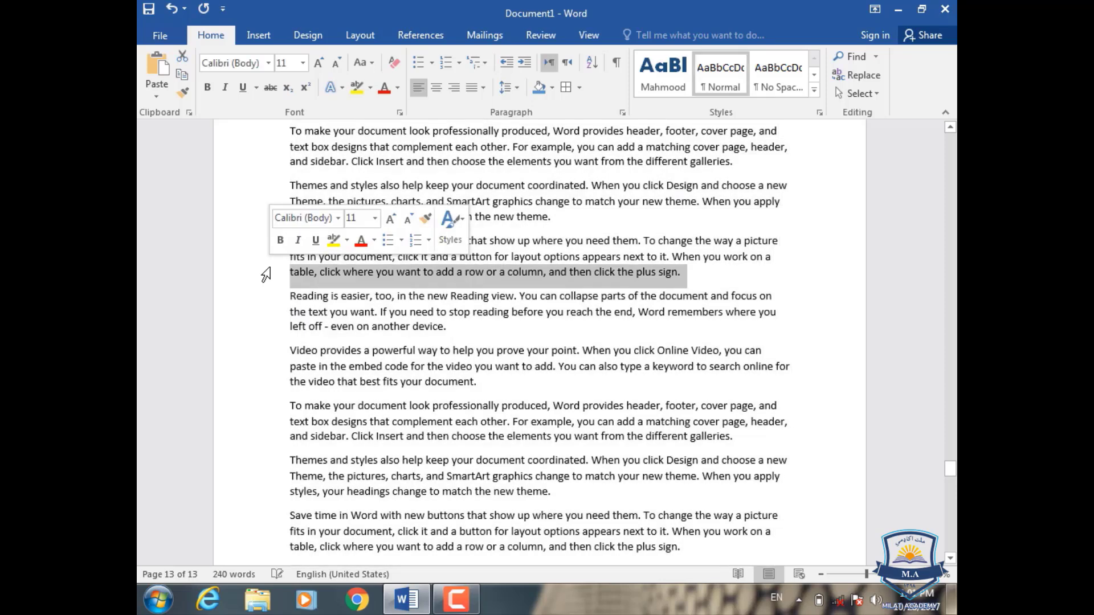
pyautogui.click(723, 296)
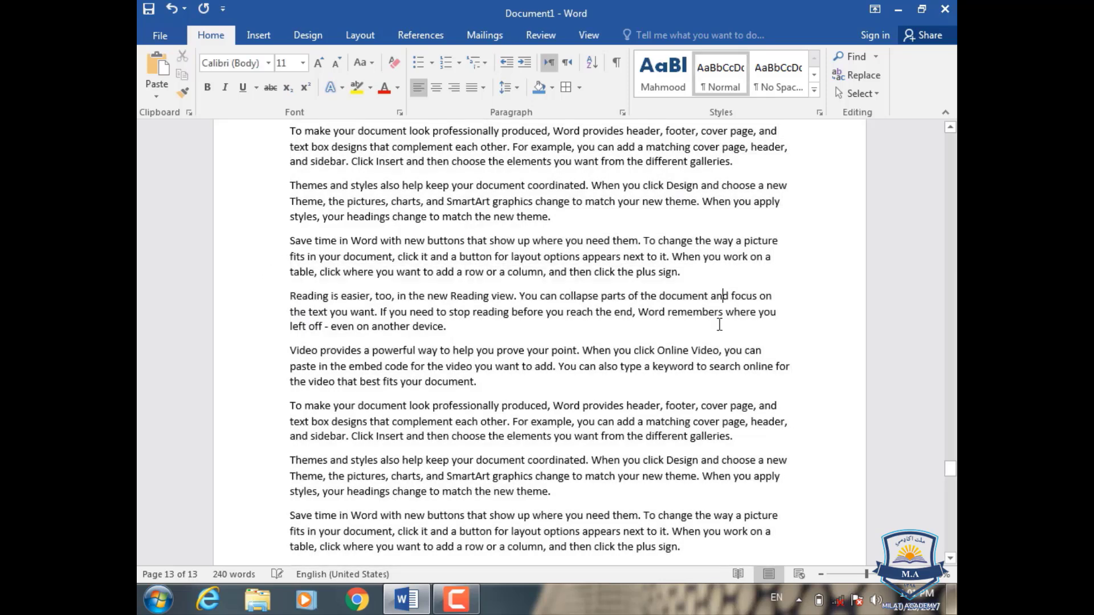
pyautogui.hotkey('ctrl', 'a')
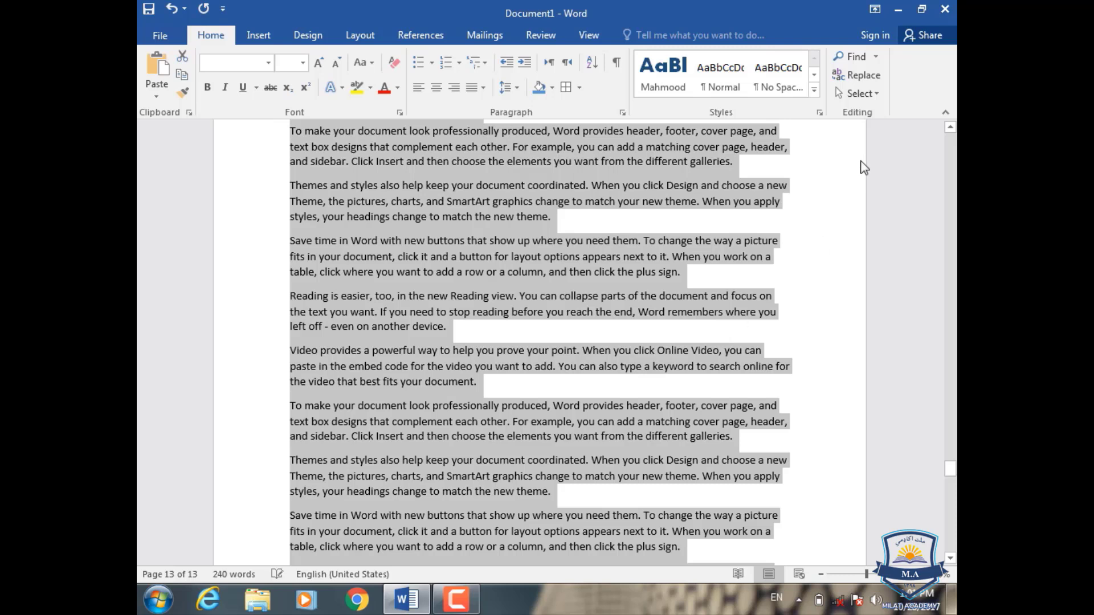
# Step: Try the Select Objects and Select All Text With Similar Formatting options, and clear the text selection
pyautogui.click(879, 94)
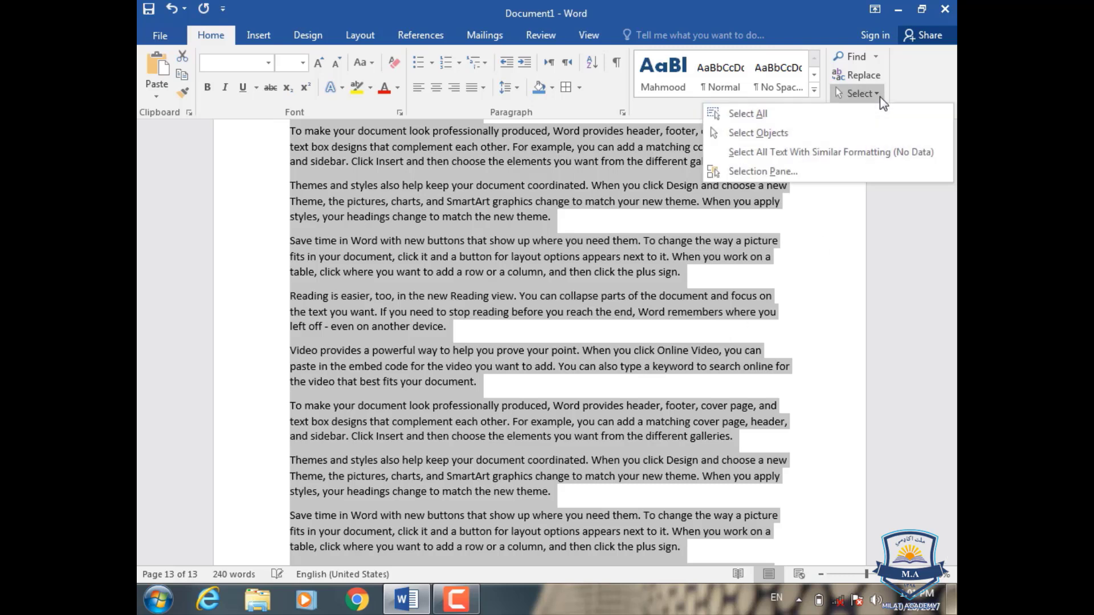
pyautogui.click(792, 132)
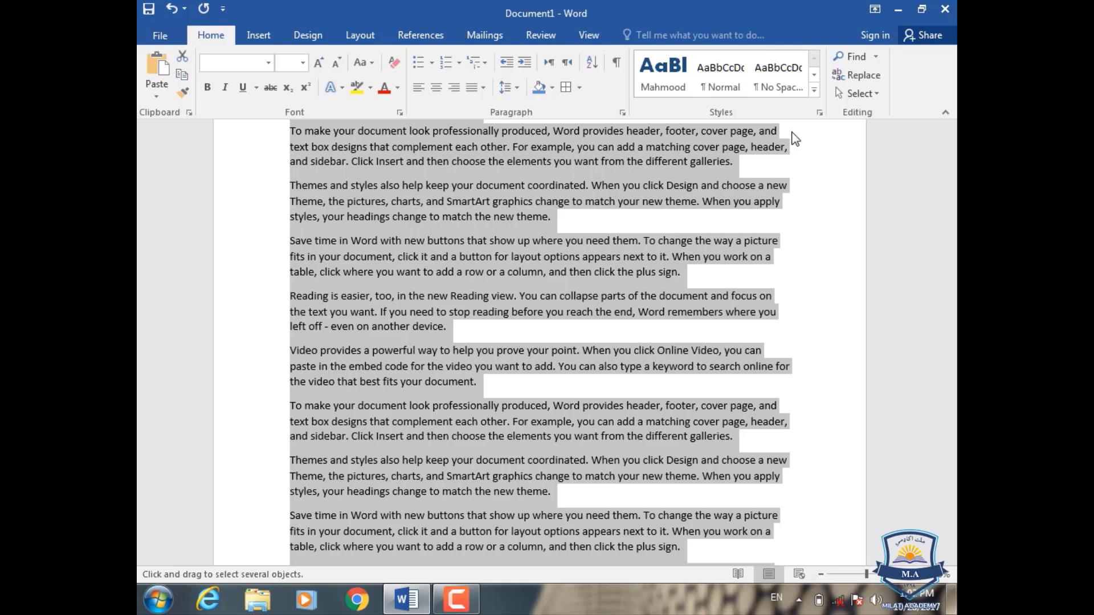
pyautogui.click(856, 93)
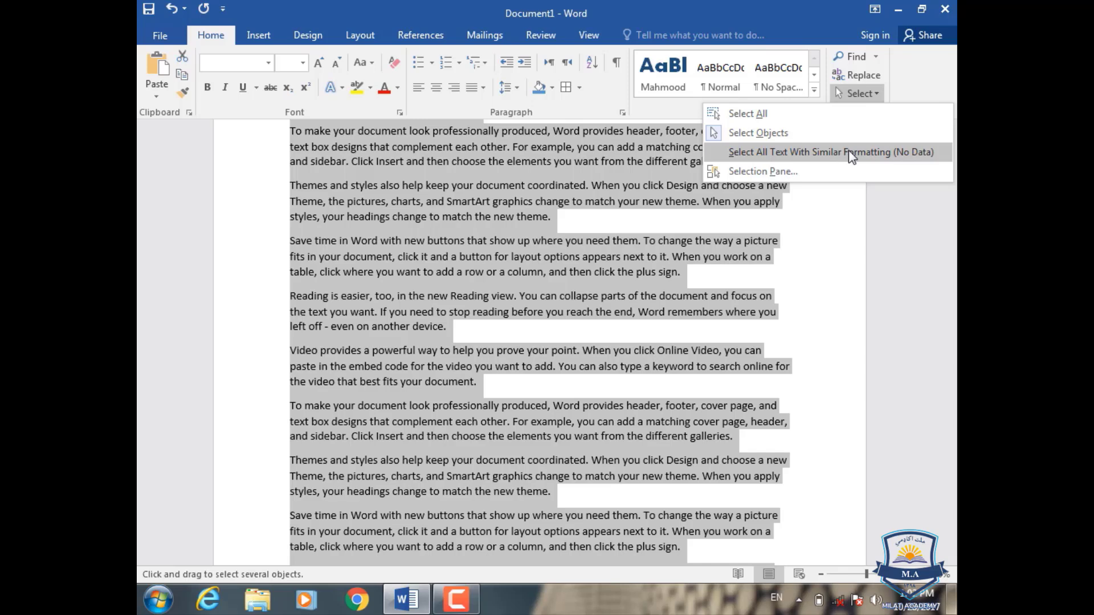
pyautogui.click(851, 153)
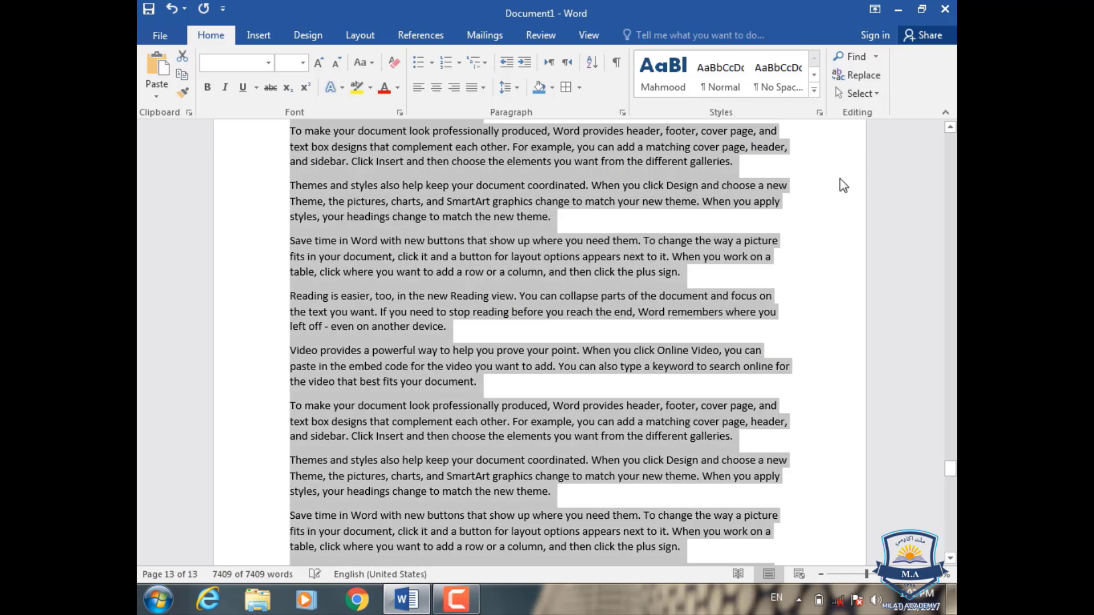
pyautogui.click(842, 172)
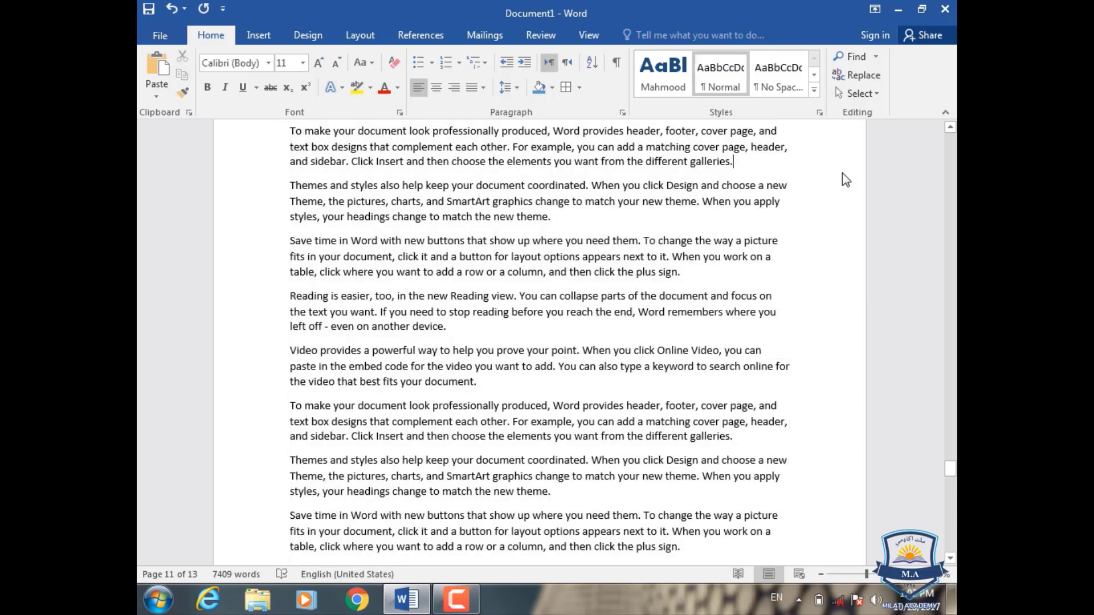
# Step: Format the document's first paragraph in Times New Roman at 18 pt with the lighter blue theme font color
pyautogui.scroll(10, 692, 284)
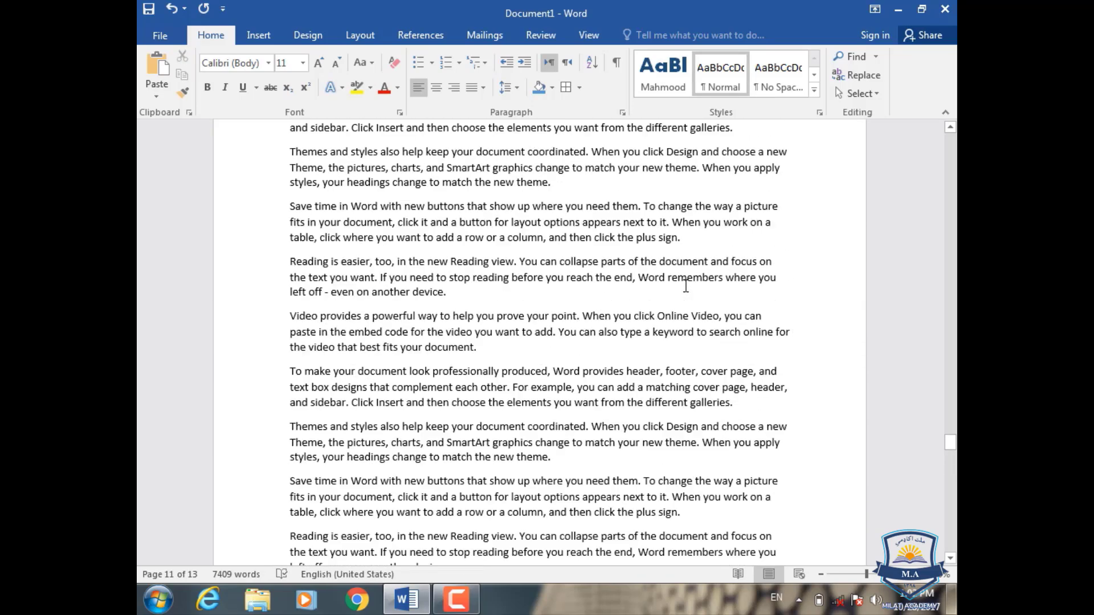
pyautogui.moveTo(955, 437); pyautogui.dragTo(956, 131)
pyautogui.moveTo(479, 248); pyautogui.dragTo(274, 212)
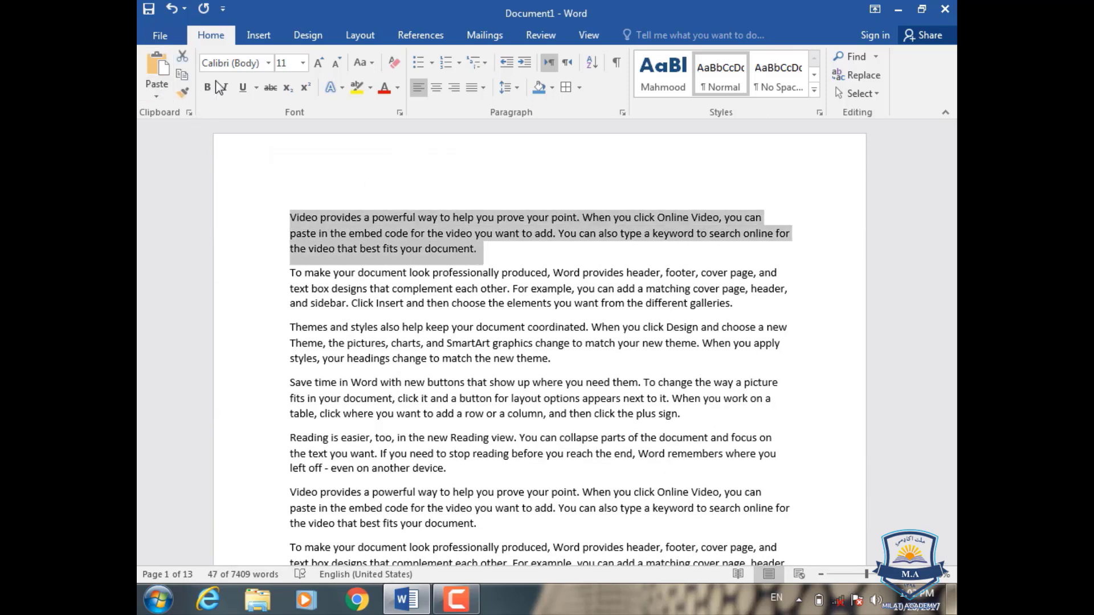
pyautogui.click(268, 63)
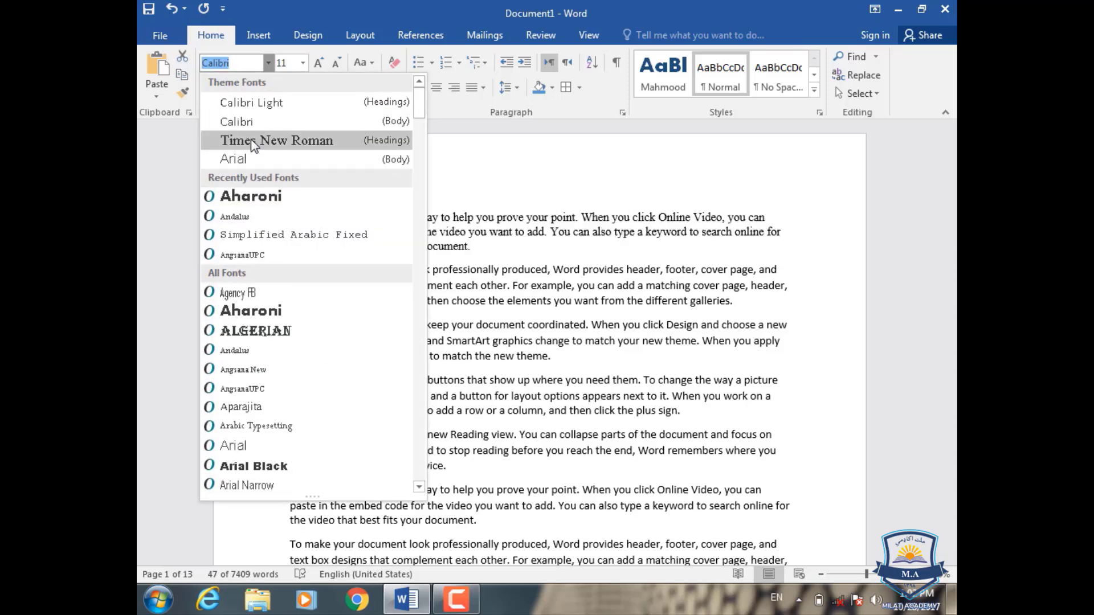
pyautogui.click(251, 139)
pyautogui.click(320, 64)
pyautogui.click(321, 64)
pyautogui.click(320, 64)
pyautogui.click(320, 64)
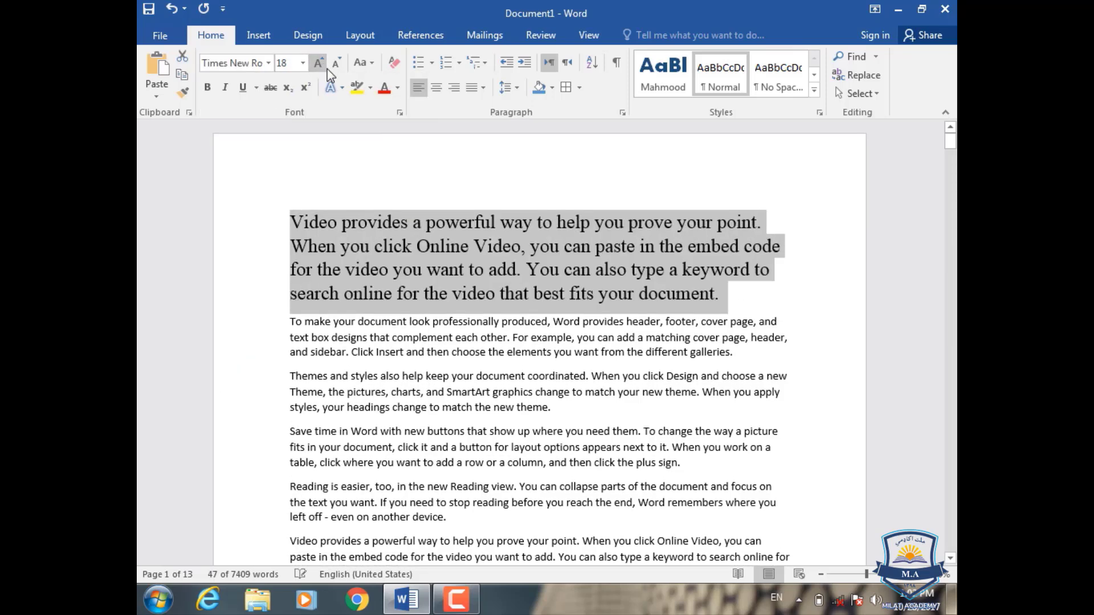
pyautogui.click(397, 87)
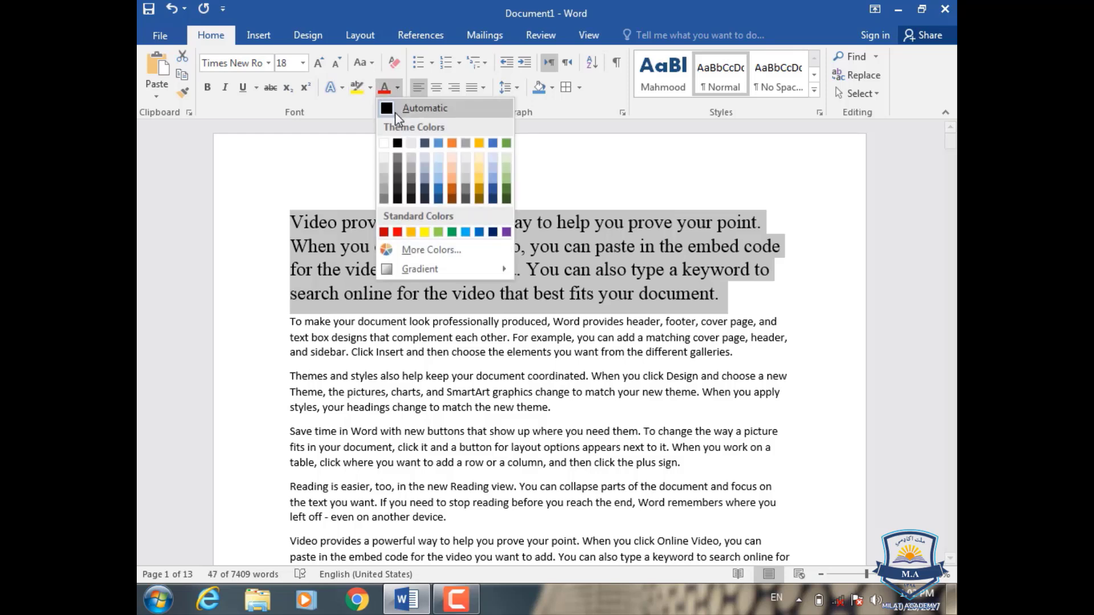
pyautogui.click(438, 143)
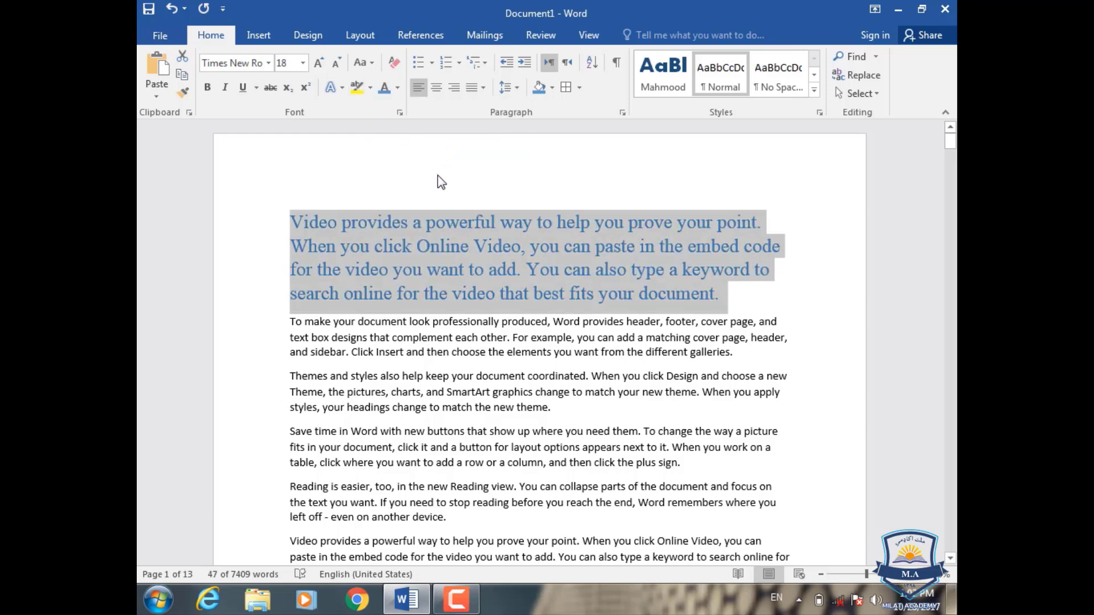
# Step: Copy the first paragraph's formatting onto the paragraph starting "Themes and styles also help" with Format Painter
pyautogui.click(272, 223)
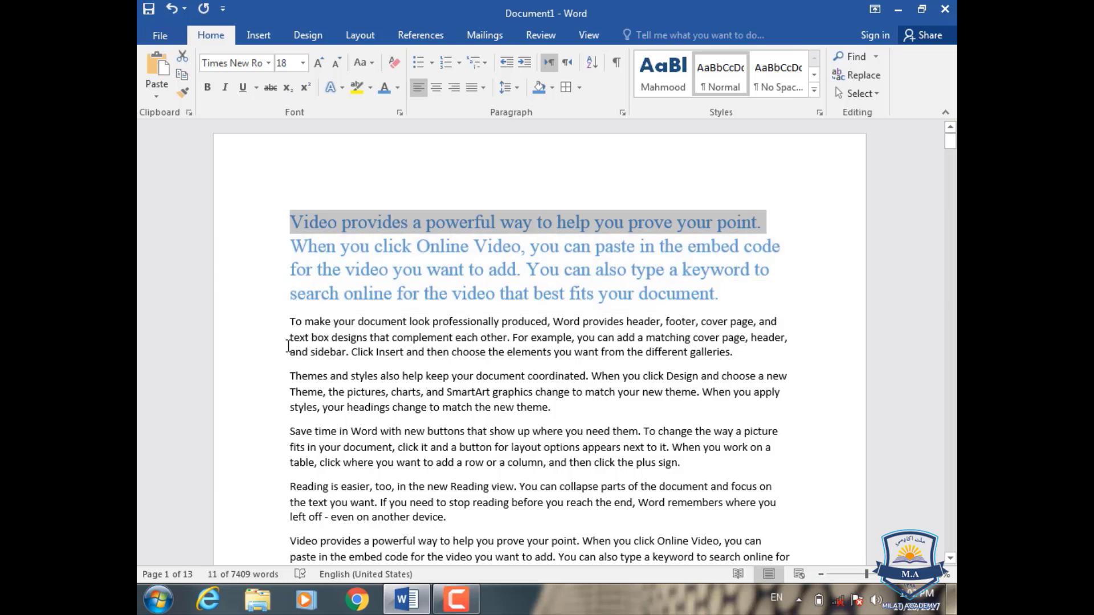
pyautogui.scroll(-1, 327, 395)
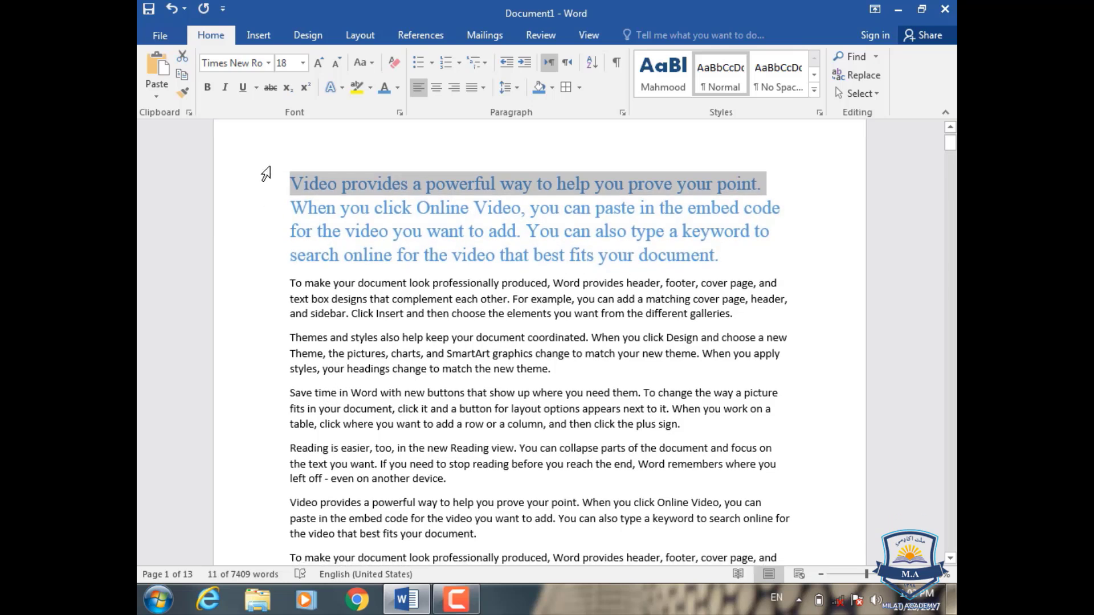
pyautogui.click(430, 237)
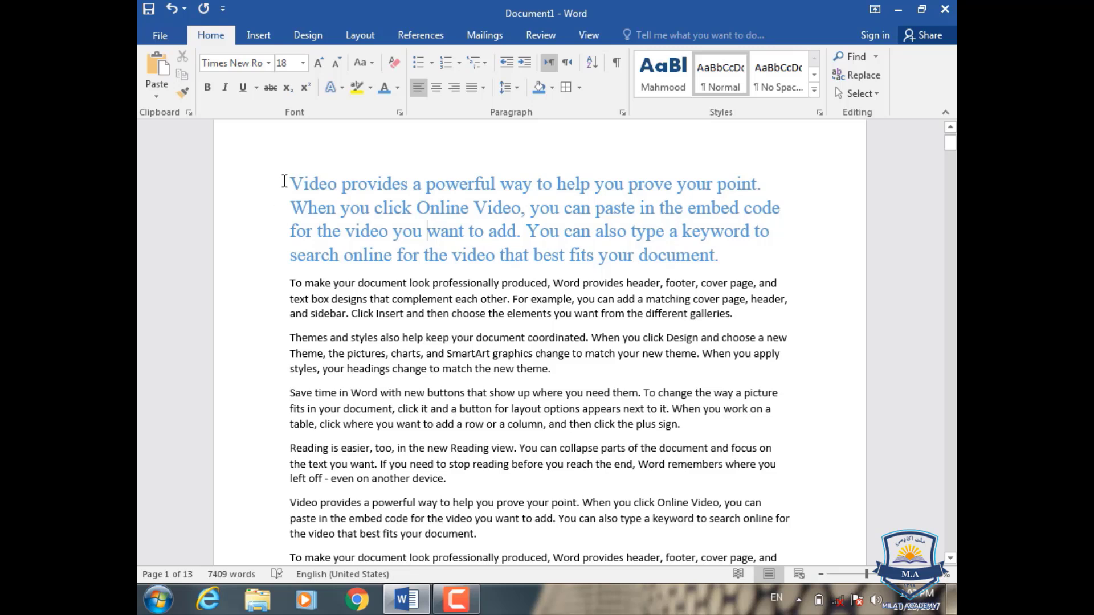
pyautogui.moveTo(288, 184)
pyautogui.mouseDown()
pyautogui.moveTo(477, 252)
pyautogui.moveTo(709, 254)
pyautogui.mouseUp()
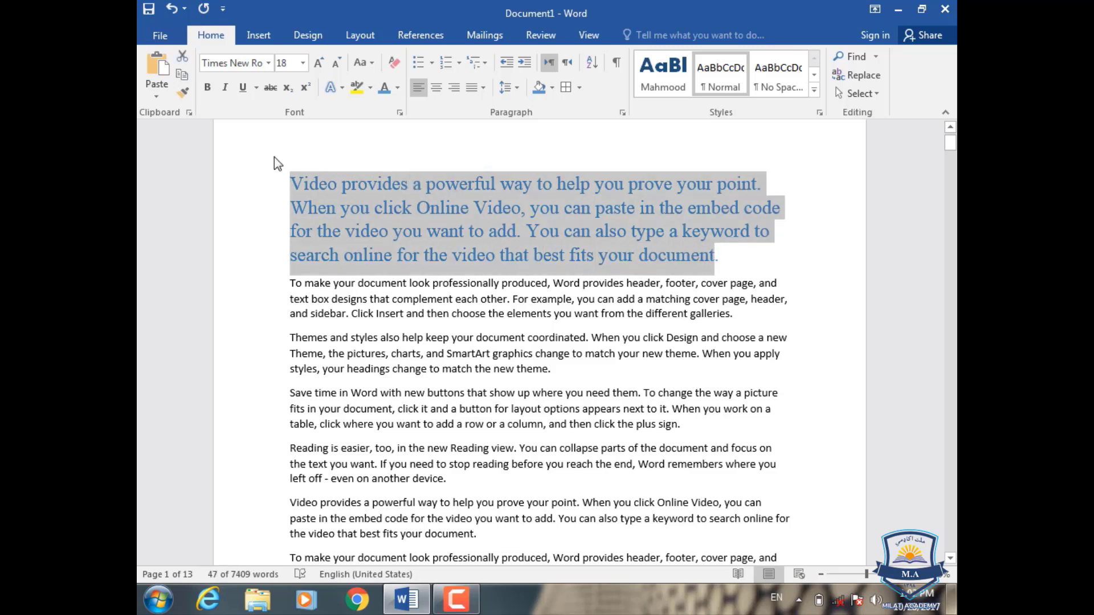
pyautogui.click(182, 92)
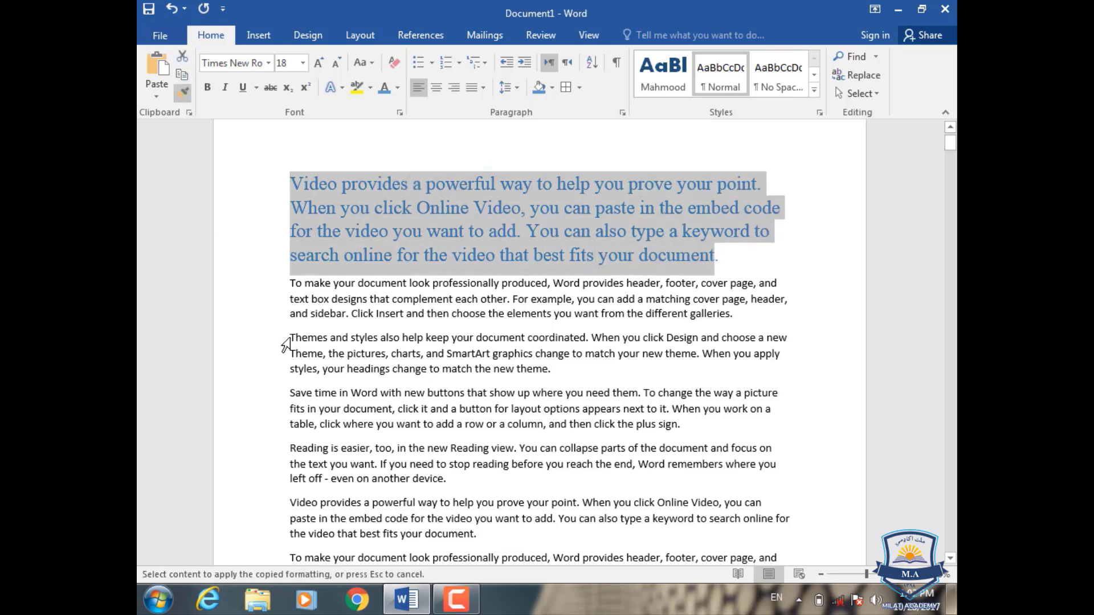
pyautogui.moveTo(289, 338); pyautogui.dragTo(552, 374)
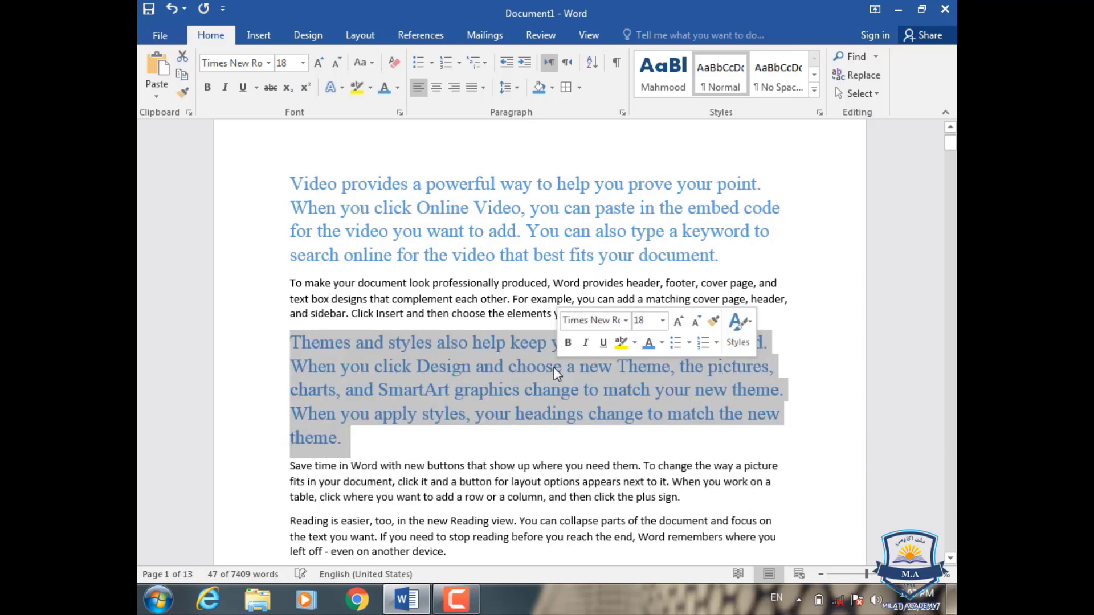
# Step: Select the first line of the blue "Themes and styles" paragraph and extend the selection to all text with similar formatting
pyautogui.click(270, 342)
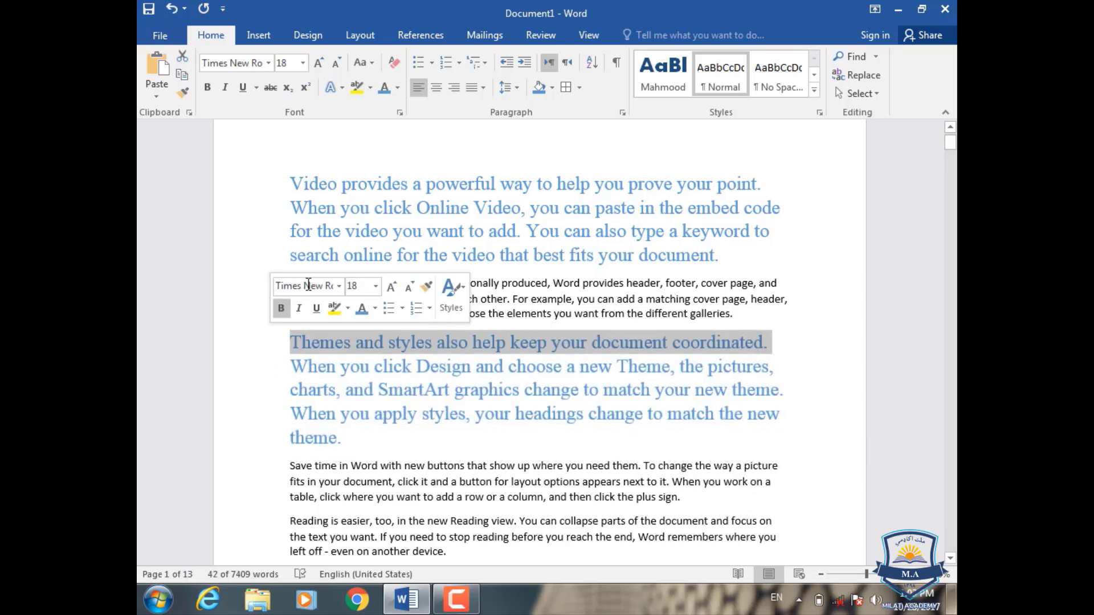
pyautogui.click(874, 97)
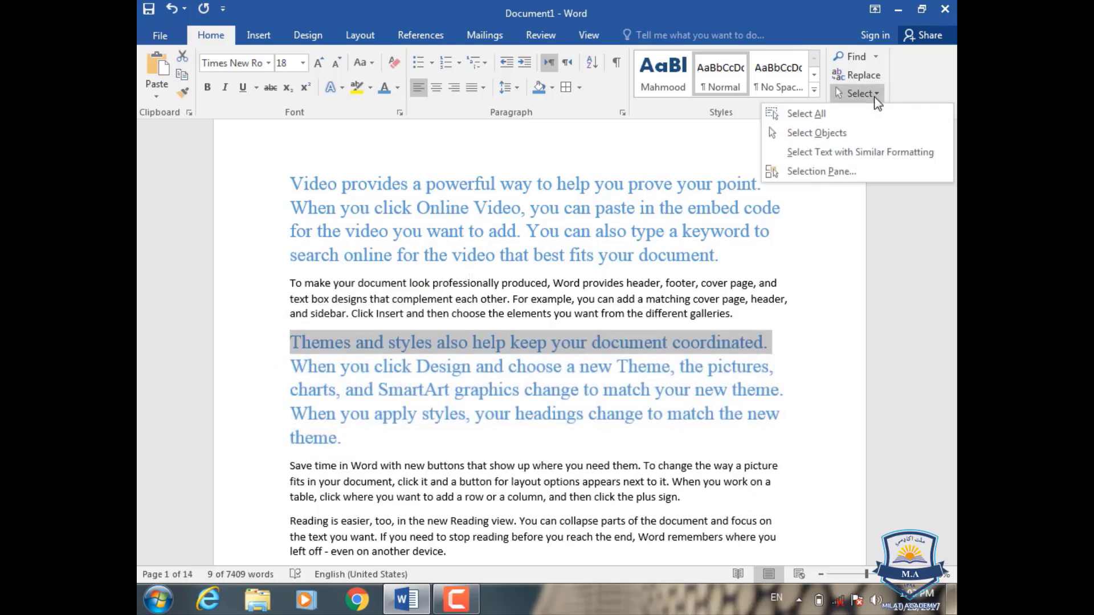
pyautogui.click(849, 152)
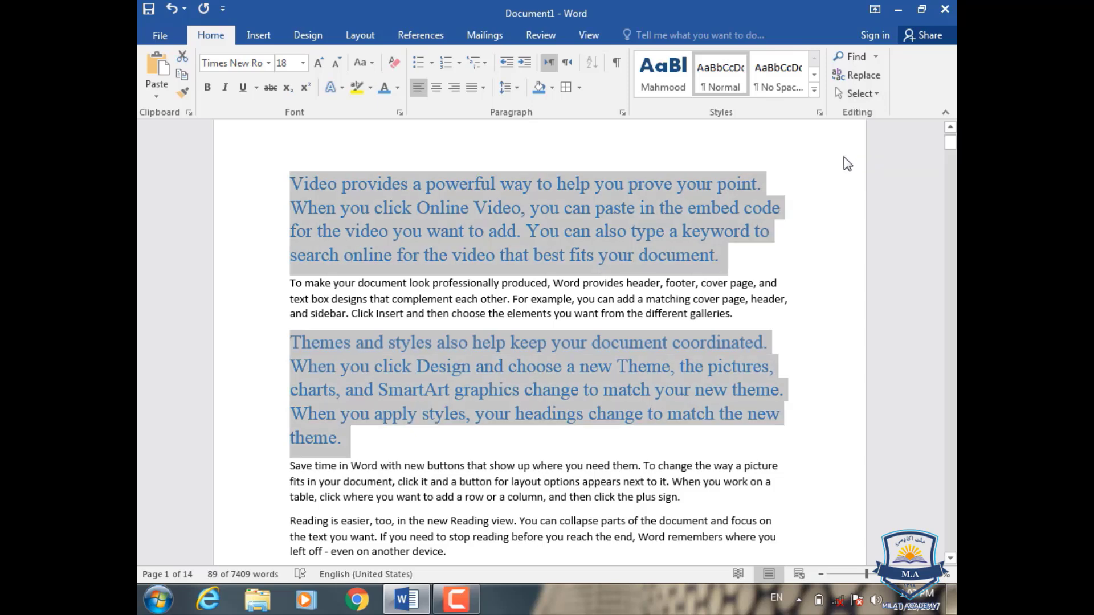